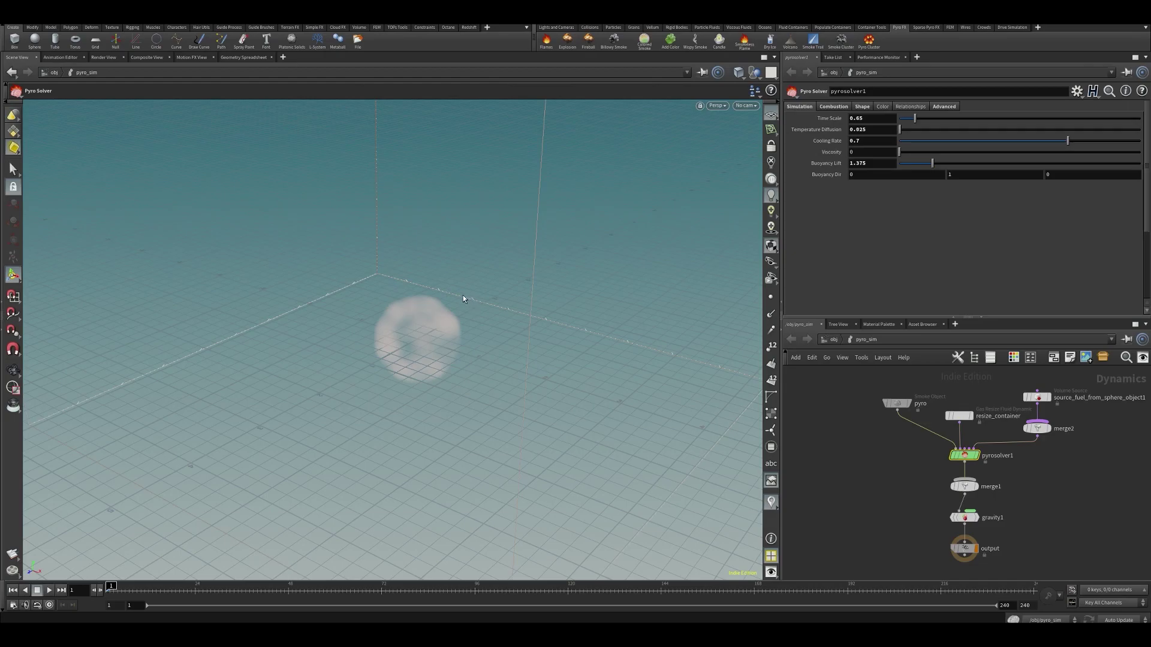
# Play the pyro simulation from frame 1, stop it, and scrub to frame 49 to inspect the explosion
pyautogui.press('Up')
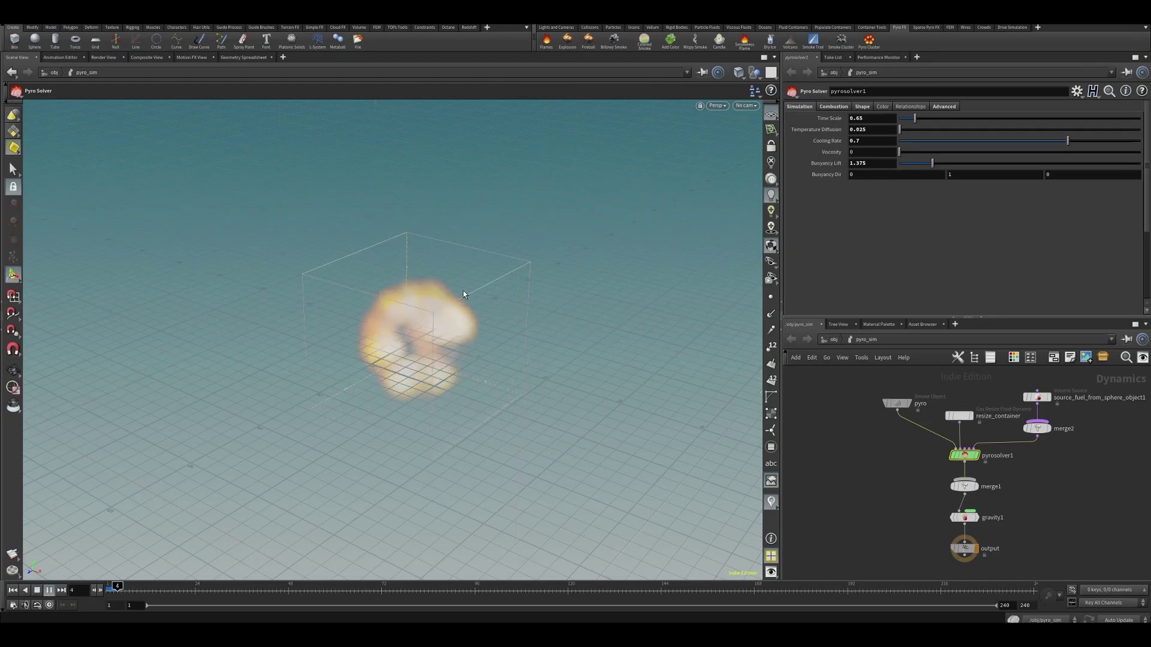
pyautogui.press('Escape')
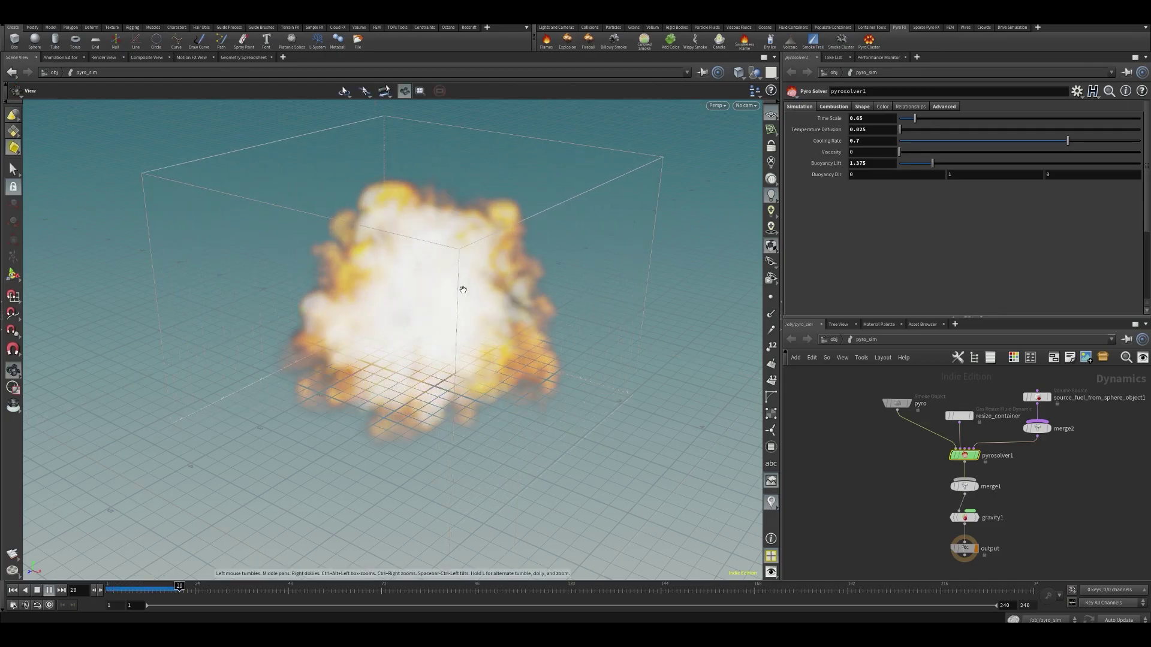
pyautogui.scroll(-2, 462, 289)
pyautogui.scroll(-1, 463, 290)
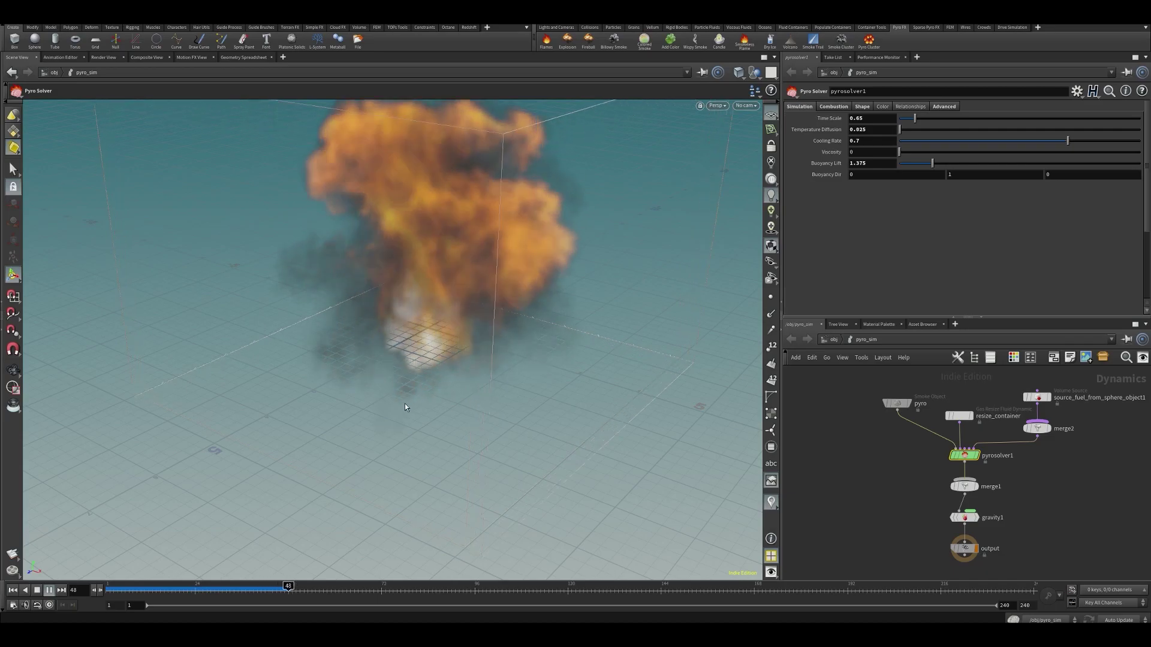
pyautogui.click(253, 590)
pyautogui.moveTo(253, 589); pyautogui.dragTo(292, 588)
pyautogui.keyDown('alt'); pyautogui.moveTo(461, 356); pyautogui.dragTo(520, 331); pyautogui.keyUp('alt')
pyautogui.press('Return')
pyautogui.keyDown('alt'); pyautogui.moveTo(396, 328); pyautogui.dragTo(459, 327, button='middle'); pyautogui.keyUp('alt')
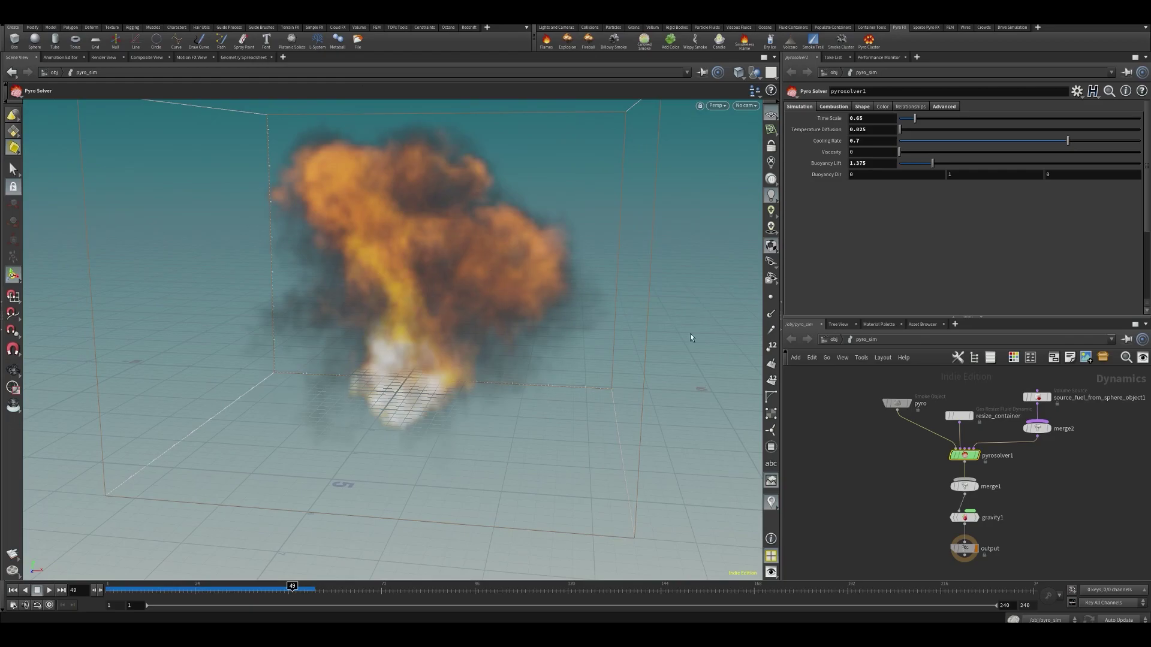
# Go up to the object level, enter the pyro_import geometry network and display the import_pyrofields node
pyautogui.click(833, 339)
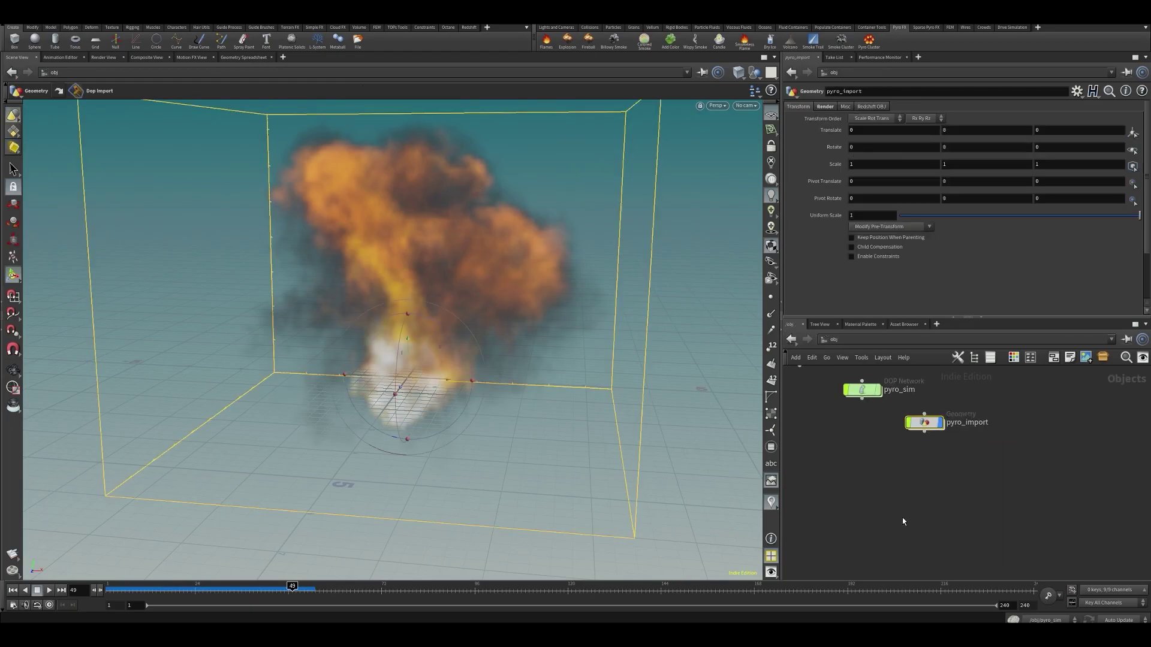
pyautogui.scroll(-2, 899, 506)
pyautogui.moveTo(915, 481); pyautogui.dragTo(810, 502)
pyautogui.doubleClick(810, 503)
pyautogui.moveTo(926, 461); pyautogui.dragTo(880, 476)
pyautogui.click(900, 452)
pyautogui.moveTo(909, 493); pyautogui.dragTo(888, 441, button='middle')
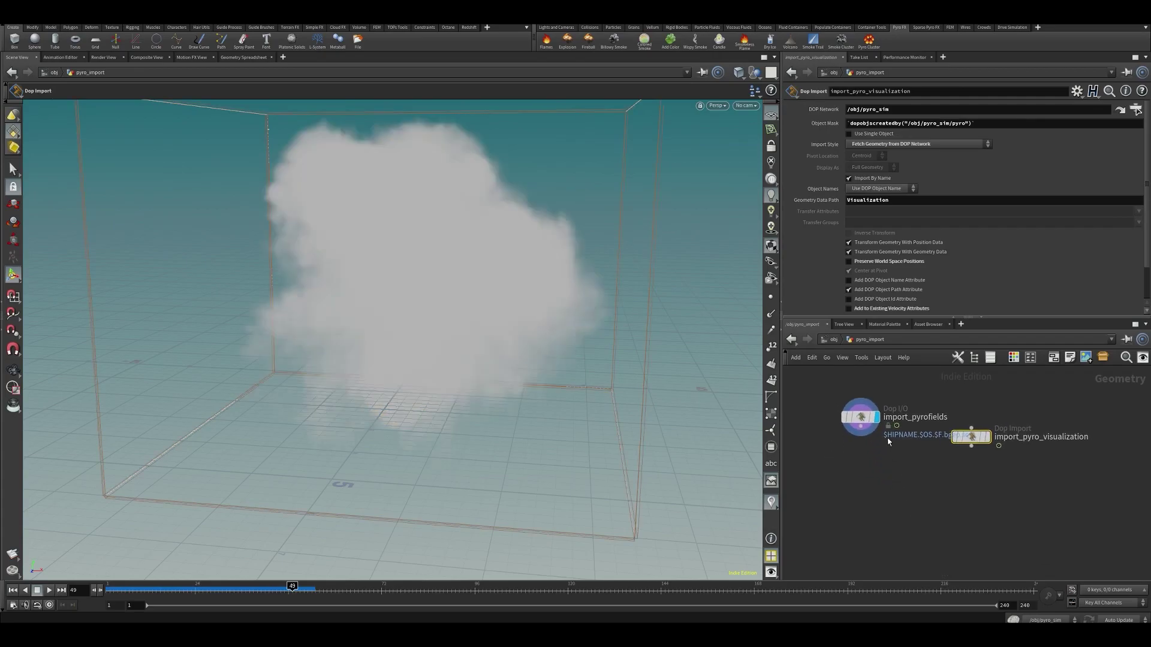
# Delete the import_pyro_visualization node from the pyro_import network
pyautogui.press('Escape')
pyautogui.scroll(-2, 527, 347)
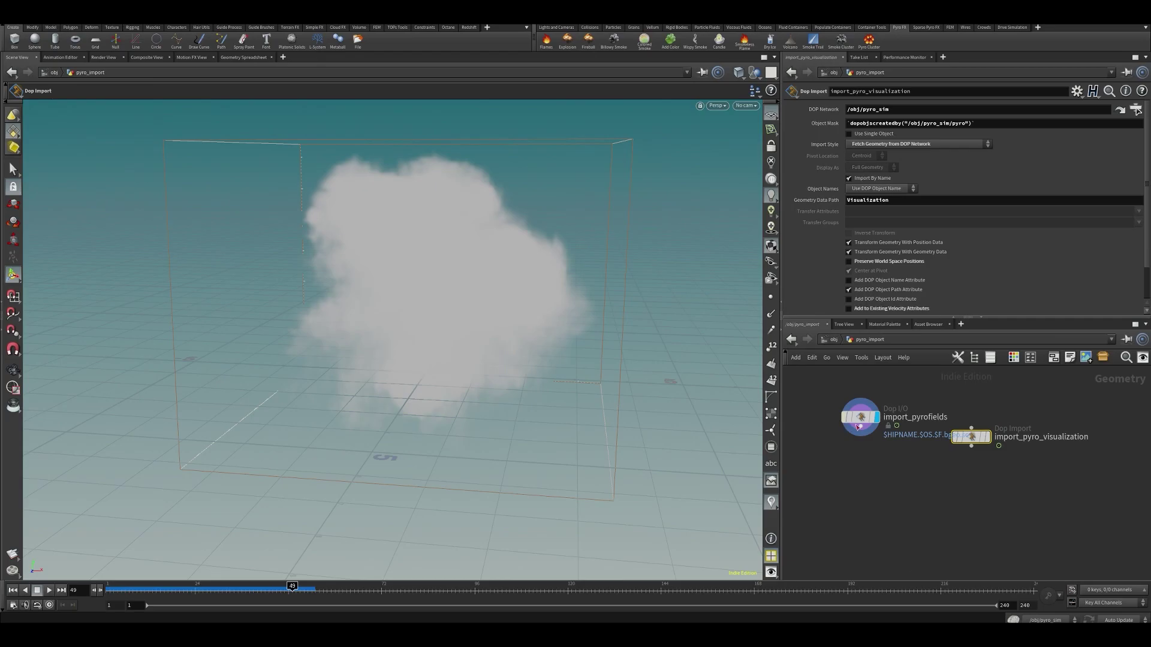
pyautogui.click(879, 409)
pyautogui.click(971, 436)
pyautogui.press('Delete')
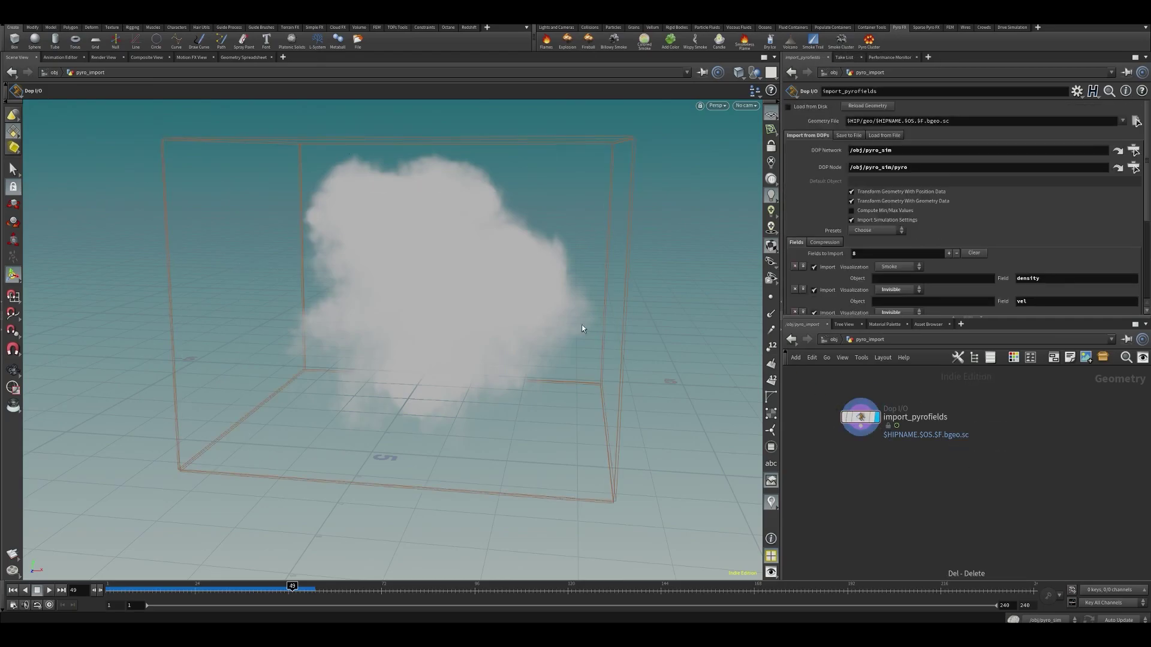
# Remove the rest and rest2 fields from the fields imported by import_pyrofields
pyautogui.keyDown('alt'); pyautogui.moveTo(399, 267); pyautogui.dragTo(404, 260); pyautogui.keyUp('alt')
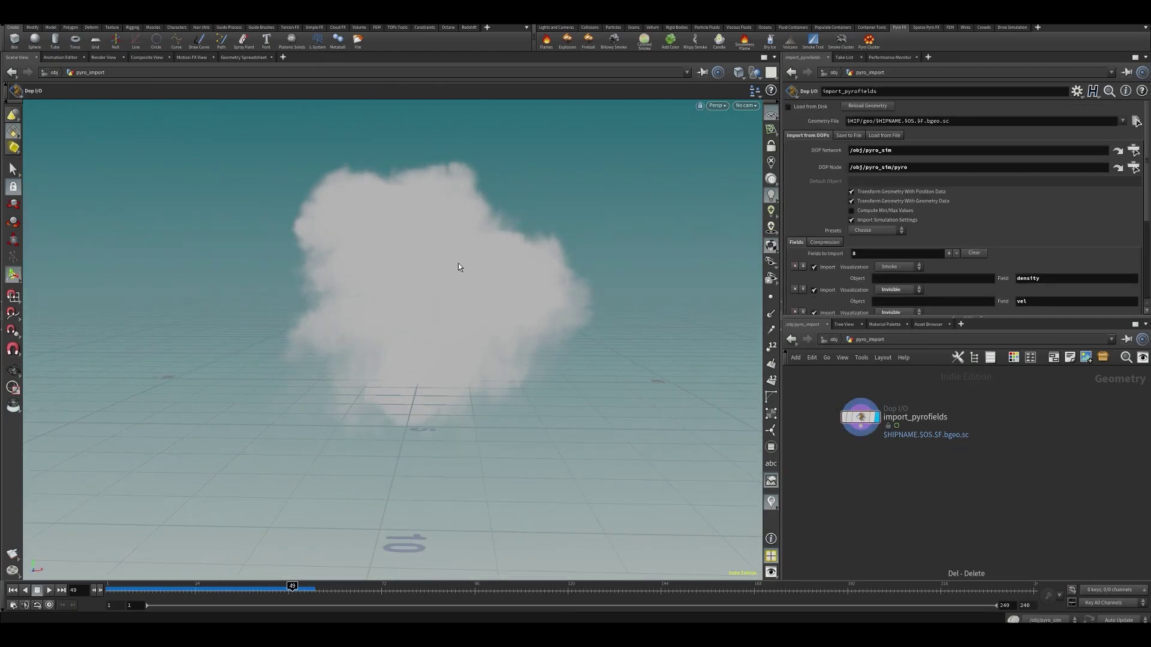
pyautogui.scroll(-3, 1001, 241)
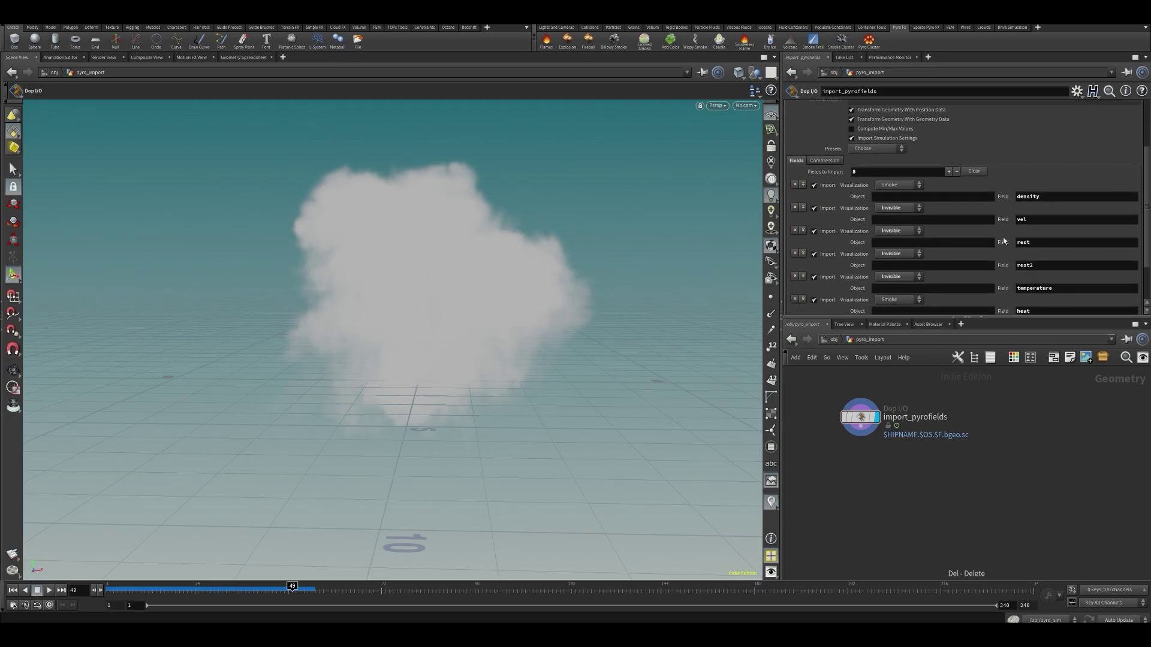
pyautogui.scroll(-1, 1047, 244)
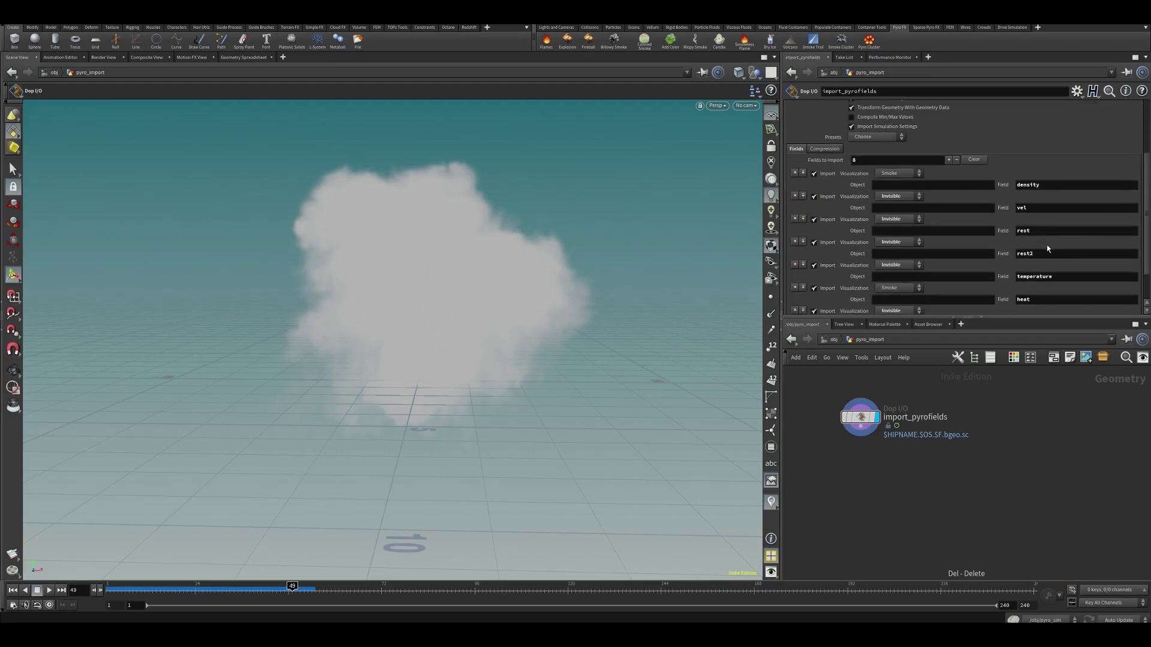
pyautogui.doubleClick(1045, 232)
pyautogui.doubleClick(1042, 254)
pyautogui.click(1039, 233)
pyautogui.doubleClick(1054, 235)
pyautogui.click(1049, 230)
pyautogui.moveTo(1047, 228); pyautogui.dragTo(1003, 238)
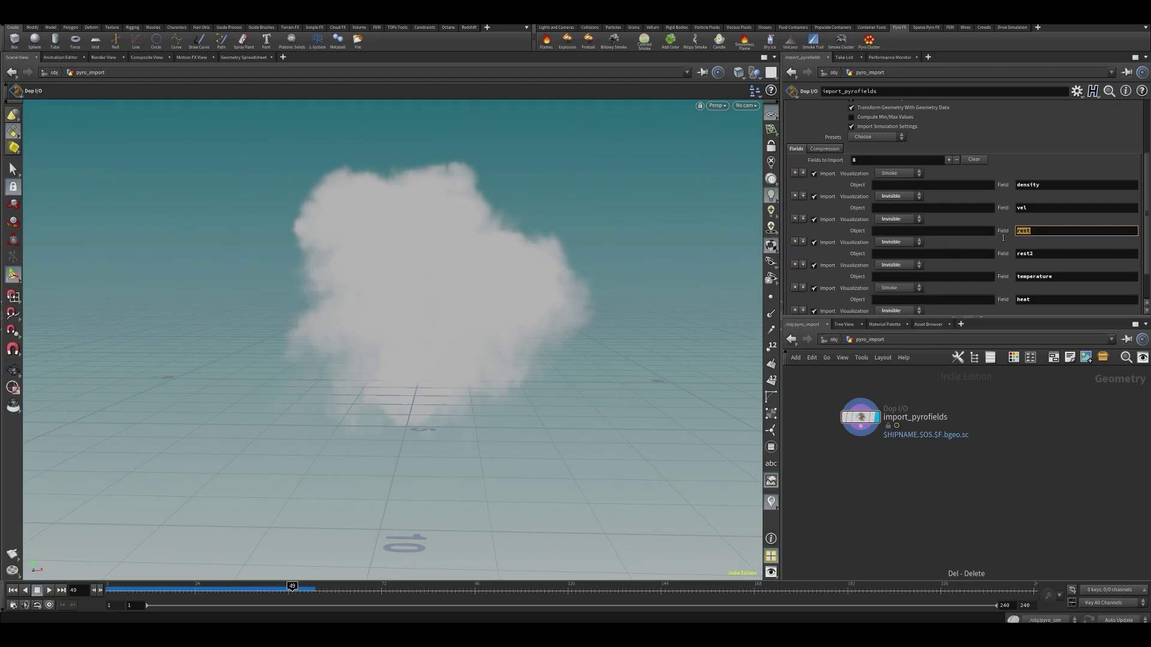
pyautogui.doubleClick(1053, 253)
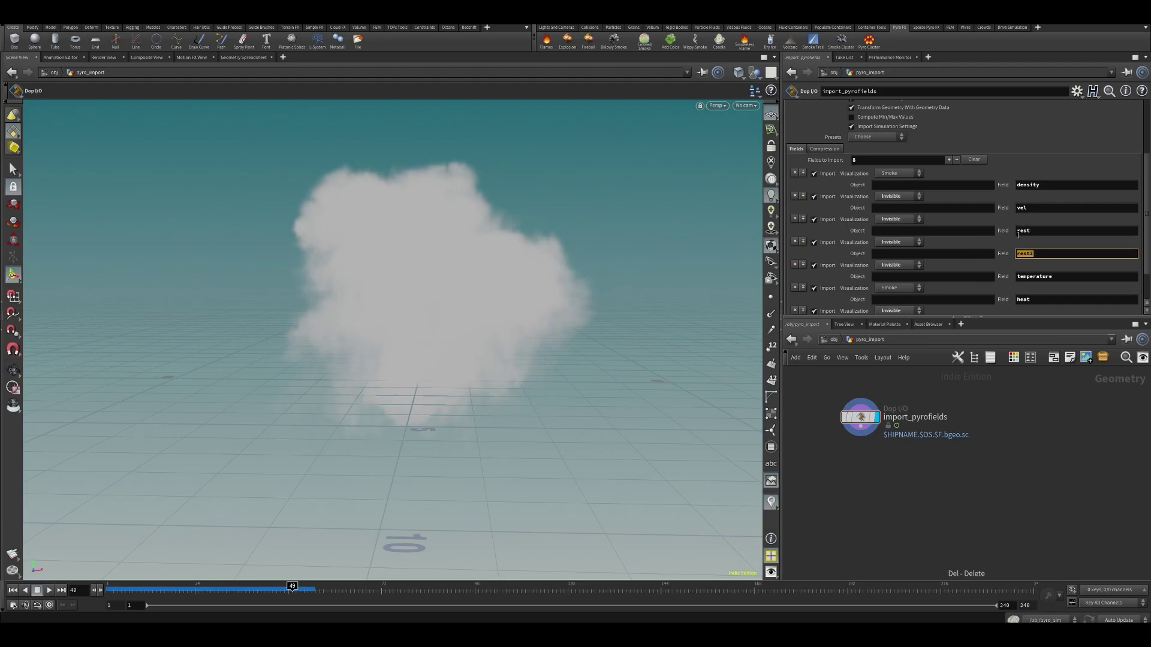
pyautogui.click(794, 219)
pyautogui.click(795, 235)
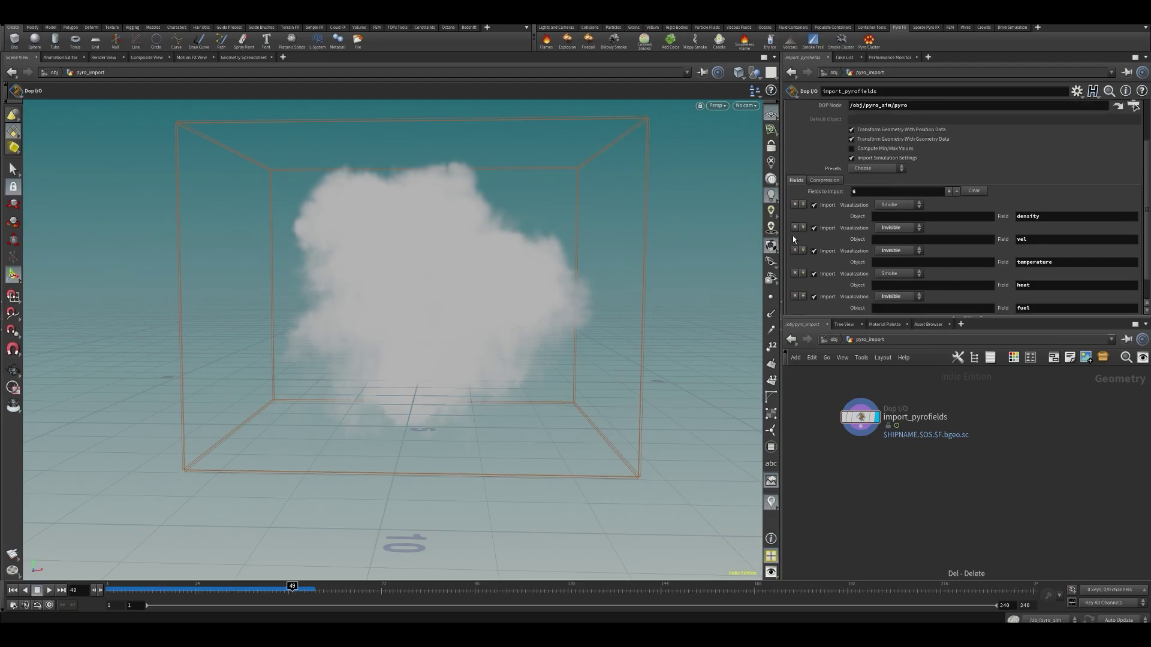
# Remove the Cd and fuel fields from the import_pyrofields node's imported fields
pyautogui.scroll(-1, 951, 267)
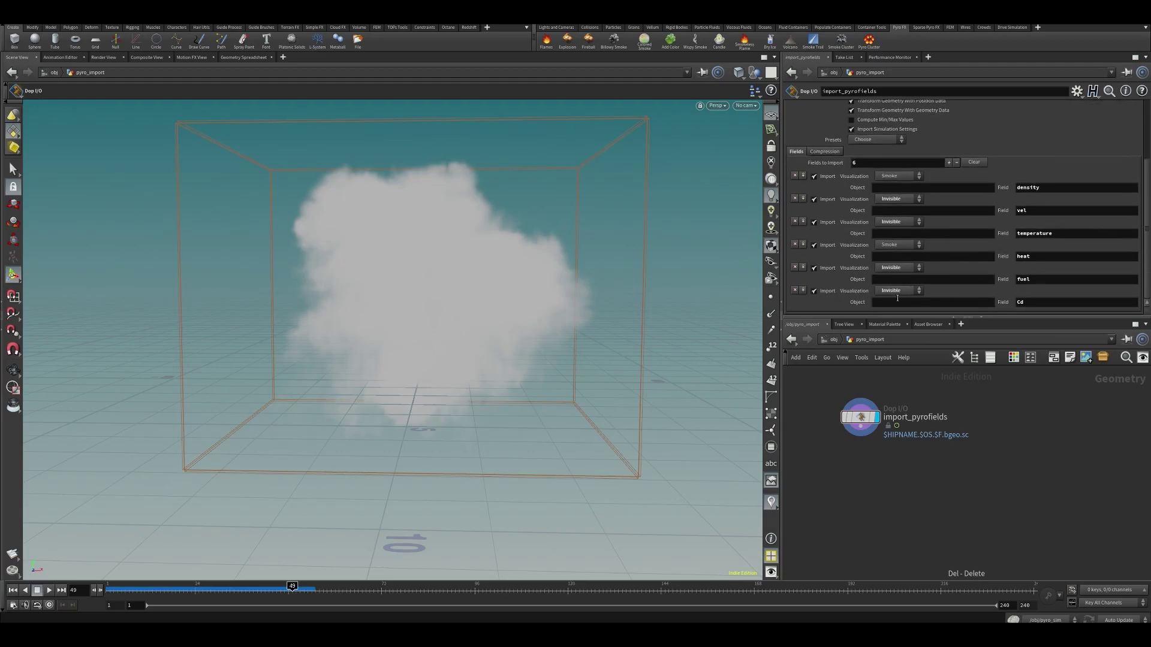
pyautogui.click(795, 296)
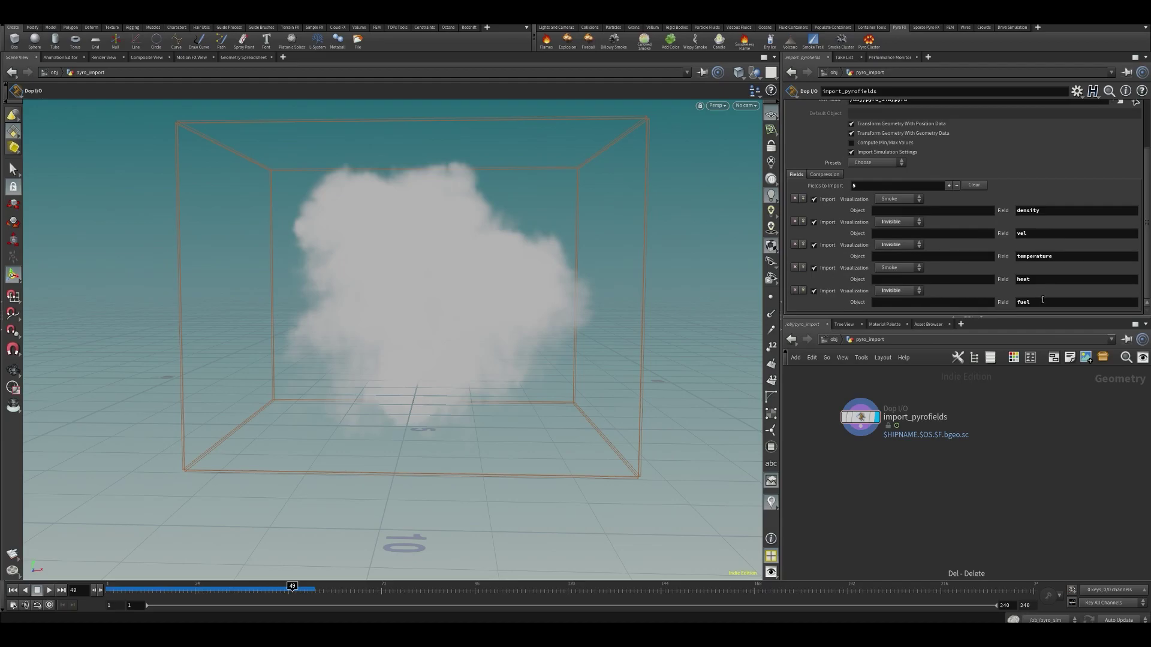
pyautogui.click(795, 291)
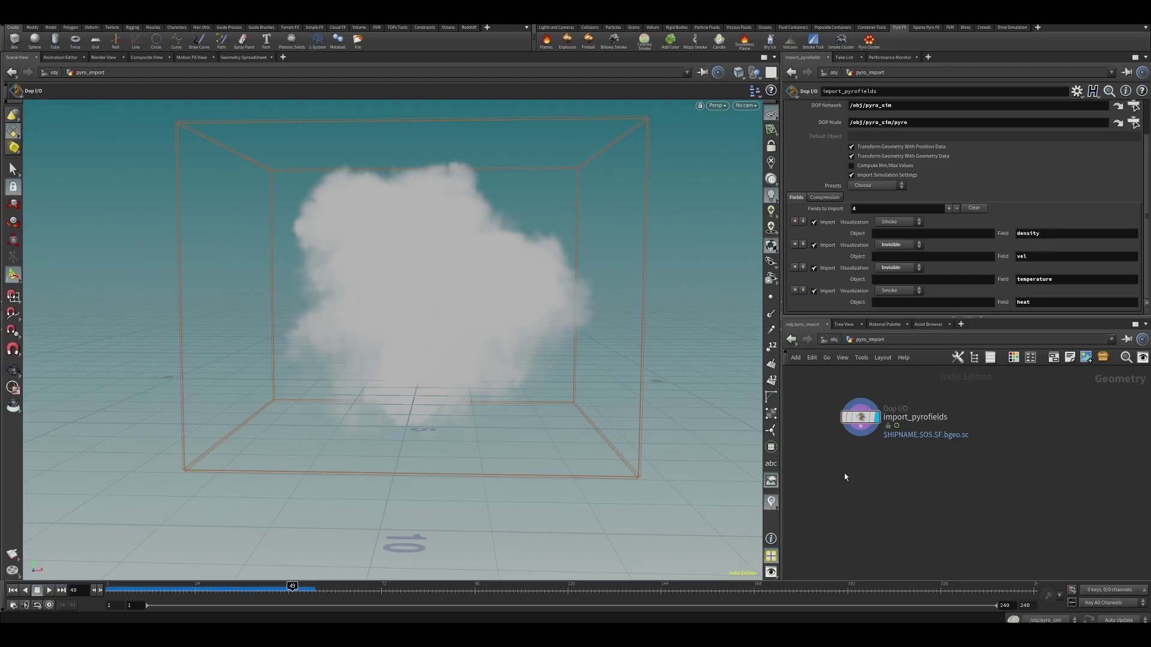
# Scrub the timeline to frame 45 and inspect the imported smoke volume
pyautogui.moveTo(844, 478); pyautogui.dragTo(849, 458, button='middle')
pyautogui.moveTo(169, 589); pyautogui.dragTo(276, 585)
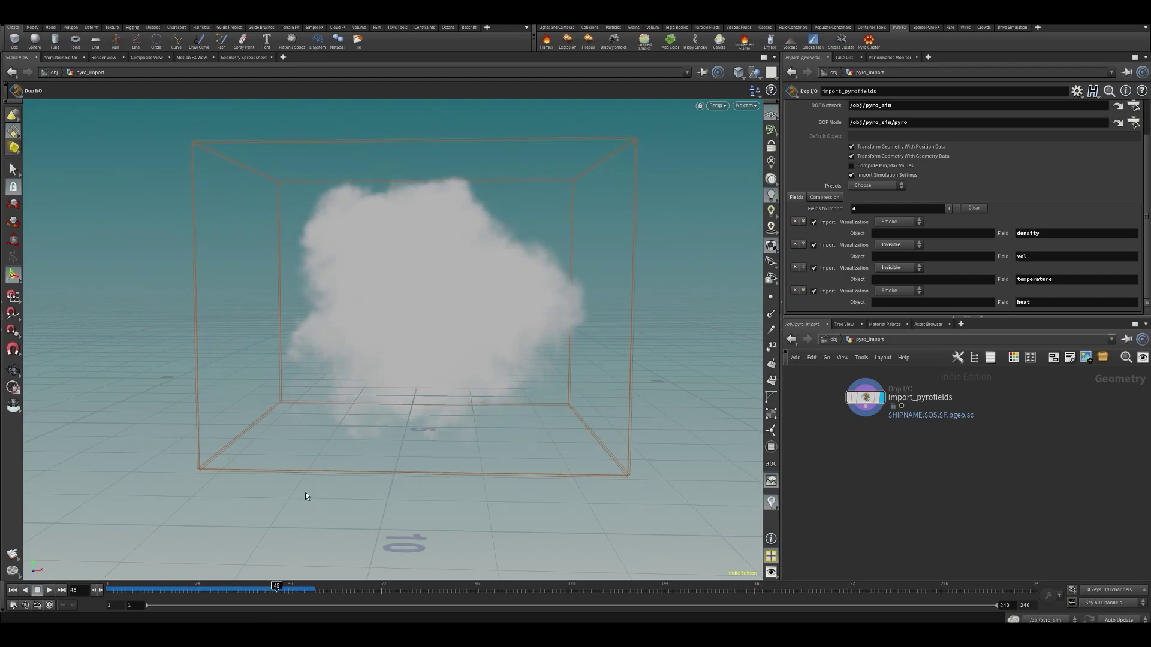
pyautogui.press('Escape')
pyautogui.moveTo(455, 318)
pyautogui.mouseDown()
pyautogui.moveTo(495, 342)
pyautogui.moveTo(456, 313)
pyautogui.moveTo(469, 305)
pyautogui.mouseUp()
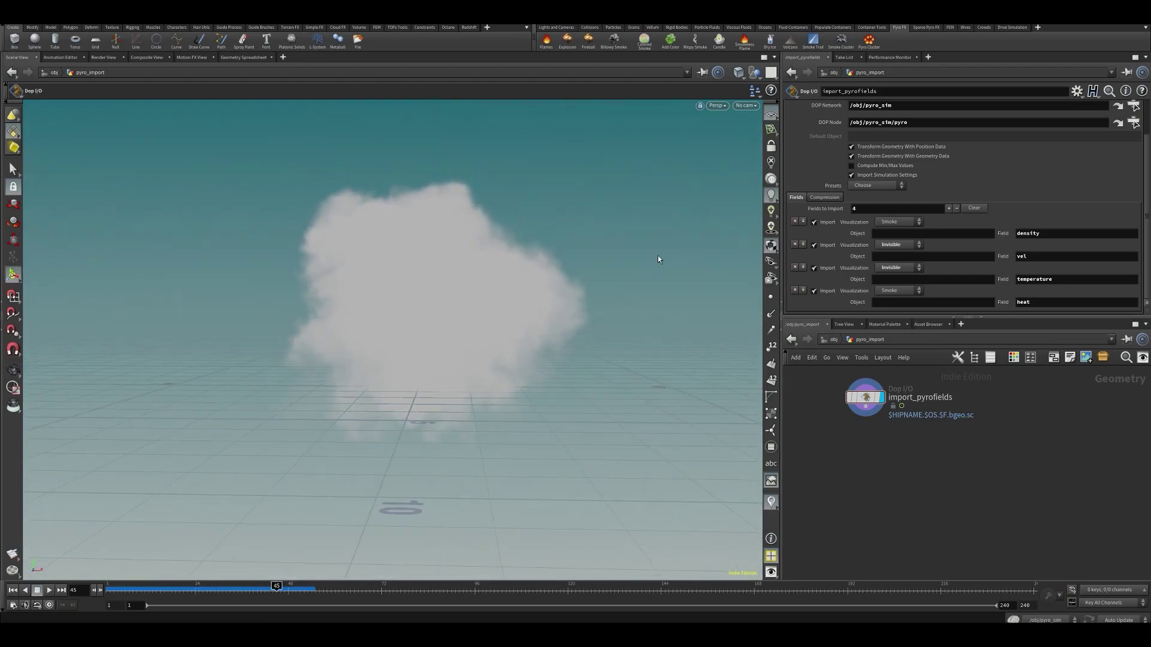
# Add a Volume Visualization node after import_pyrofields, displayed, and set its density field to density
pyautogui.press('Tab')
pyautogui.write('vis')
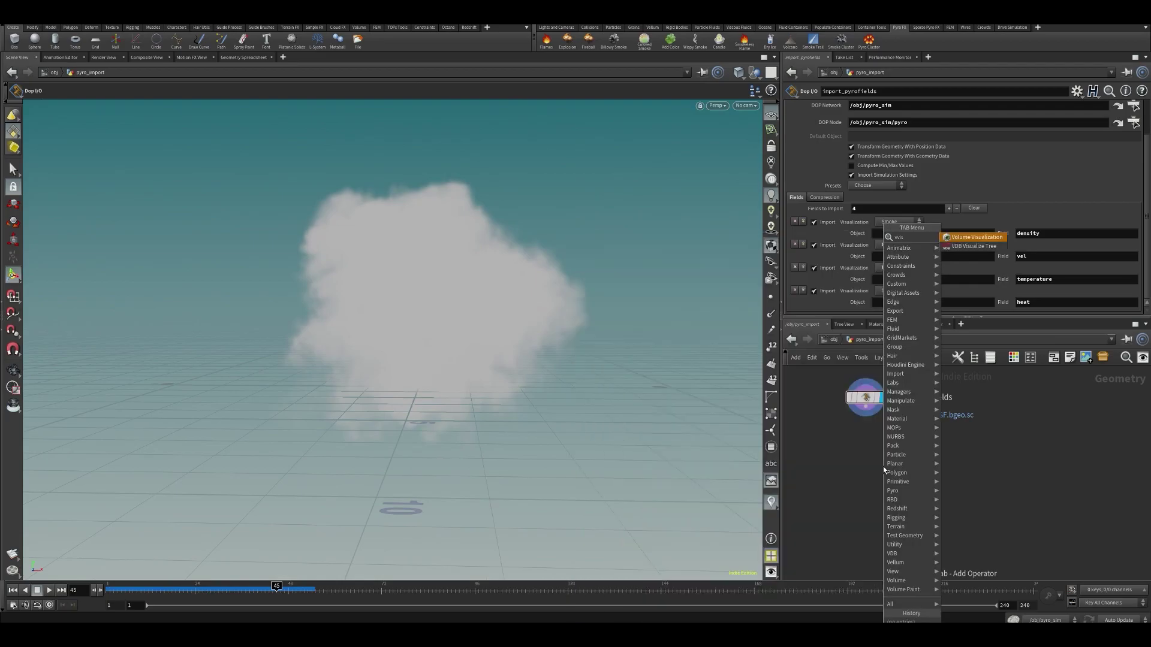
pyautogui.press('Return')
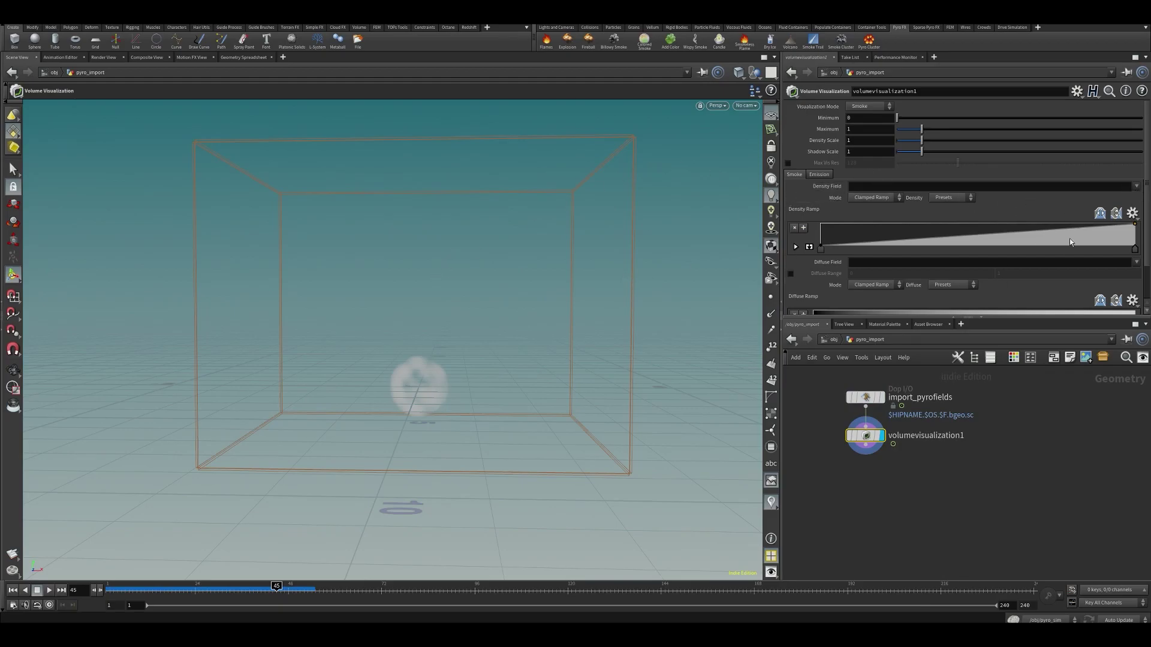
pyautogui.click(1136, 186)
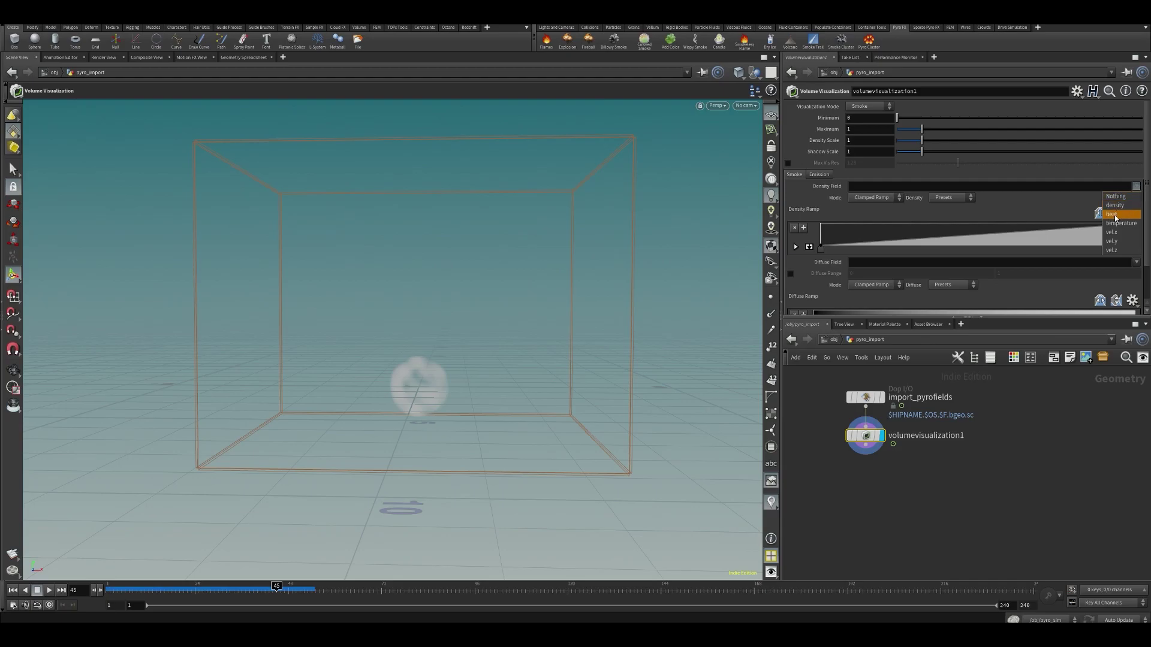
pyautogui.click(1120, 206)
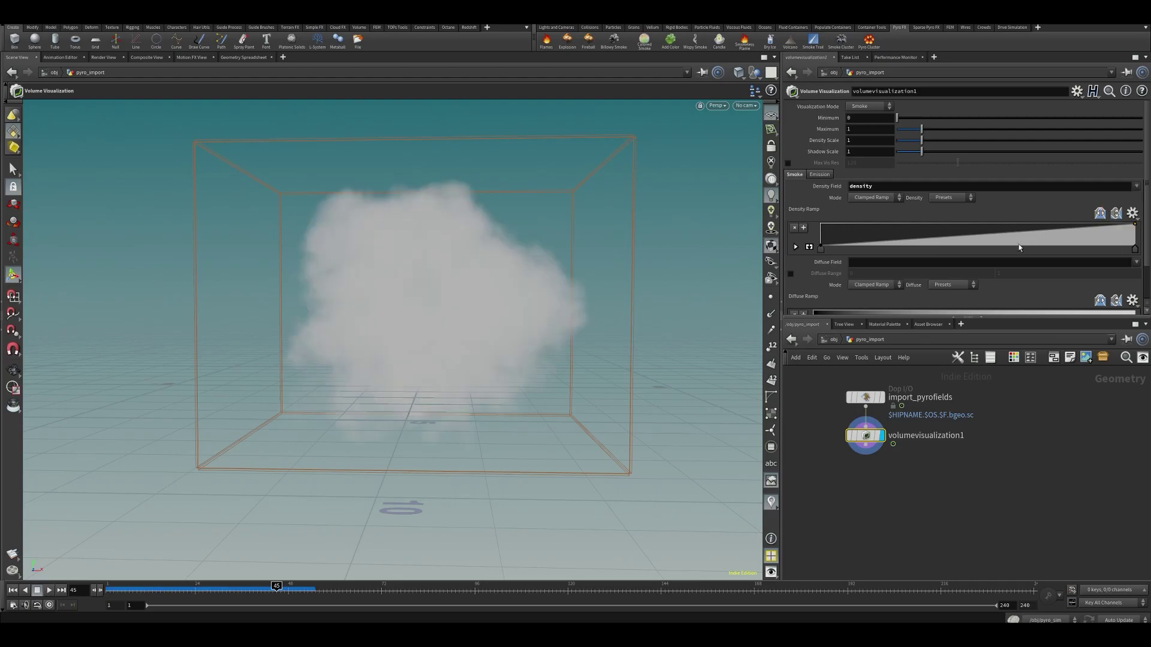
# Add an area light aligned to an elevated view of the smoke and inspect the lit, shaded volume
pyautogui.press('Escape')
pyautogui.moveTo(419, 309); pyautogui.dragTo(481, 368)
pyautogui.moveTo(398, 288); pyautogui.dragTo(474, 340)
pyautogui.press('Return')
pyautogui.click(556, 27)
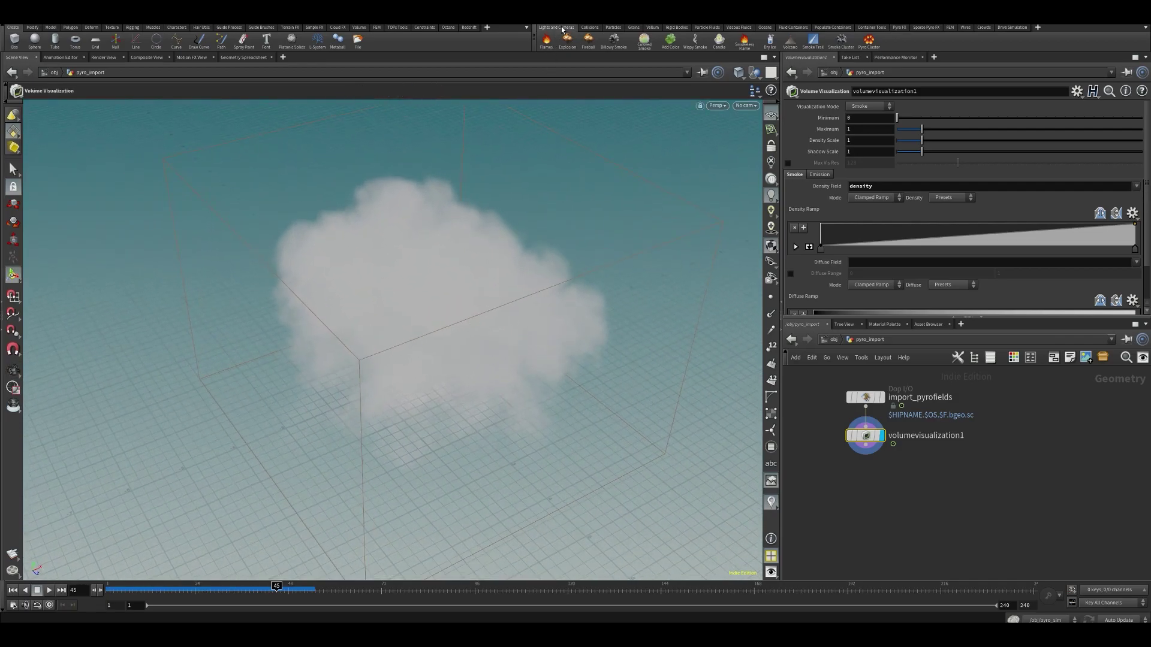
pyautogui.keyDown('ctrl'); pyautogui.click(614, 42); pyautogui.keyUp('ctrl')
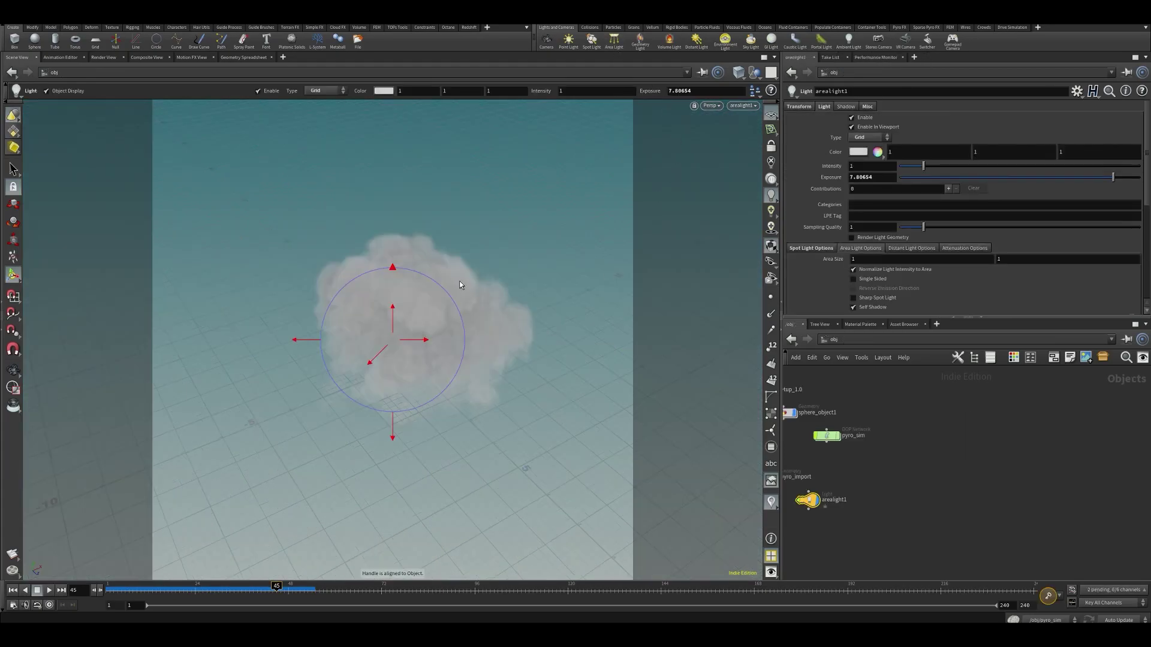
pyautogui.moveTo(420, 293)
pyautogui.keyDown('alt'); pyautogui.mouseDown()
pyautogui.moveTo(412, 343)
pyautogui.moveTo(424, 282)
pyautogui.mouseUp(); pyautogui.keyUp('alt')
pyautogui.keyDown('alt'); pyautogui.moveTo(463, 317); pyautogui.dragTo(378, 303, button='middle'); pyautogui.keyUp('alt')
pyautogui.keyDown('alt'); pyautogui.moveTo(407, 340); pyautogui.dragTo(429, 309, button='middle'); pyautogui.keyUp('alt')
pyautogui.moveTo(430, 309); pyautogui.dragTo(459, 302)
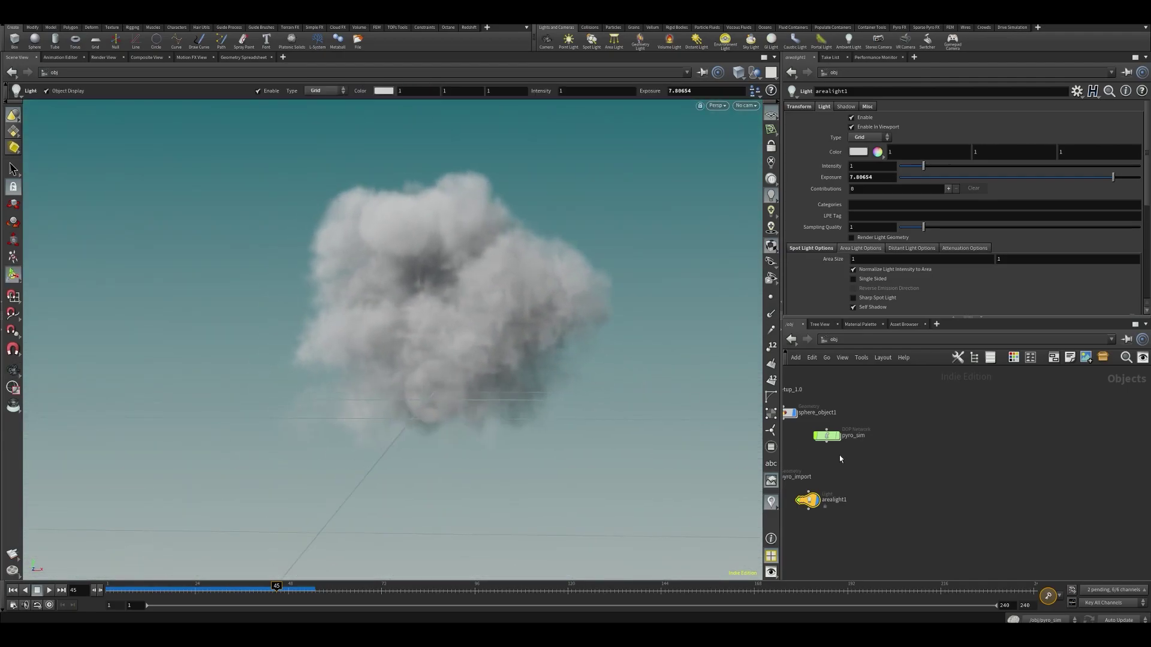
# Reopen the pyro_import geometry network from the object level
pyautogui.press('h')
pyautogui.moveTo(886, 480); pyautogui.dragTo(865, 495)
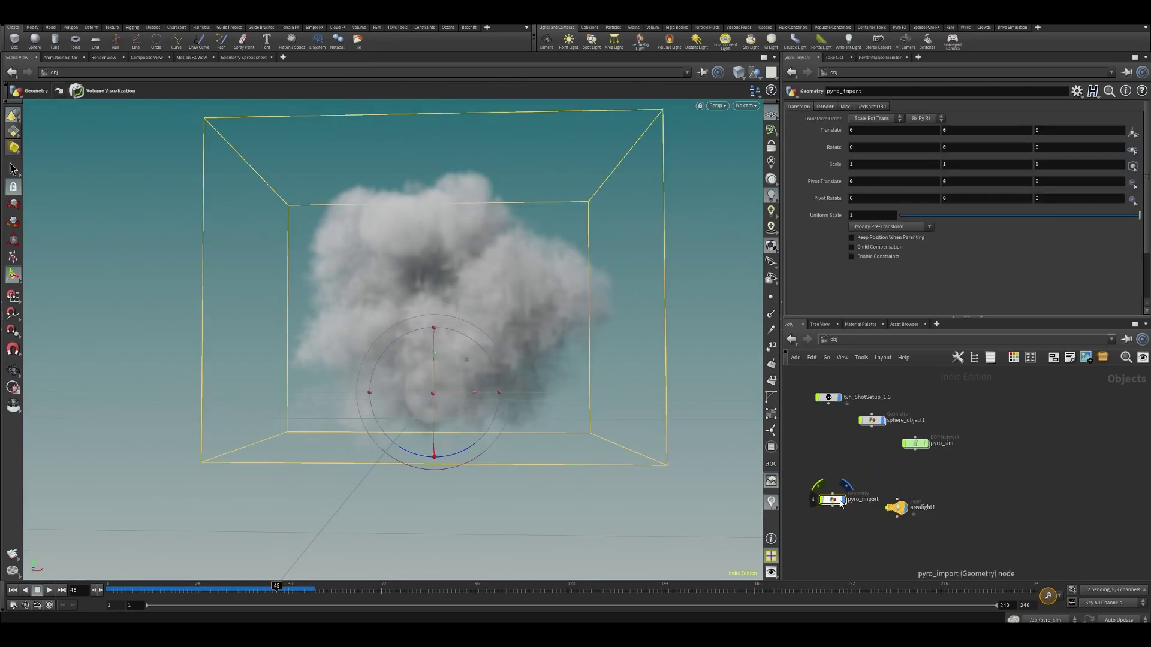
pyautogui.doubleClick(833, 502)
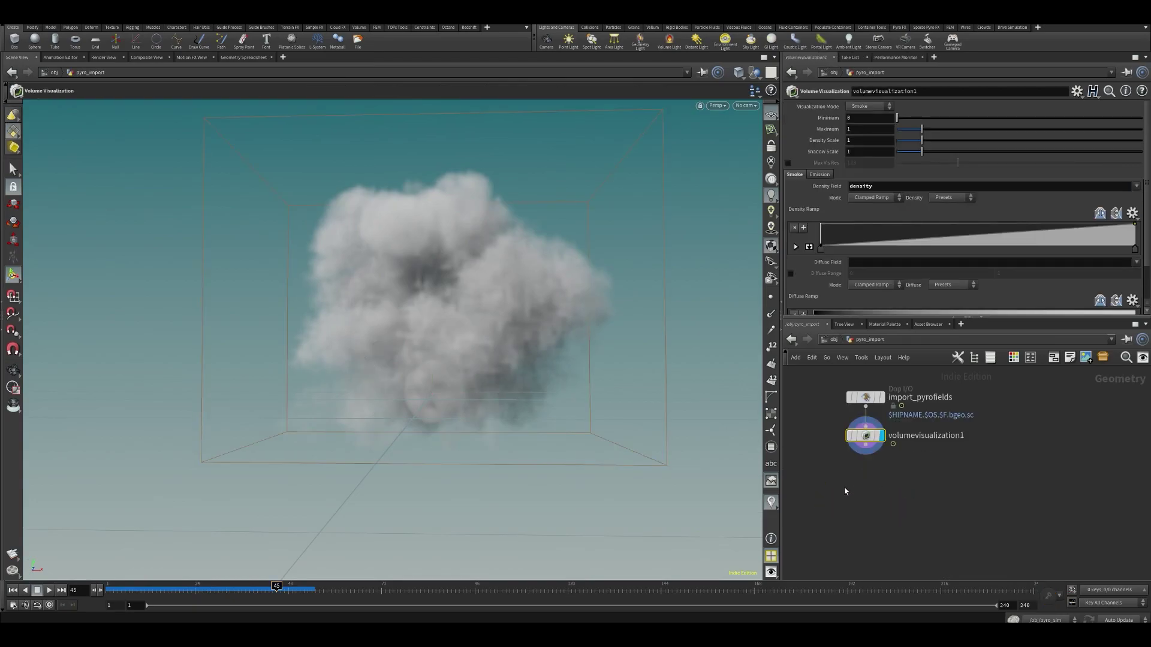
# Set the volume visualization's emission field to heat and its emission scale to 6.11
pyautogui.scroll(-1, 984, 196)
pyautogui.scroll(-1, 983, 197)
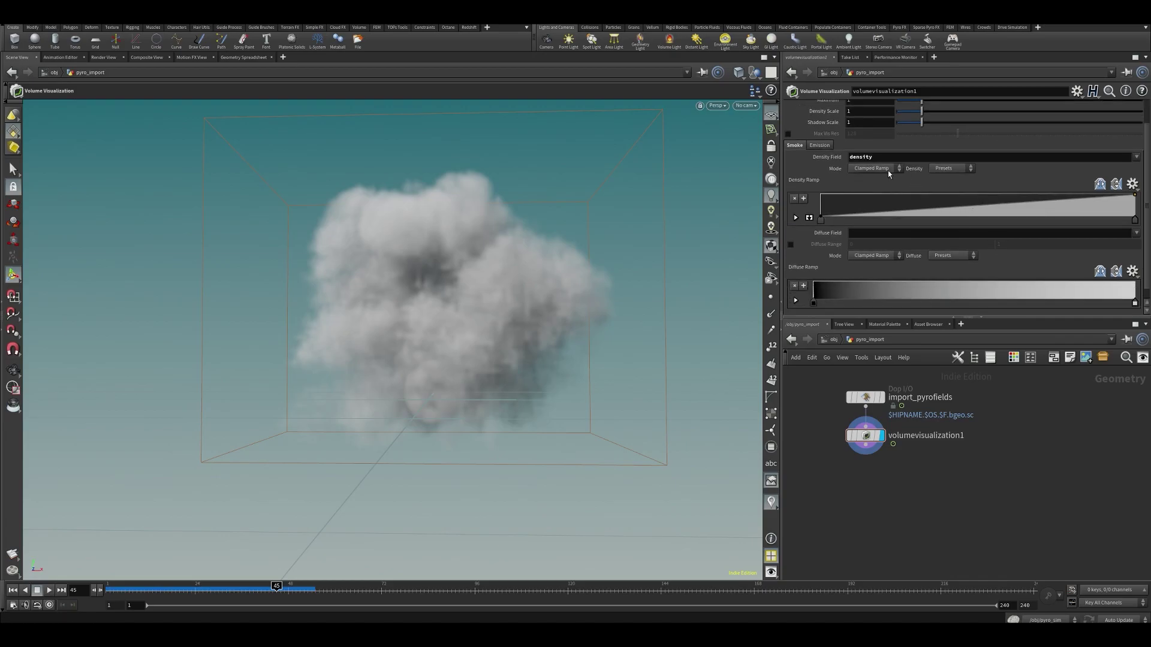
pyautogui.click(818, 146)
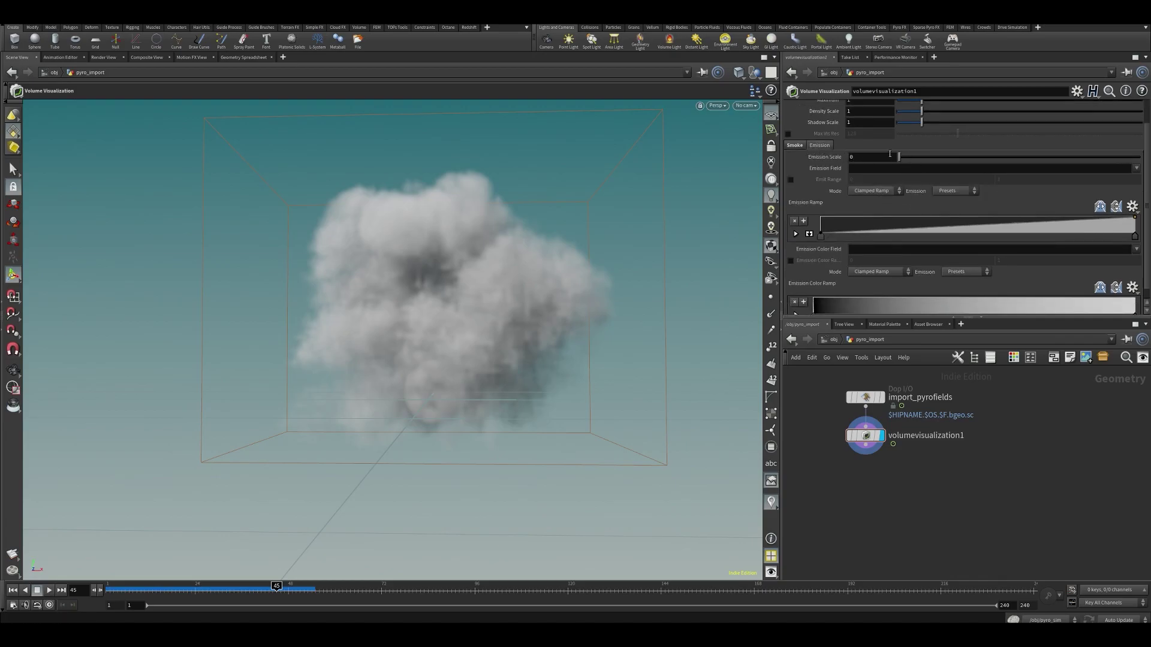
pyautogui.click(1136, 169)
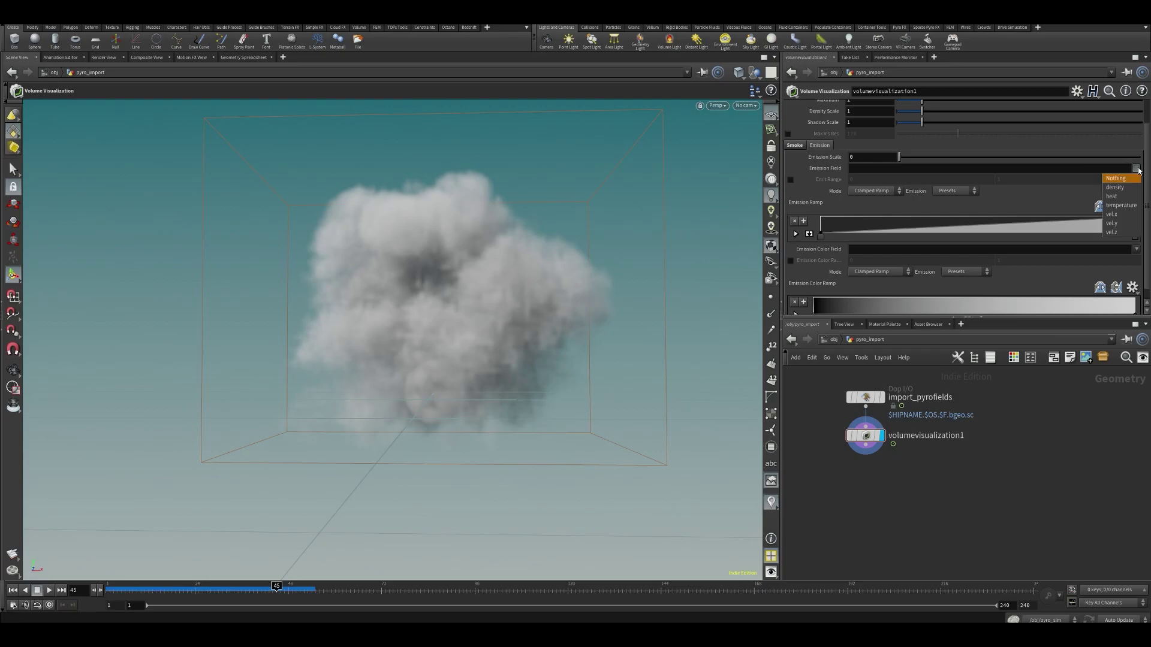
pyautogui.click(1113, 196)
pyautogui.moveTo(899, 157); pyautogui.dragTo(1046, 172)
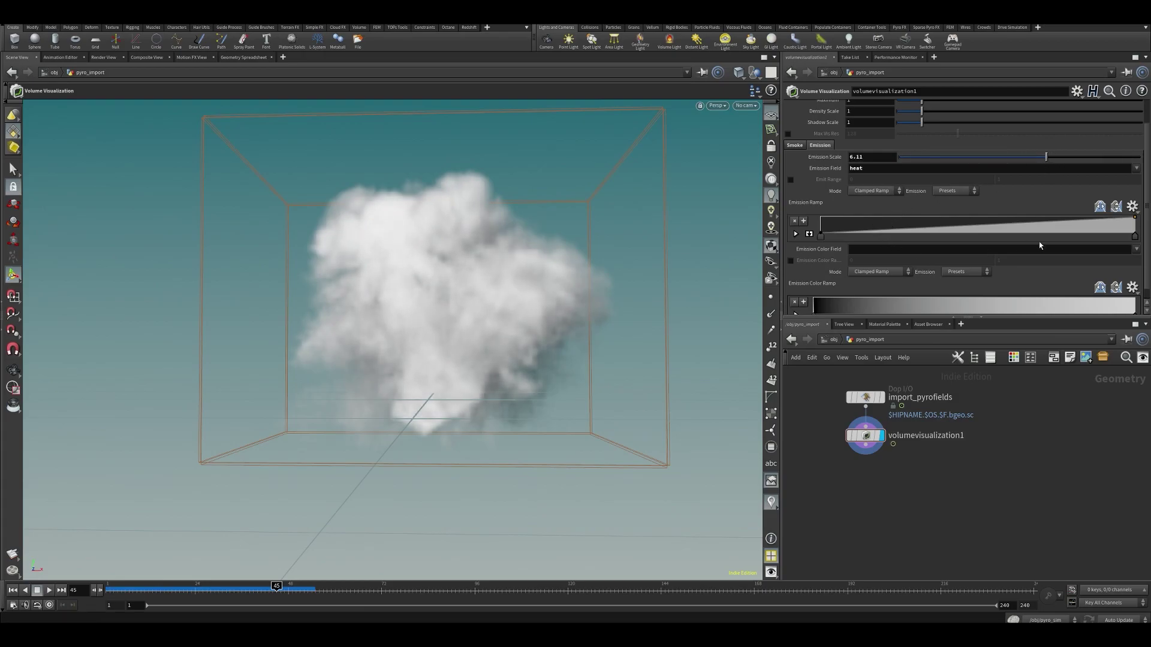
# Change the volume visualization's emission field to temperature
pyautogui.click(1136, 249)
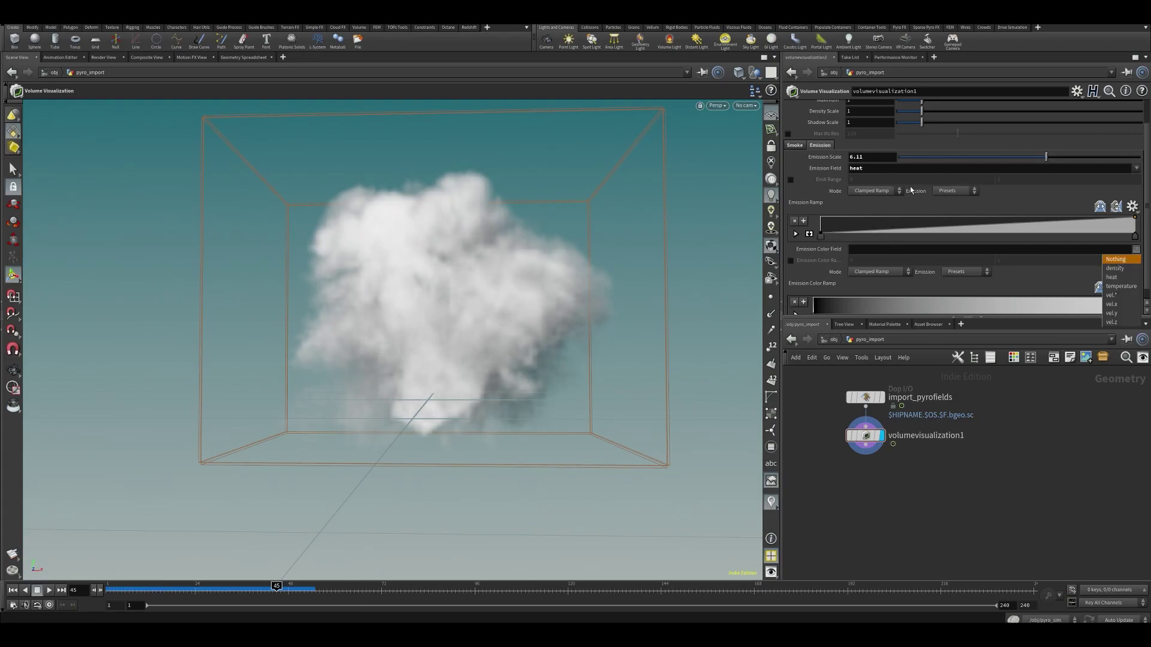
pyautogui.click(1122, 164)
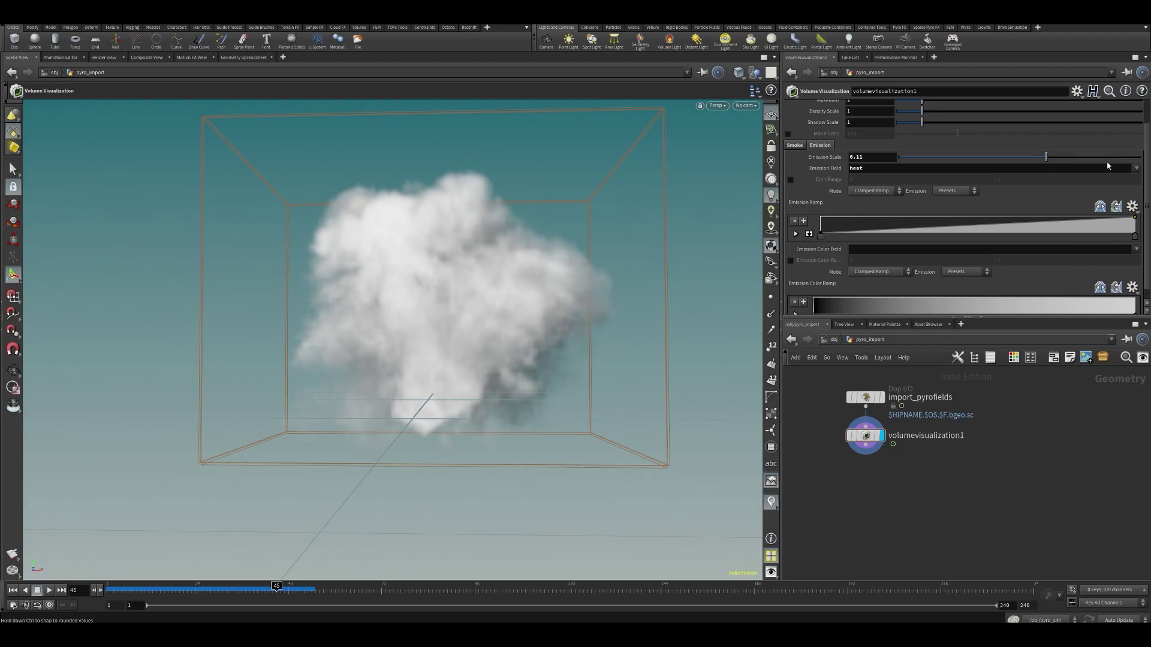
pyautogui.doubleClick(950, 169)
pyautogui.press('BackSpace')
pyautogui.click(1135, 168)
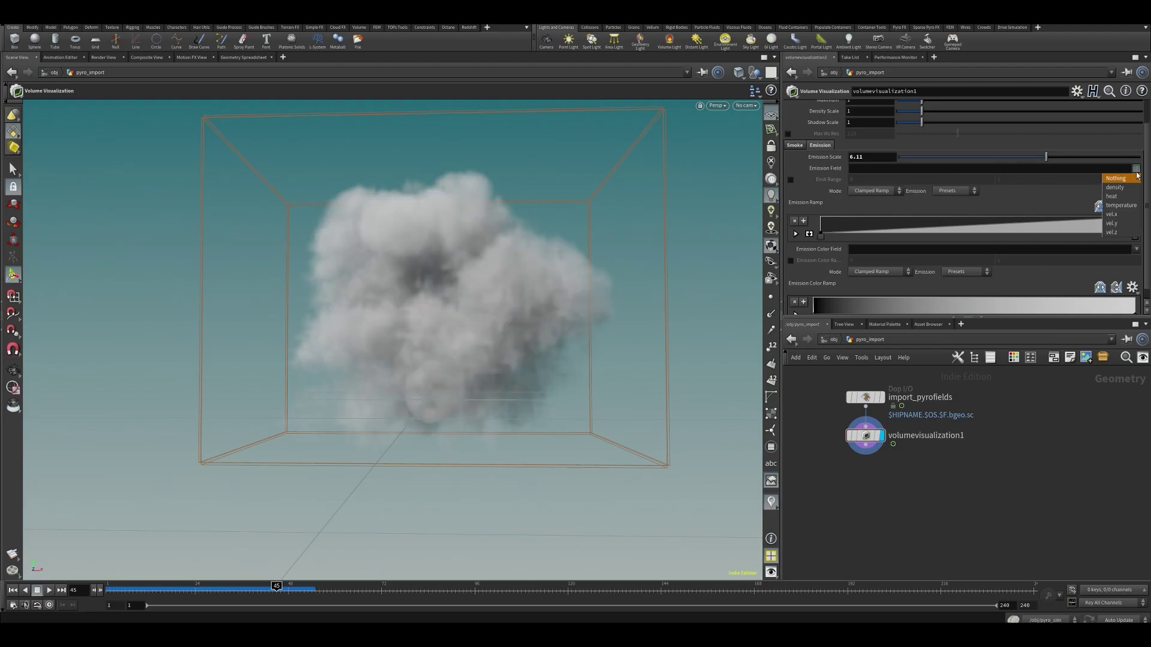
pyautogui.click(1120, 205)
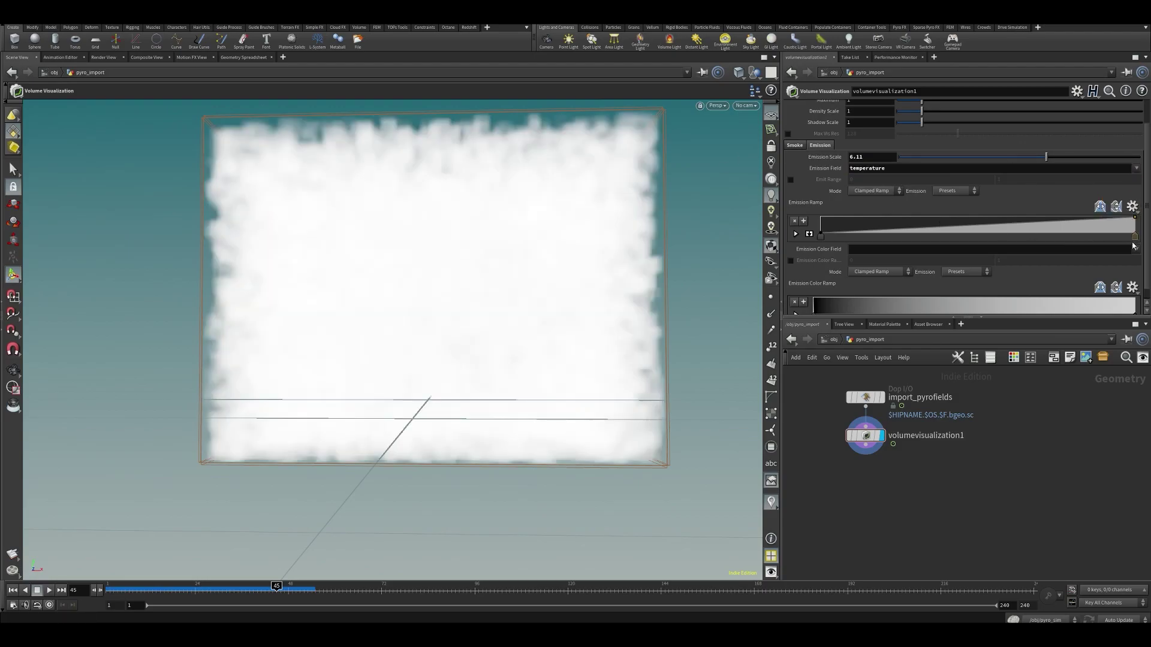
# Set the emission color field to heat and its ramp mode to Physical Blackbody
pyautogui.click(1136, 249)
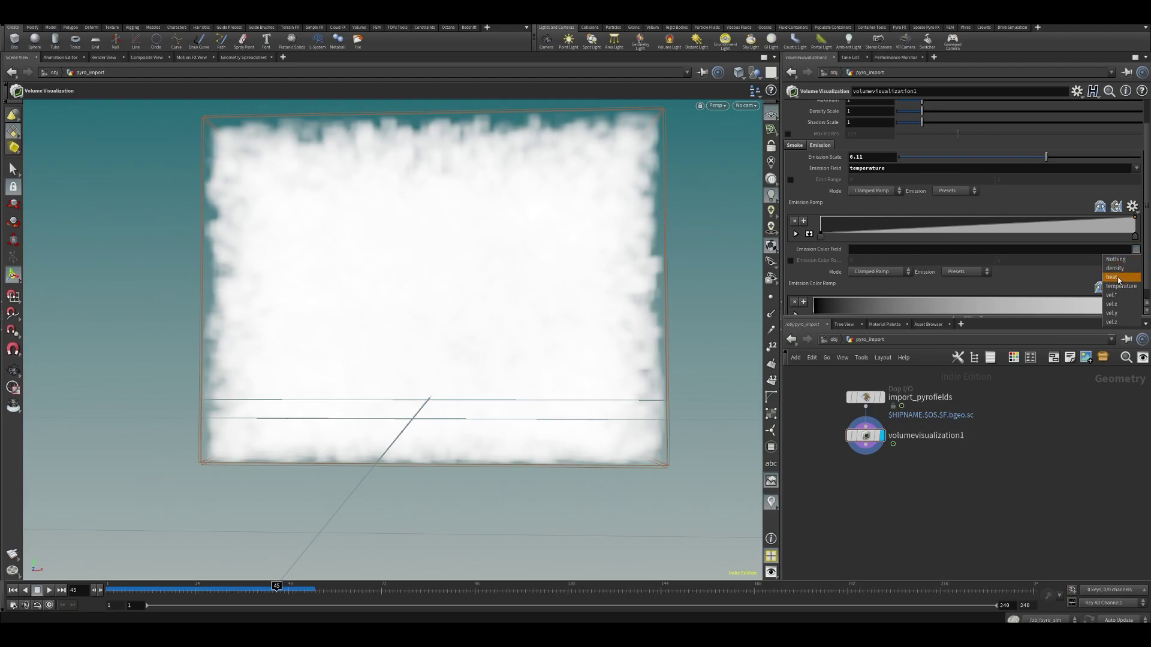
pyautogui.click(1121, 271)
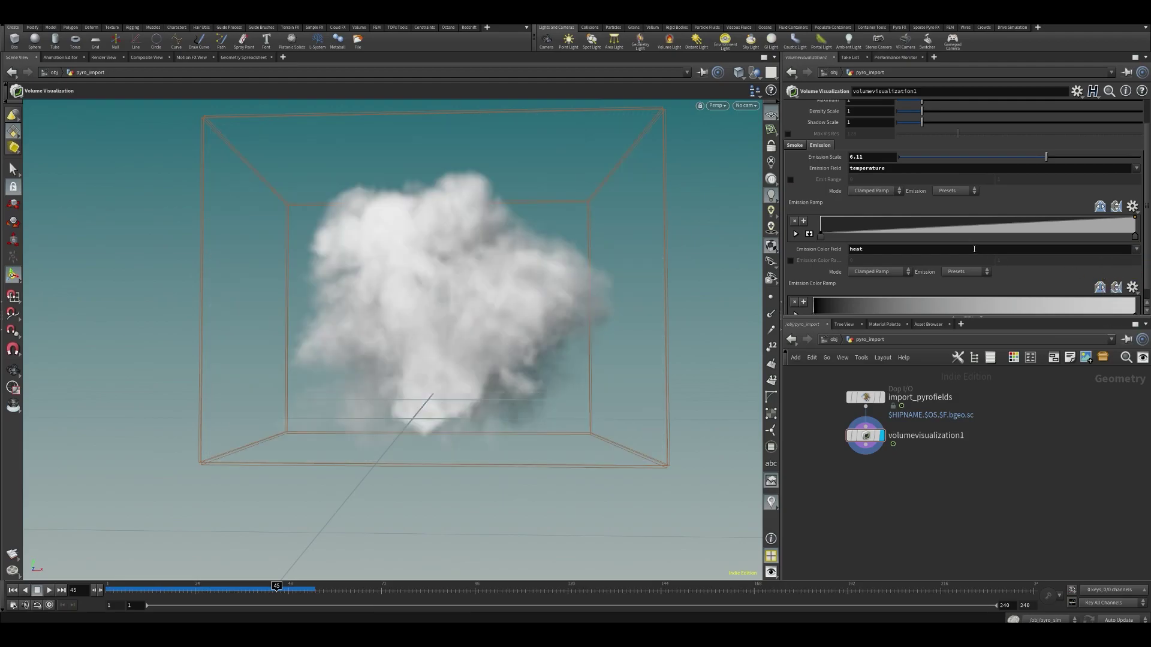
pyautogui.scroll(-1, 930, 287)
pyautogui.click(882, 262)
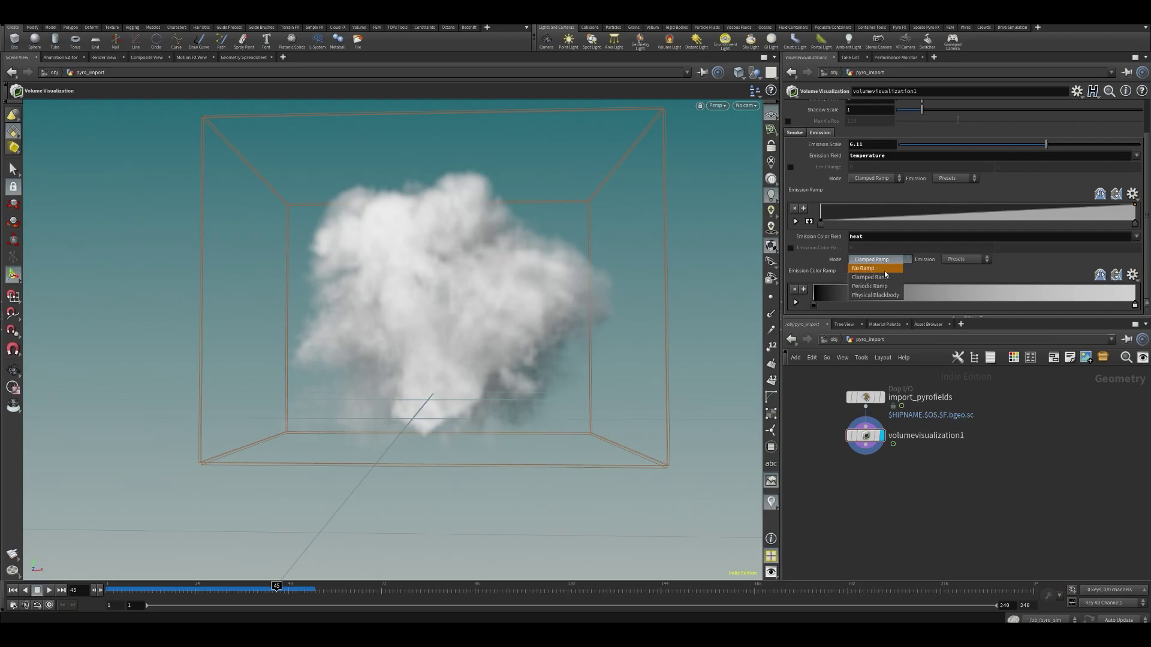
pyautogui.click(878, 295)
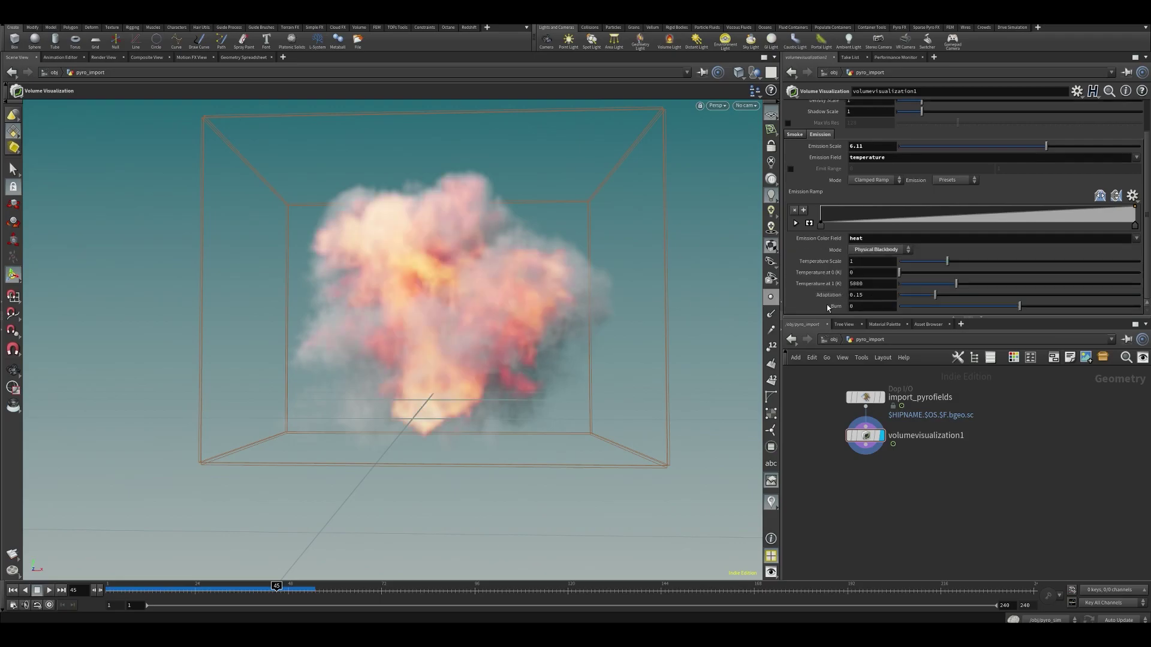
# Try heat as the emission field with the blackbody coloring
pyautogui.doubleClick(882, 157)
pyautogui.press('BackSpace')
pyautogui.click(1135, 158)
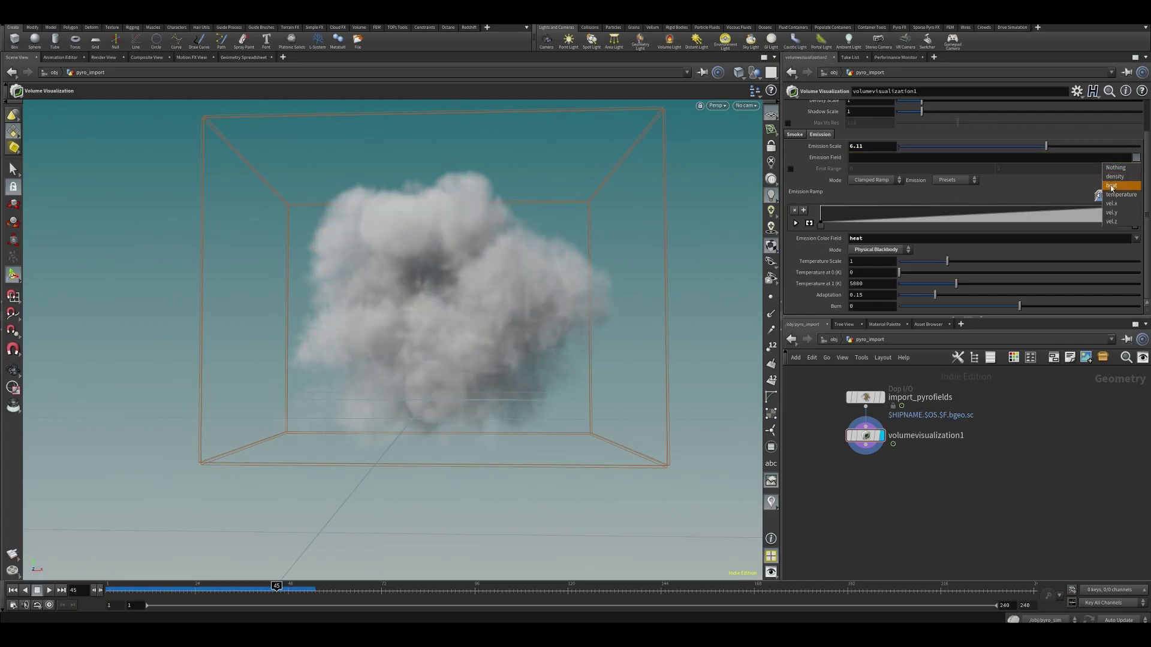
pyautogui.click(1121, 191)
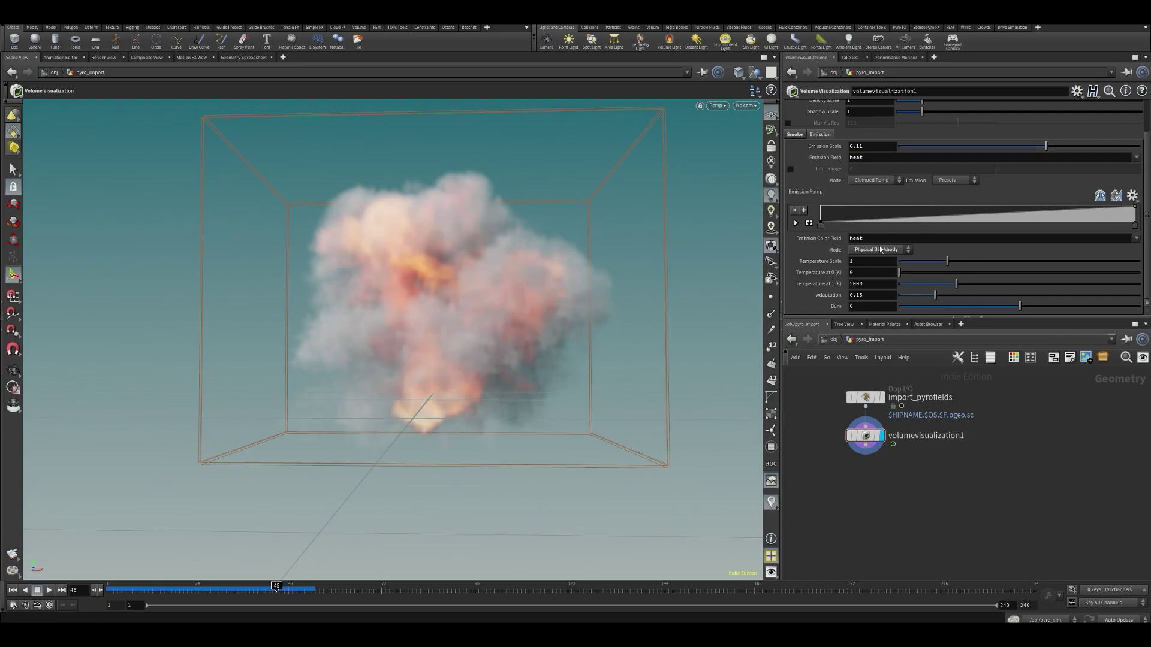
# Try temperature as the emission color field, then undo back to temperature for emission and heat for color
pyautogui.scroll(1, 857, 227)
pyautogui.doubleClick(1081, 256)
pyautogui.press('BackSpace')
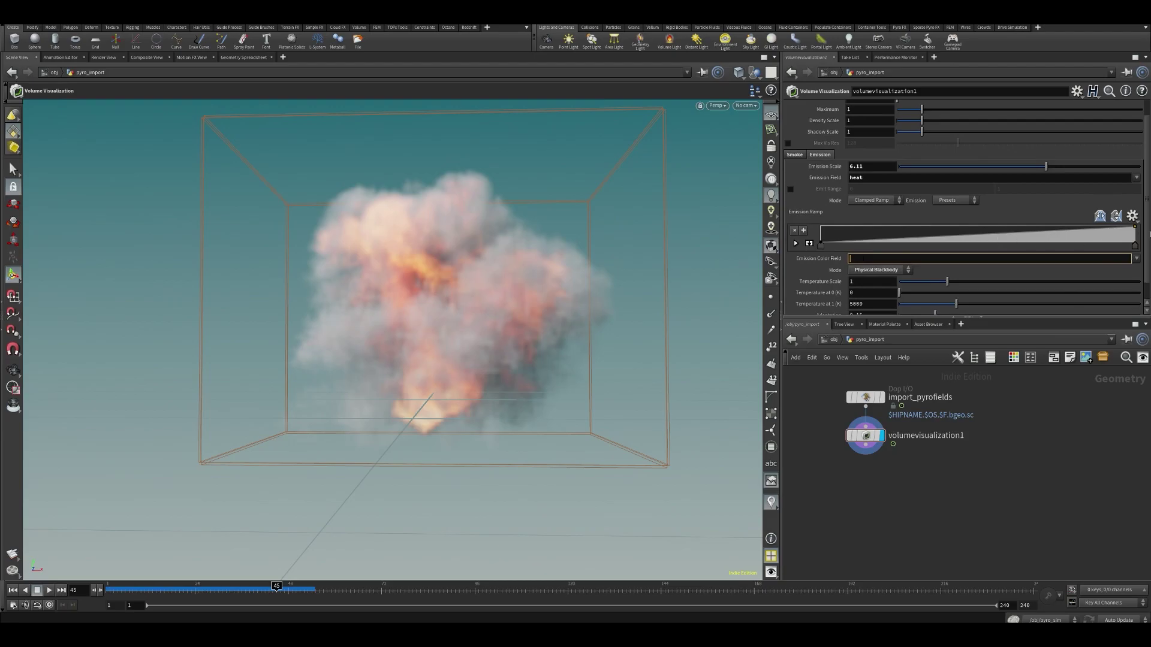
pyautogui.click(1136, 259)
pyautogui.click(1120, 295)
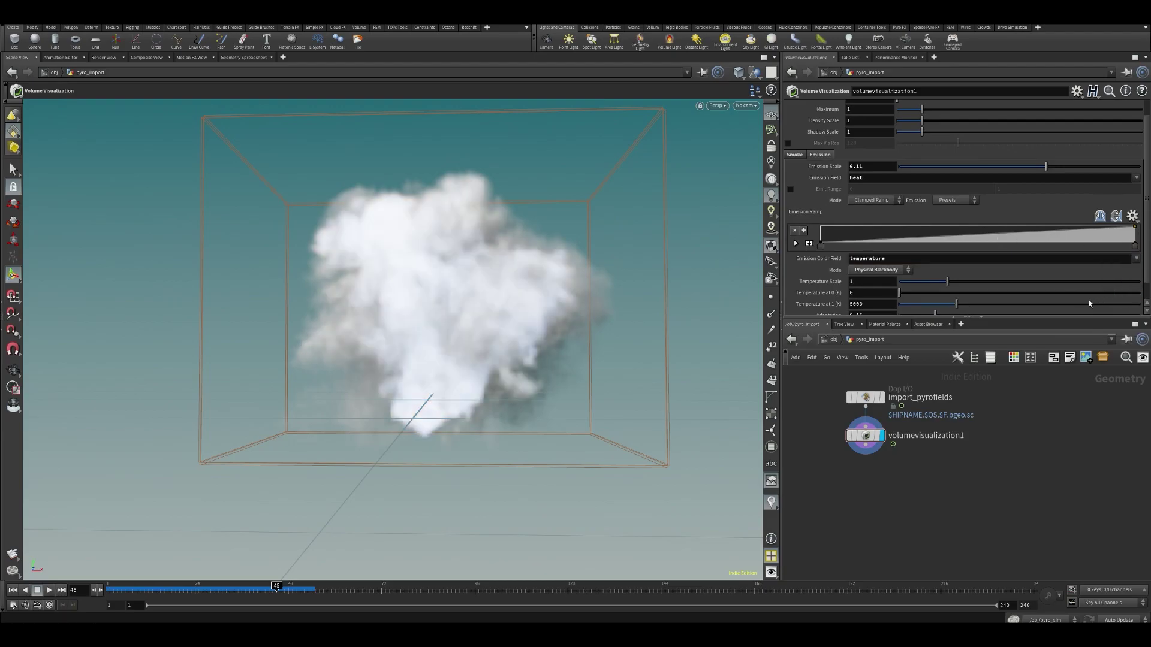
pyautogui.hotkey('ctrl', 'z')
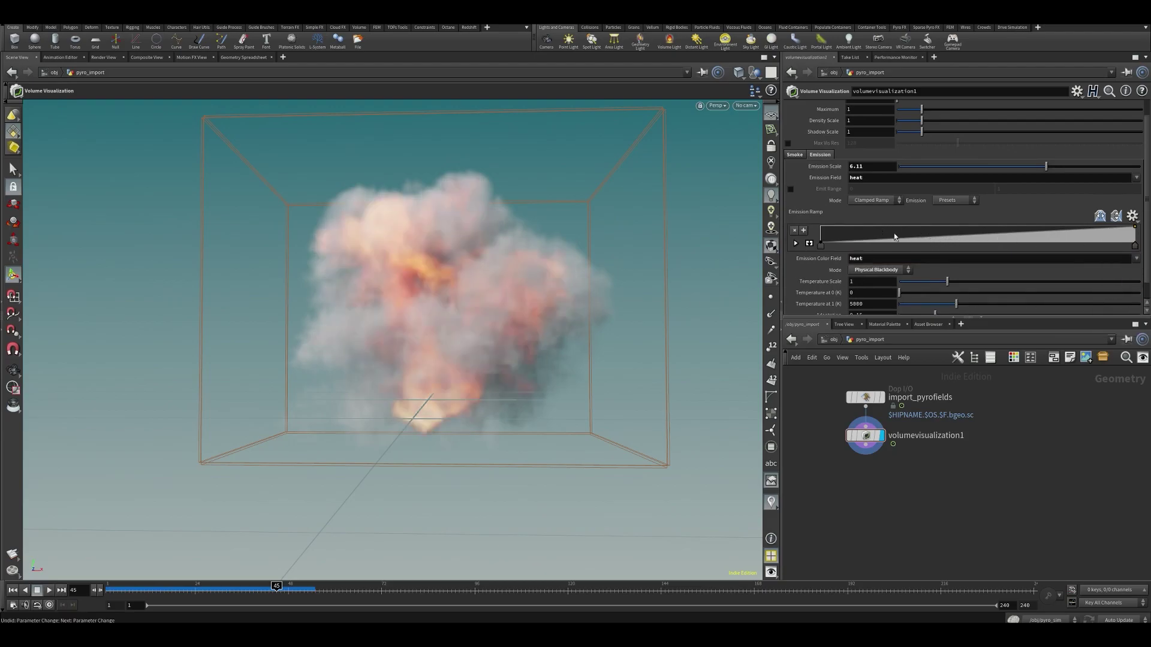
pyautogui.hotkey('ctrl', 'z')
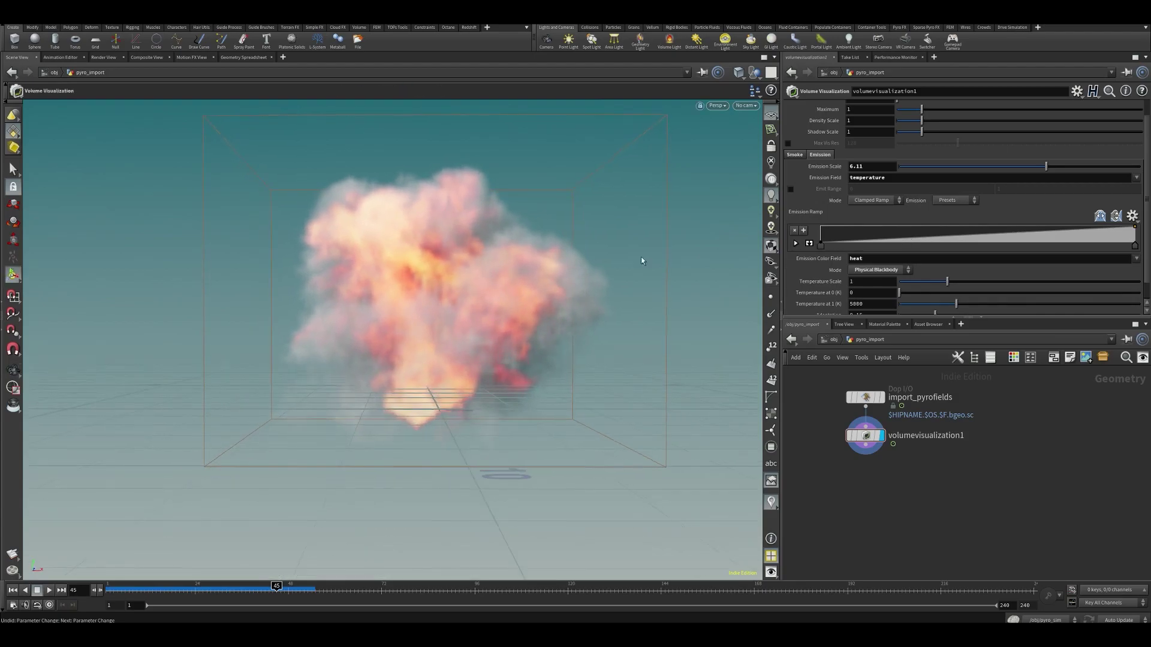
# Set the visualization's density scale to 1.65 and scrub the timeline to frame 49 to check the explosion
pyautogui.keyDown('alt'); pyautogui.moveTo(491, 287); pyautogui.dragTo(455, 290); pyautogui.keyUp('alt')
pyautogui.moveTo(168, 591); pyautogui.dragTo(276, 593)
pyautogui.moveTo(374, 353)
pyautogui.keyDown('alt'); pyautogui.mouseDown()
pyautogui.moveTo(410, 354)
pyautogui.moveTo(380, 359)
pyautogui.mouseUp(); pyautogui.keyUp('alt')
pyautogui.press('Return')
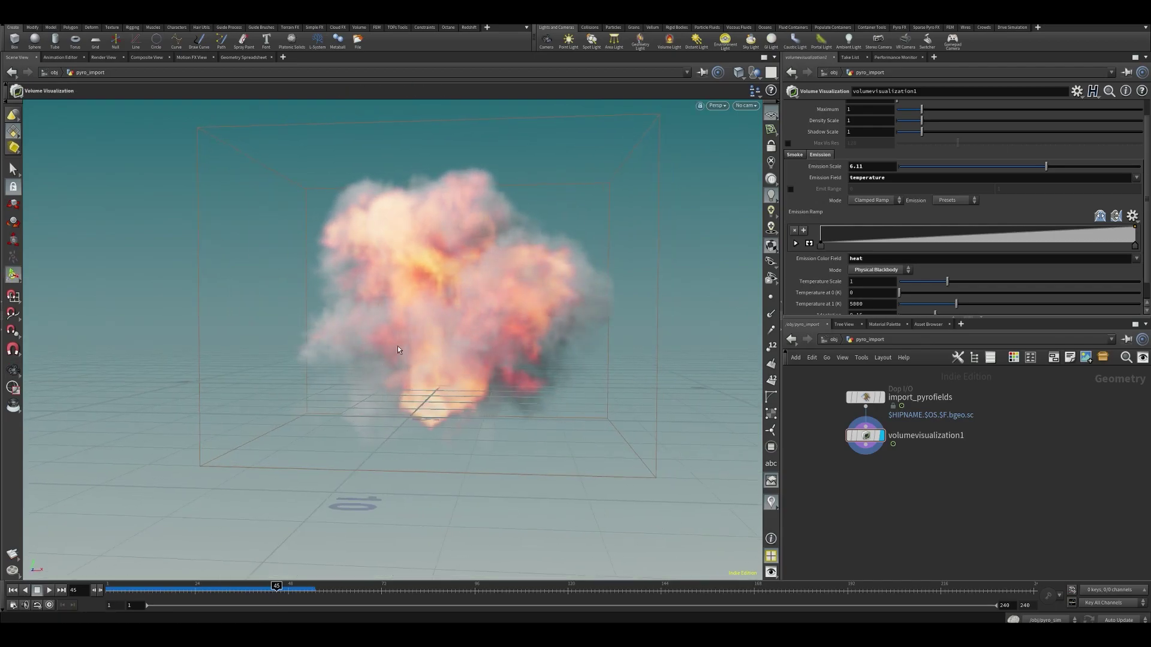
pyautogui.scroll(2, 856, 143)
pyautogui.moveTo(921, 143)
pyautogui.mouseDown()
pyautogui.moveTo(965, 144)
pyautogui.moveTo(938, 143)
pyautogui.mouseUp()
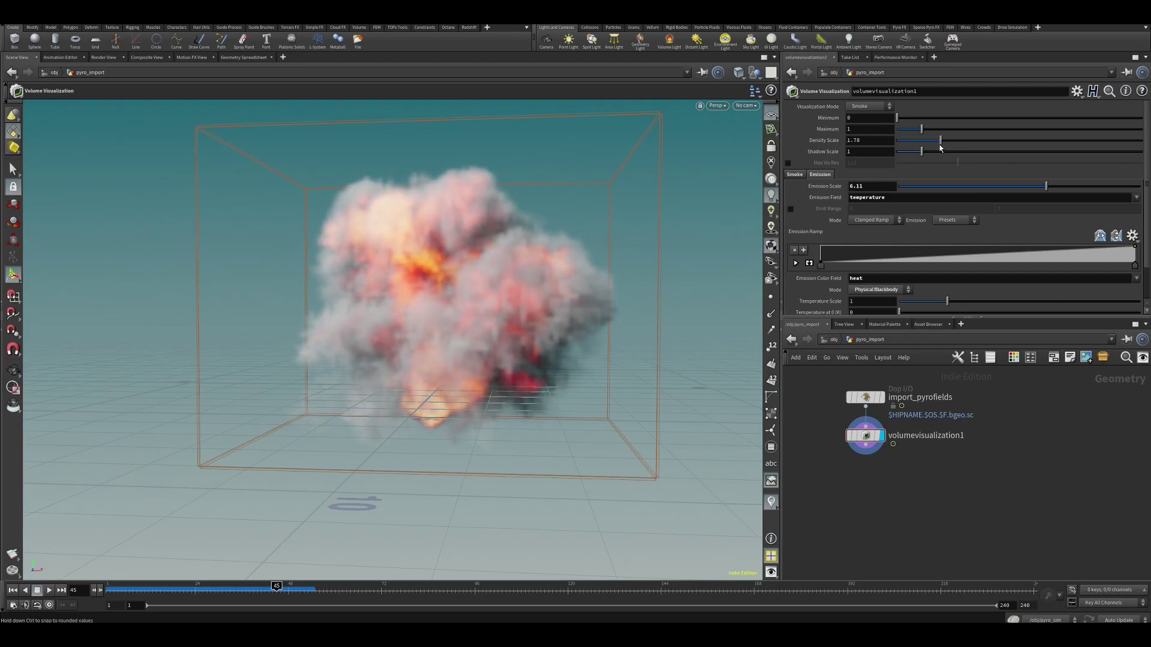
pyautogui.press('Escape')
pyautogui.moveTo(477, 328); pyautogui.dragTo(440, 312)
pyautogui.press('Return')
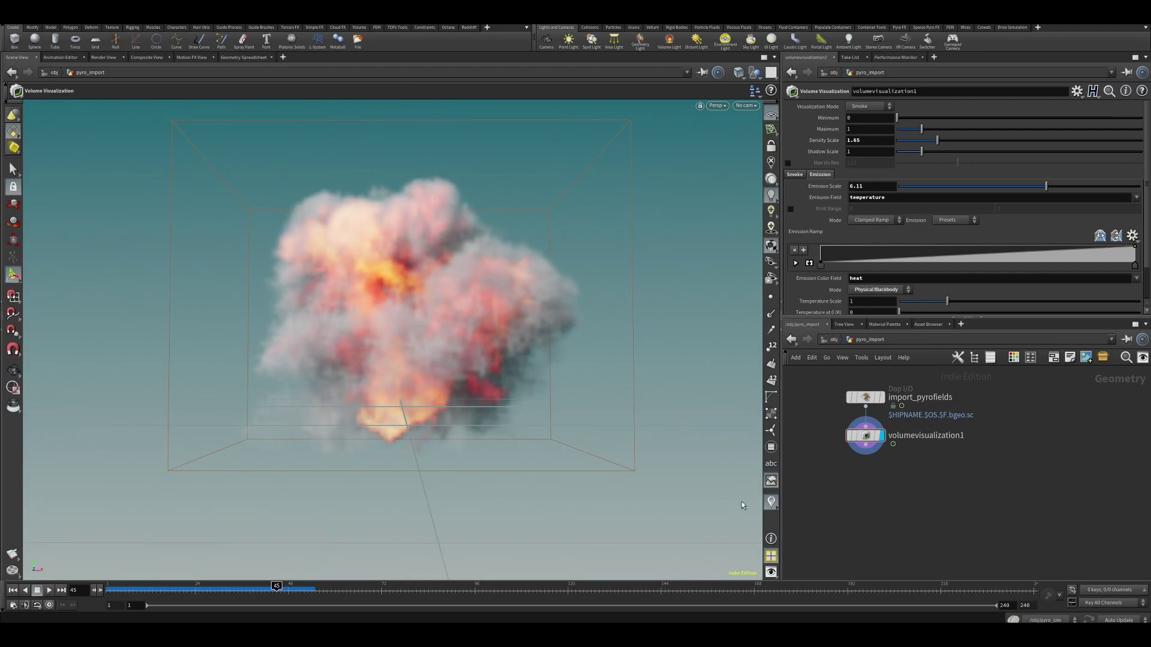
pyautogui.moveTo(177, 592); pyautogui.dragTo(290, 606)
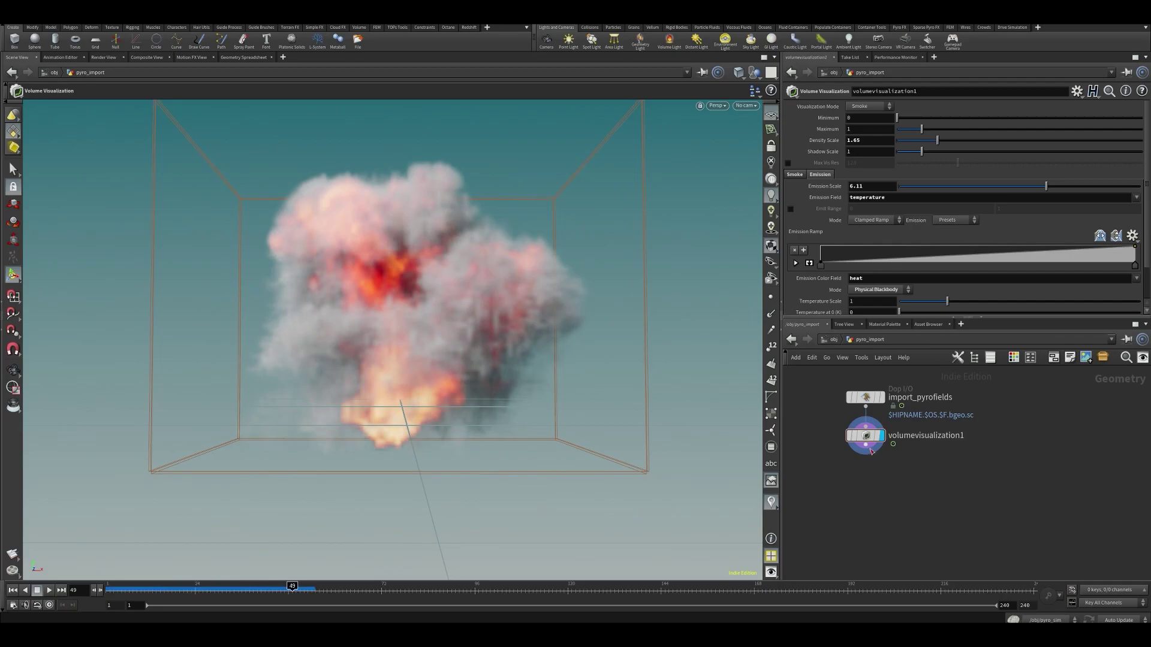
# Insert a File Cache node between import_pyrofields and the volume visualization
pyautogui.moveTo(871, 450); pyautogui.dragTo(871, 493)
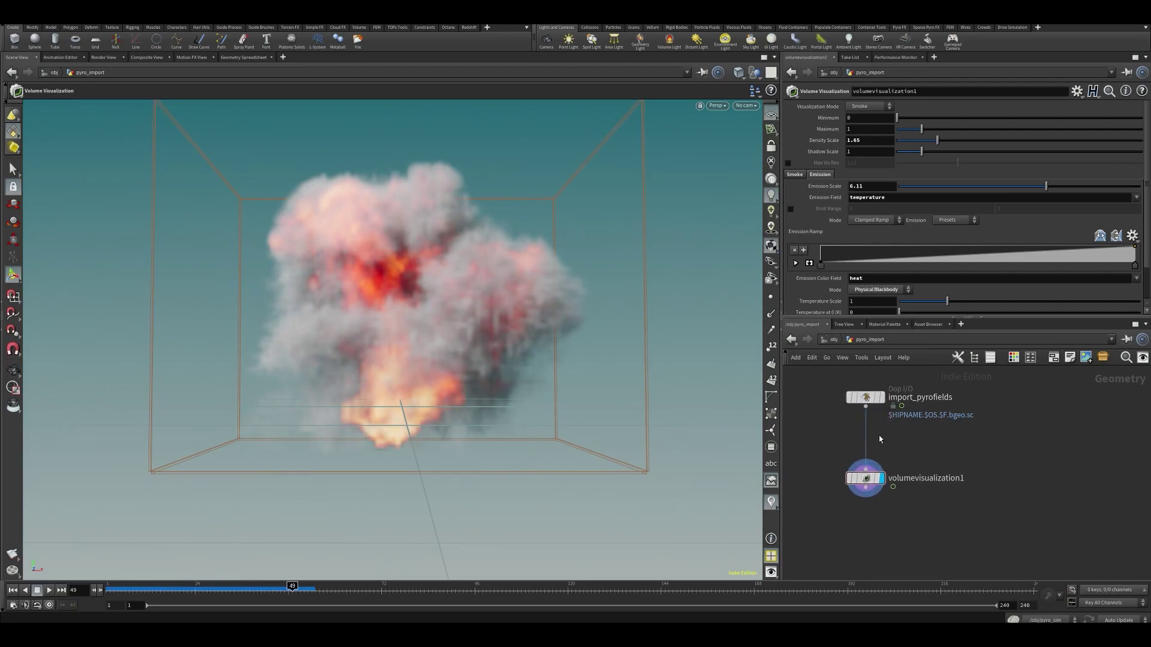
pyautogui.press('Tab')
pyautogui.write('filec')
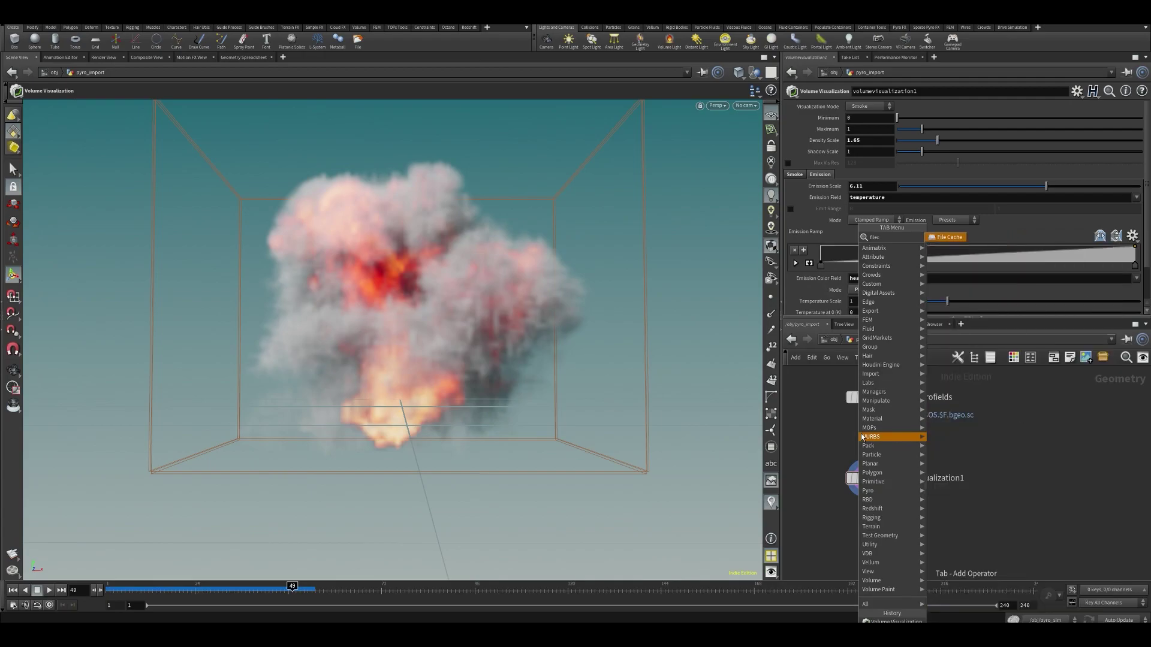
pyautogui.press('Return')
pyautogui.click(862, 437)
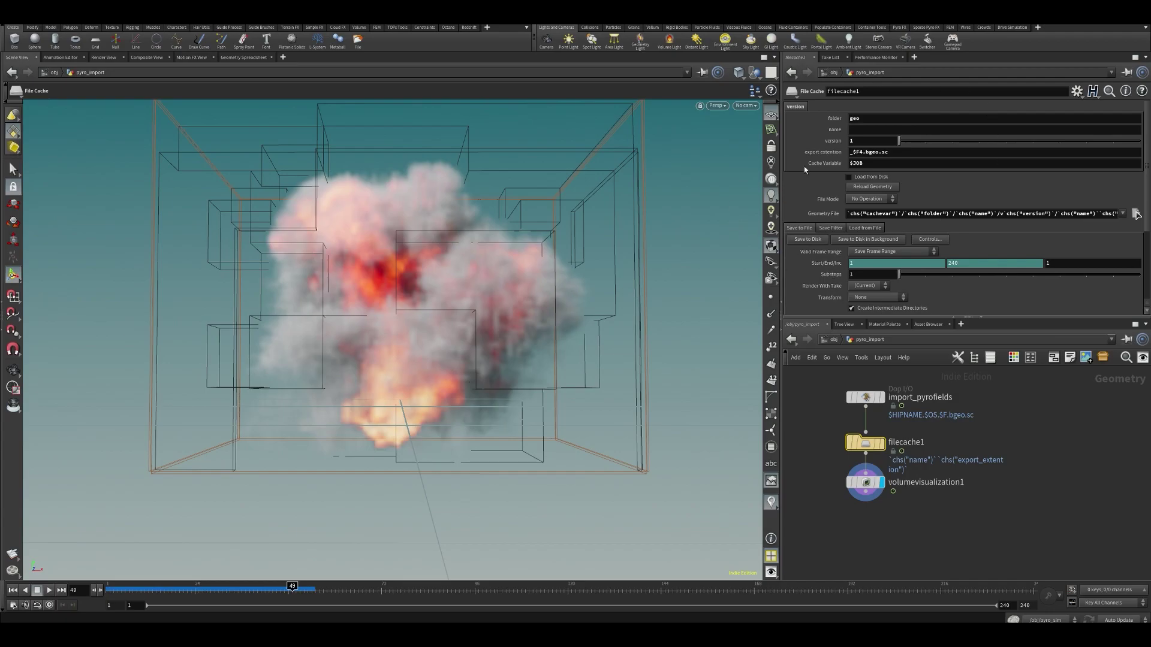
# Switch to the browser to view the VFX Folderstructure page, and return to Houdini
pyautogui.hotkey('alt', 'Tab')
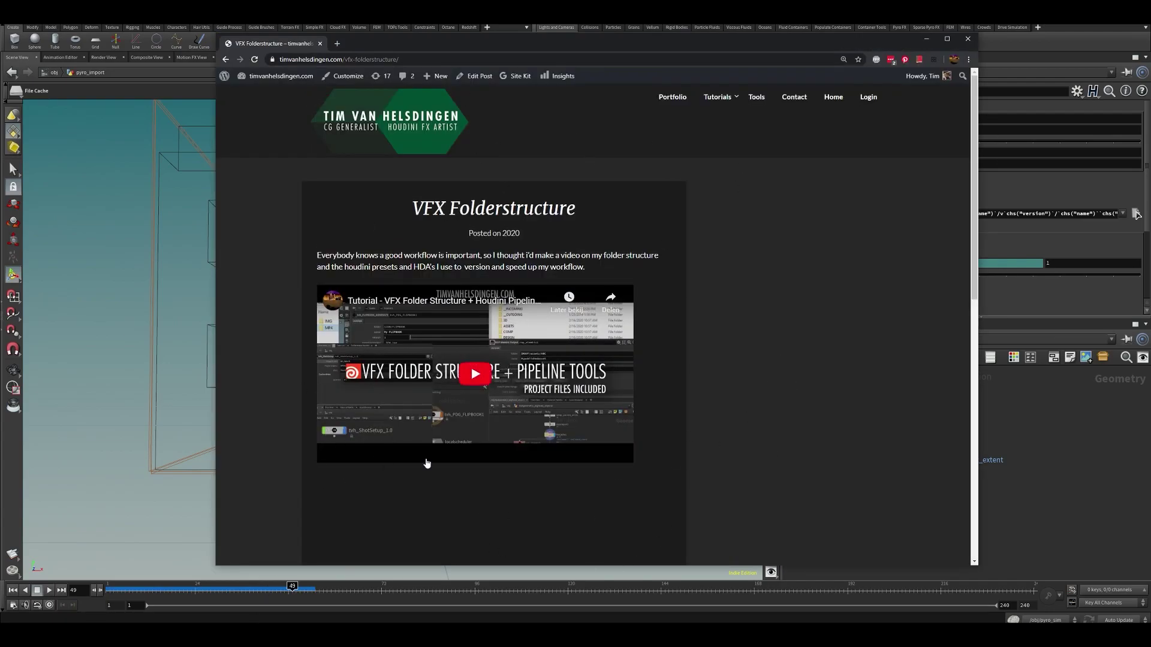
pyautogui.click(1029, 461)
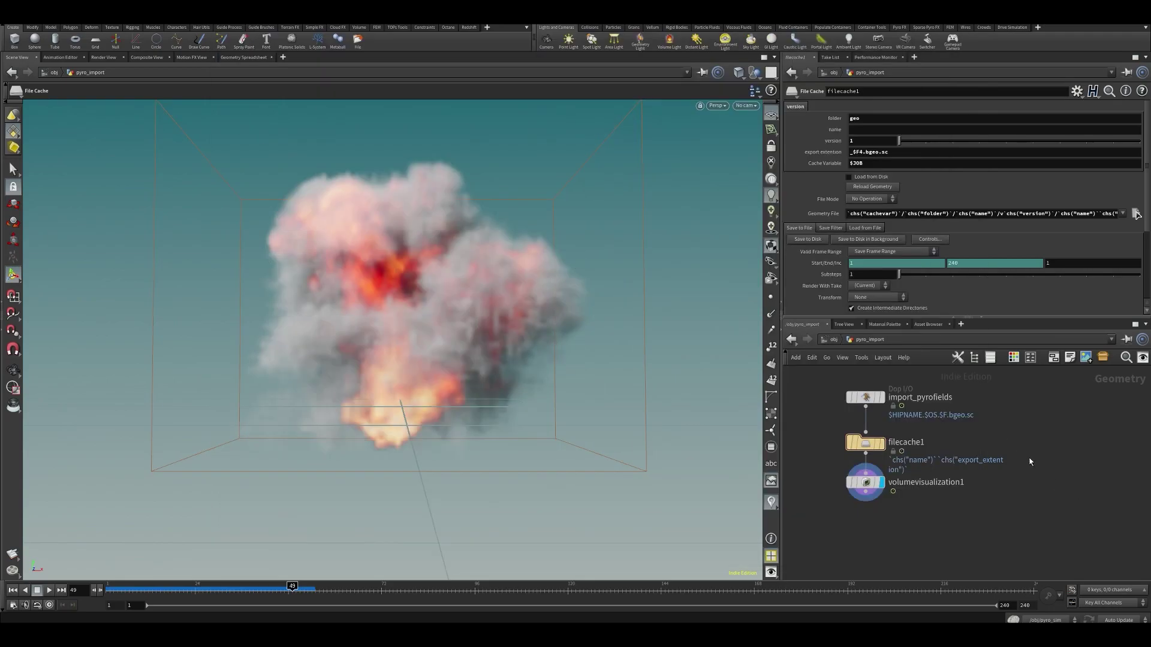
# Remove the channels from the file cache's frame range and set its end frame to 60
pyautogui.rightClick(821, 267)
pyautogui.click(833, 373)
pyautogui.doubleClick(957, 264)
pyautogui.write('60')
pyautogui.press('Return')
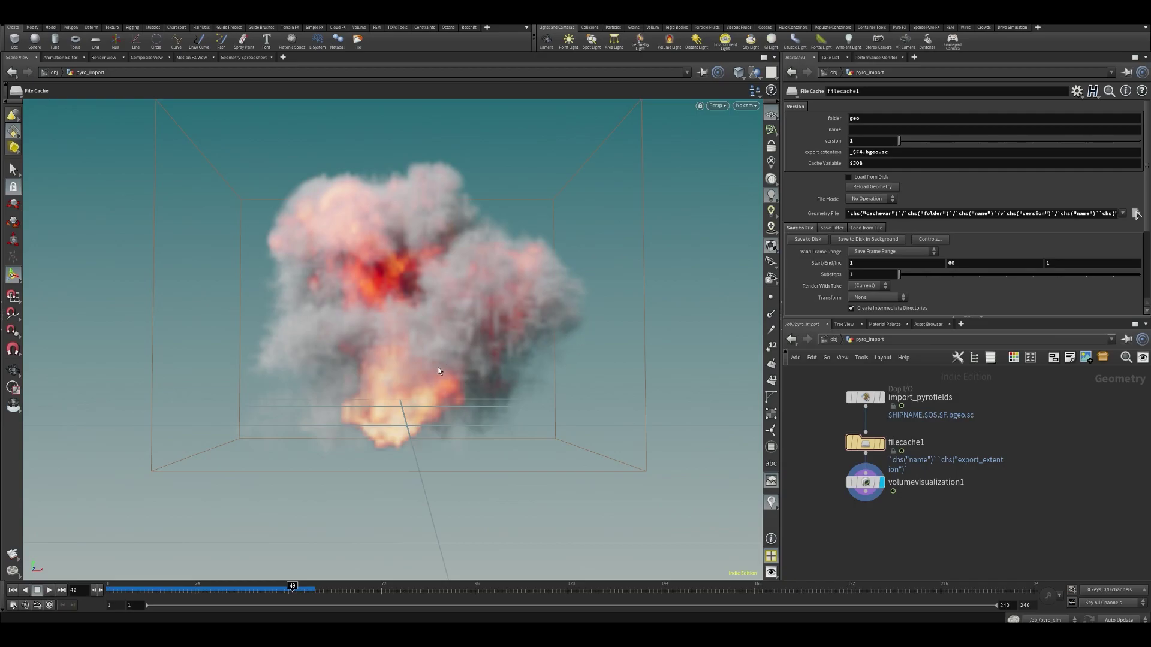
# Examine the lit explosion at frame 49 from several slightly different viewing angles
pyautogui.press('Escape')
pyautogui.moveTo(440, 334); pyautogui.dragTo(462, 377)
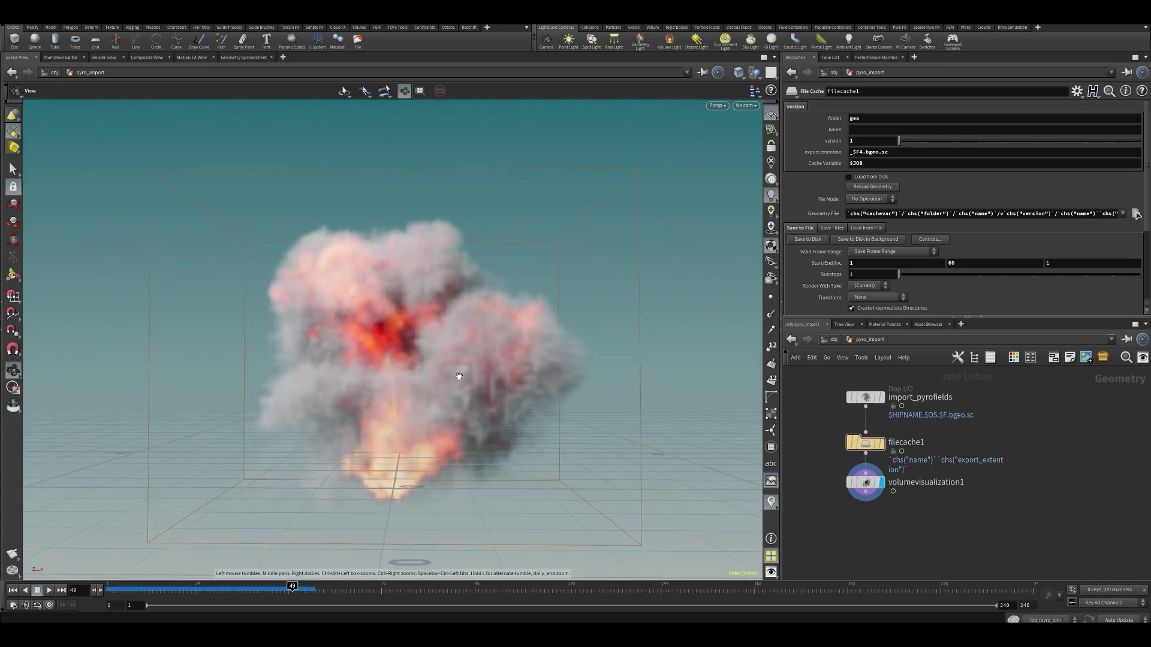
pyautogui.press('Return')
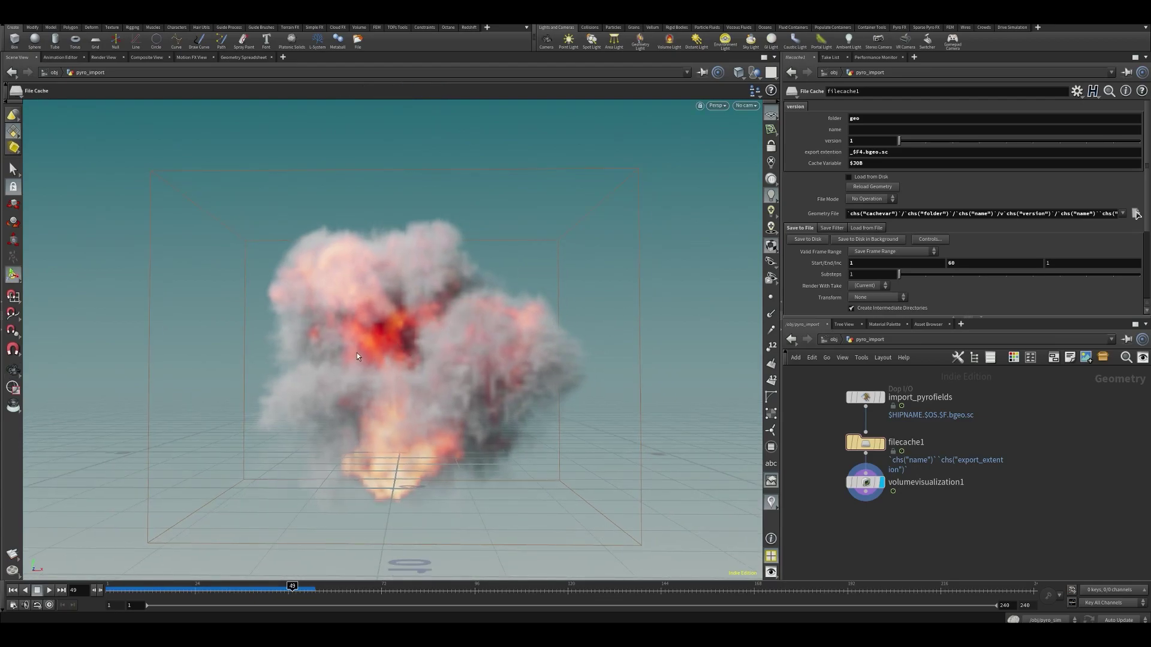
pyautogui.press('Escape')
pyautogui.moveTo(357, 356)
pyautogui.mouseDown()
pyautogui.moveTo(305, 362)
pyautogui.moveTo(353, 360)
pyautogui.mouseUp()
pyautogui.press('Return')
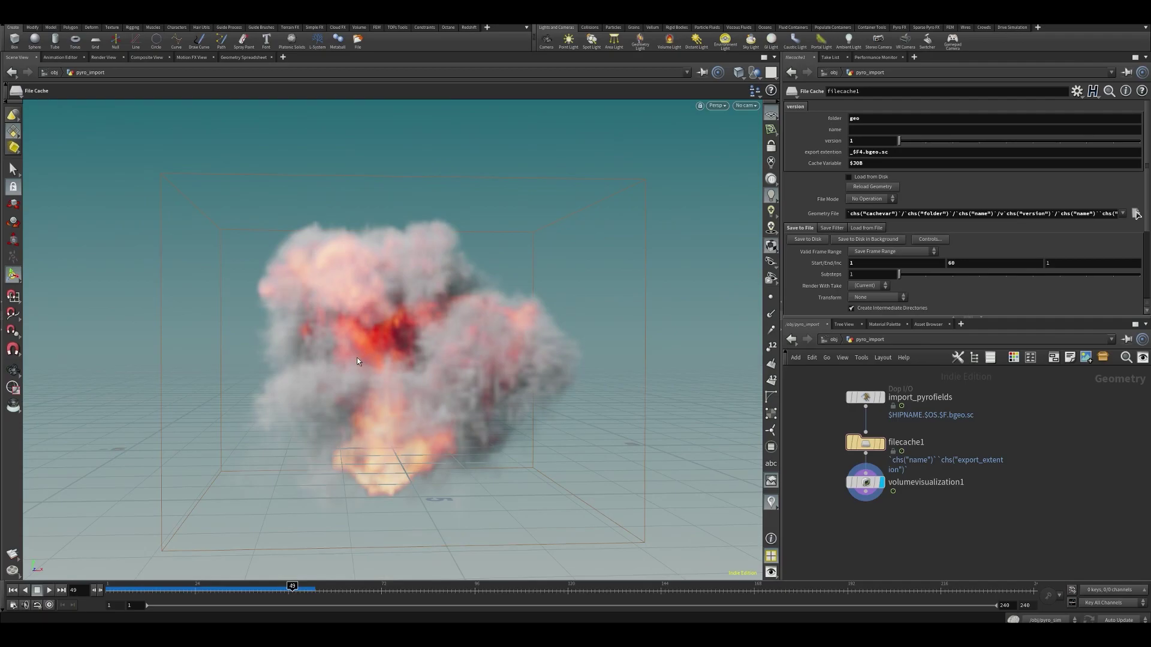
pyautogui.press('Escape')
pyautogui.moveTo(350, 358); pyautogui.dragTo(400, 348)
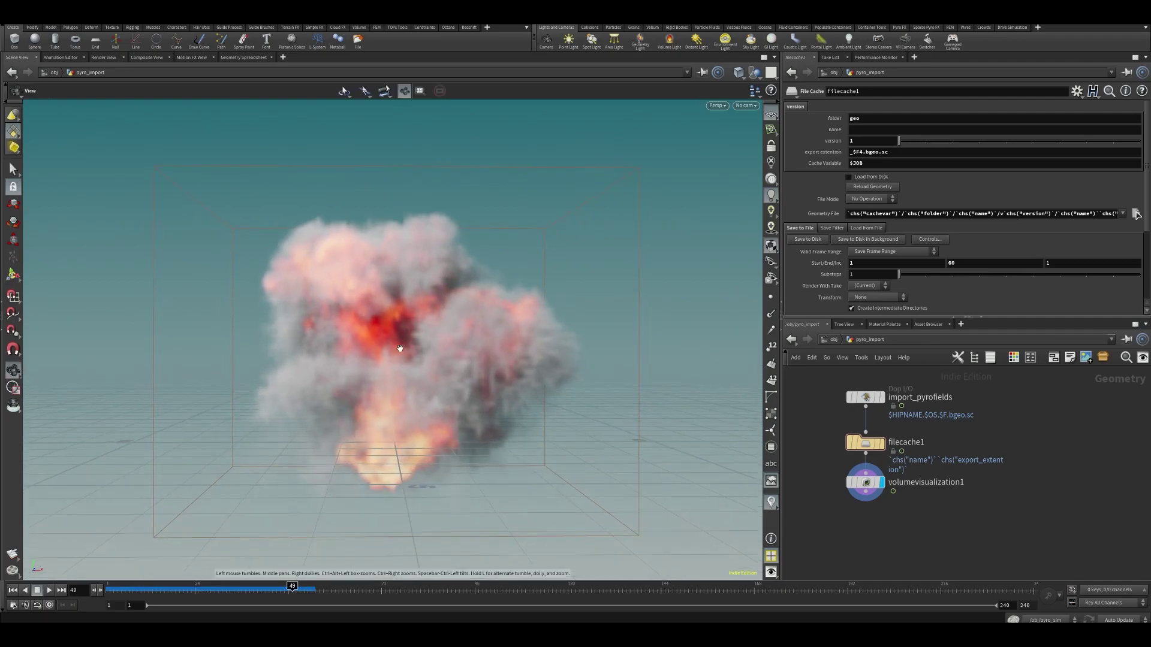
pyautogui.press('Return')
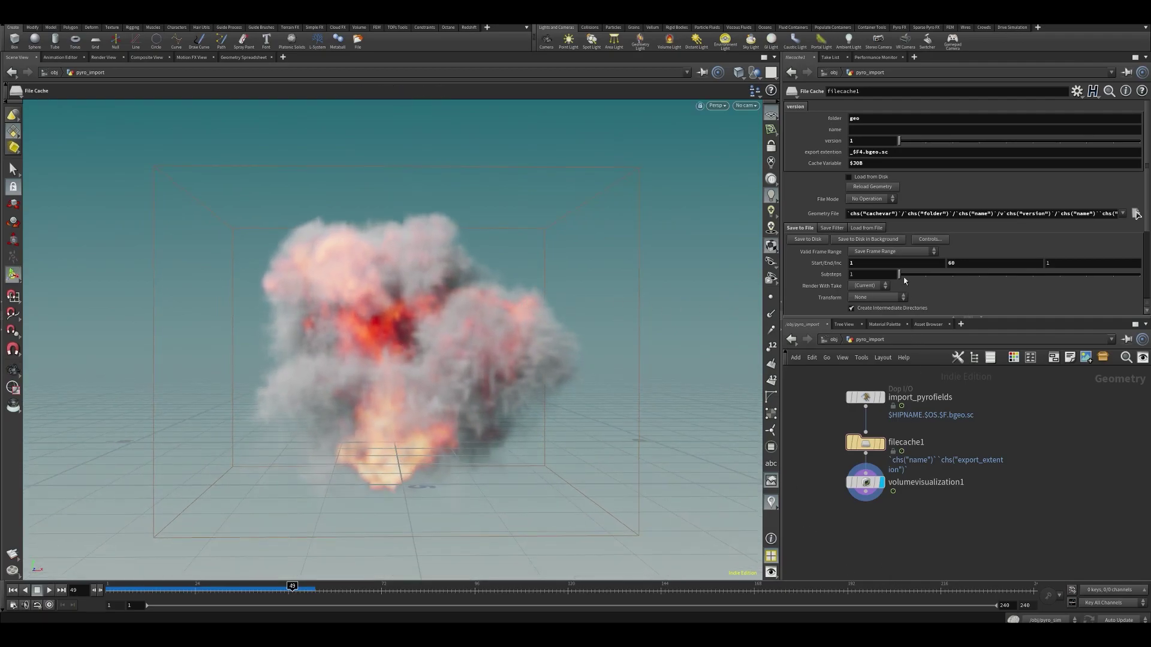
# Name the file cache pyrosim
pyautogui.click(879, 131)
pyautogui.write('pyrosim')
pyautogui.press('Return')
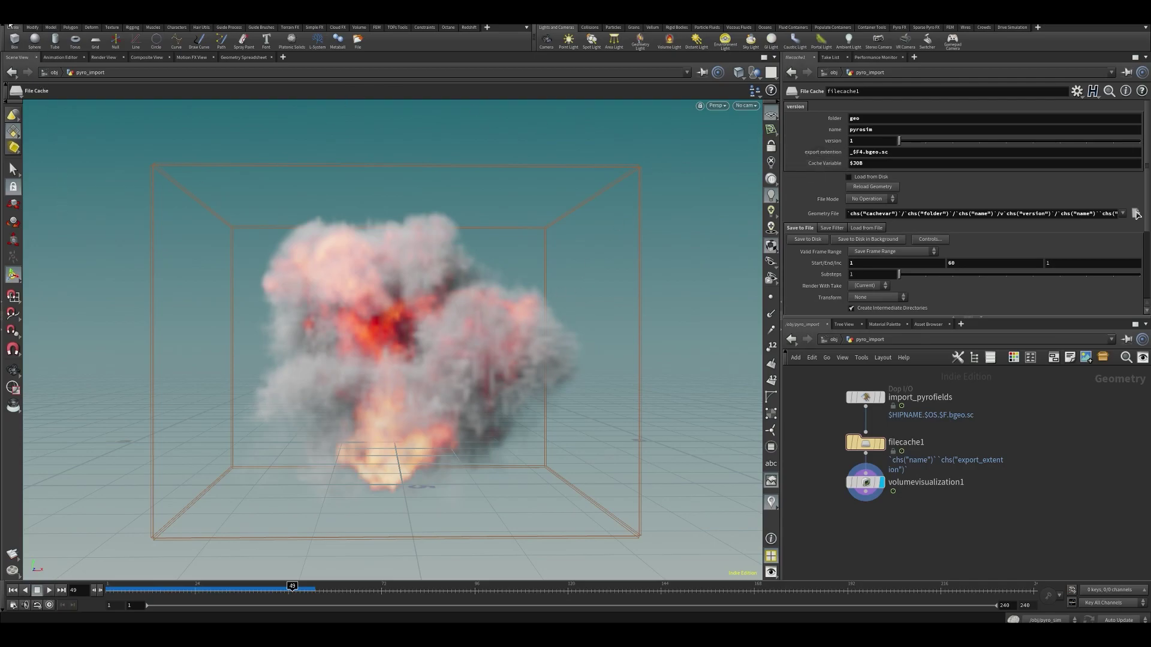
# Set $JOB to W:/Tutorials/2020/Pyro_to_FLIP_NEW/TUTORIAL/Pyro_to_FLIP/3D/Houdini/RND and check the path the cache variable expands to
pyautogui.click(9, 24)
pyautogui.click(16, 104)
pyautogui.click(22, 171)
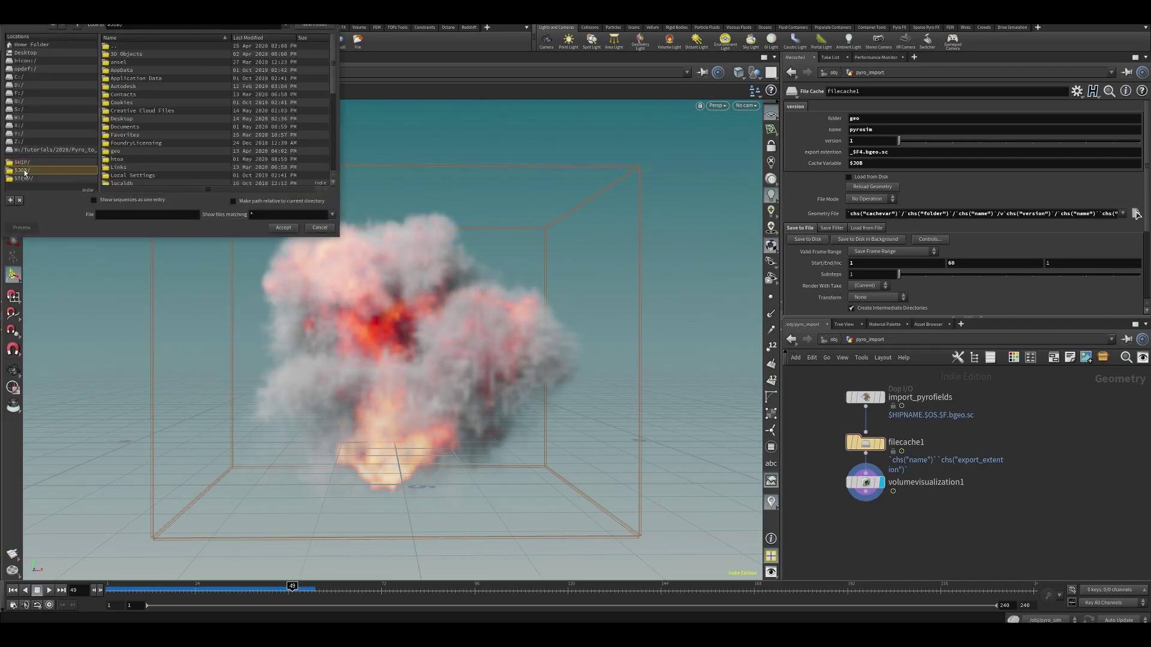
pyautogui.click(293, 230)
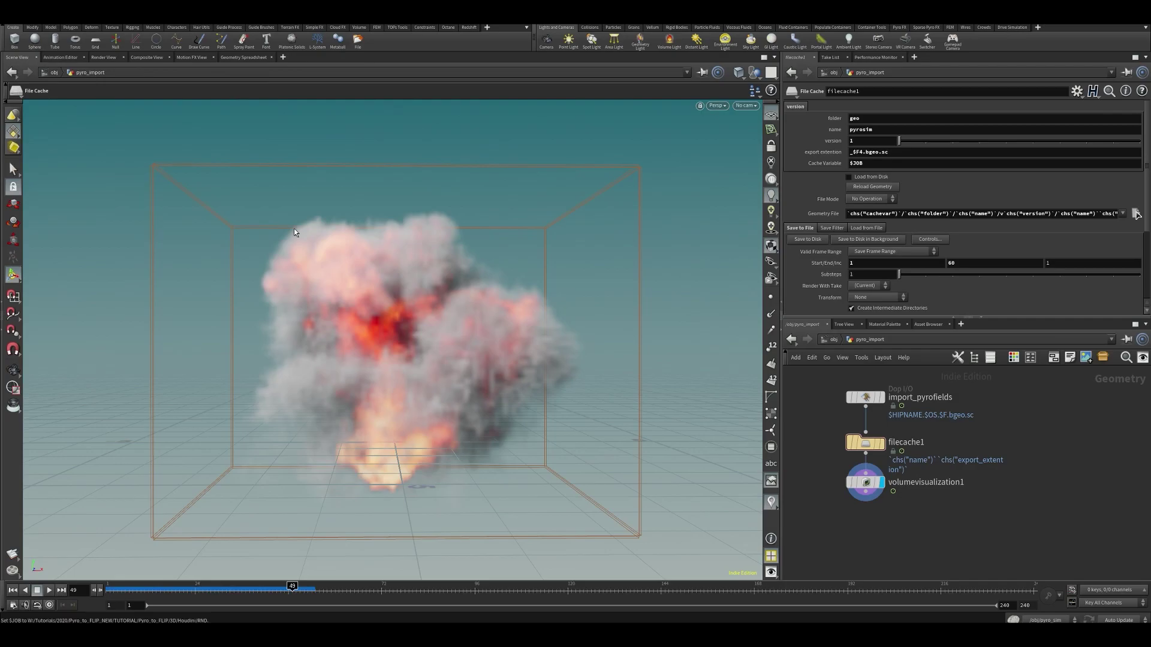
pyautogui.middleClick(1027, 166)
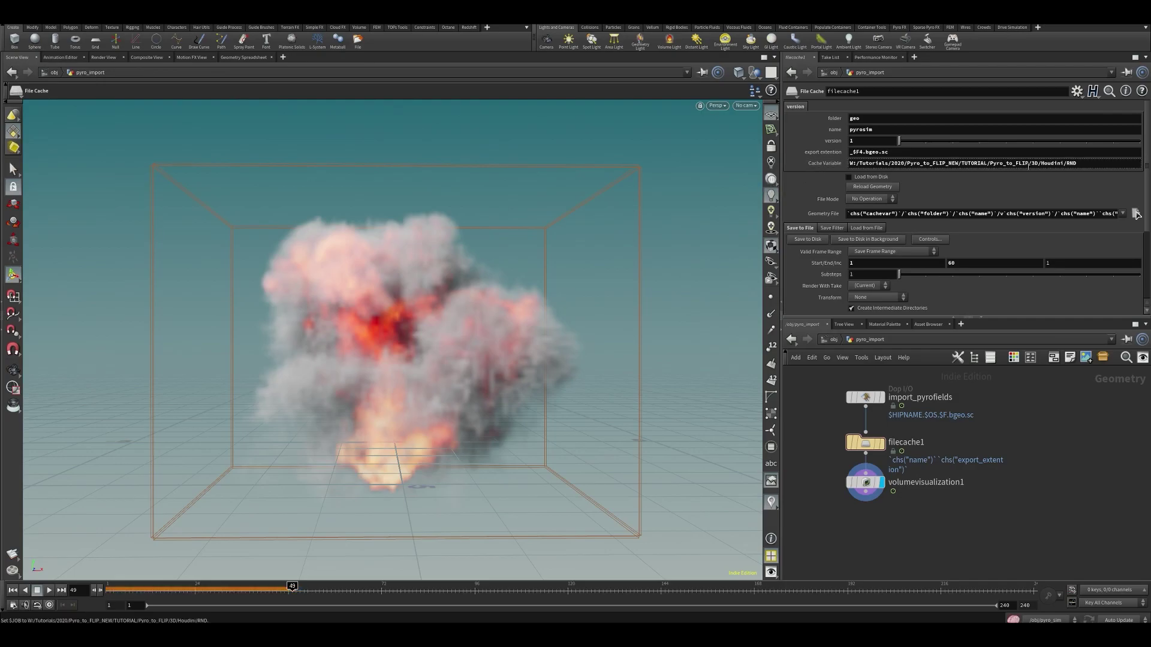
pyautogui.click(832, 164)
# Save the scene and enable Load from Disk on the file cache
pyautogui.moveTo(865, 521); pyautogui.dragTo(882, 519, button='middle')
pyautogui.hotkey('ctrl', 's')
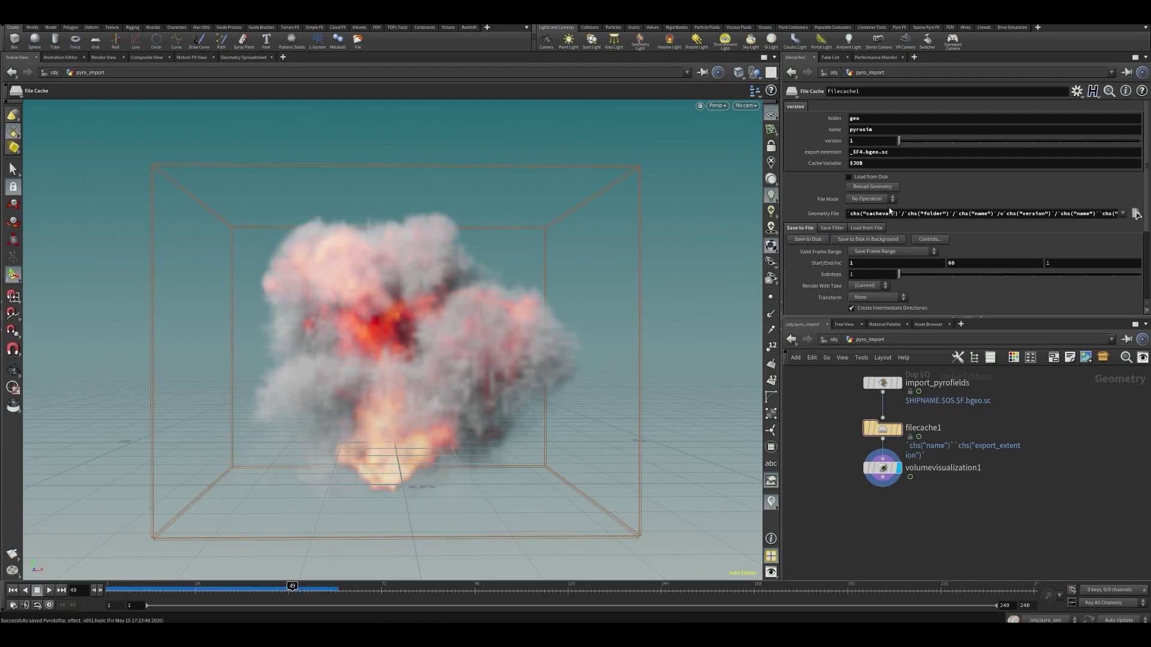
pyautogui.click(870, 177)
pyautogui.moveTo(911, 415)
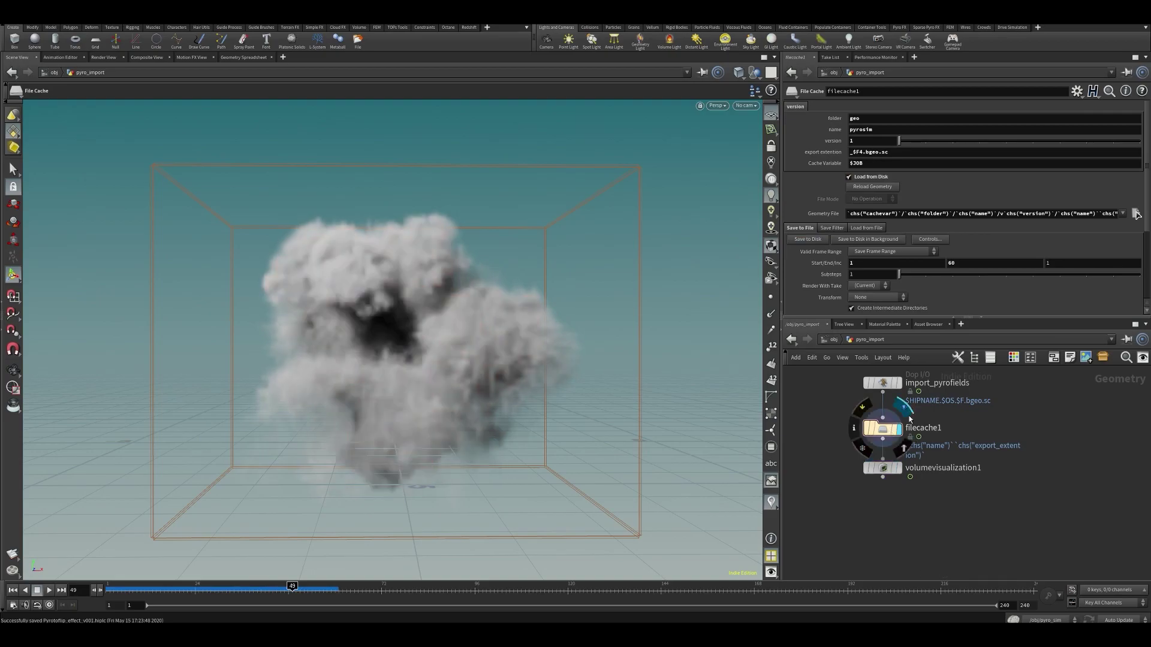
# Scrub to frames 55 and 57 and inspect the node information of the file cache and the imported pyro fields
pyautogui.moveTo(232, 592); pyautogui.dragTo(315, 591)
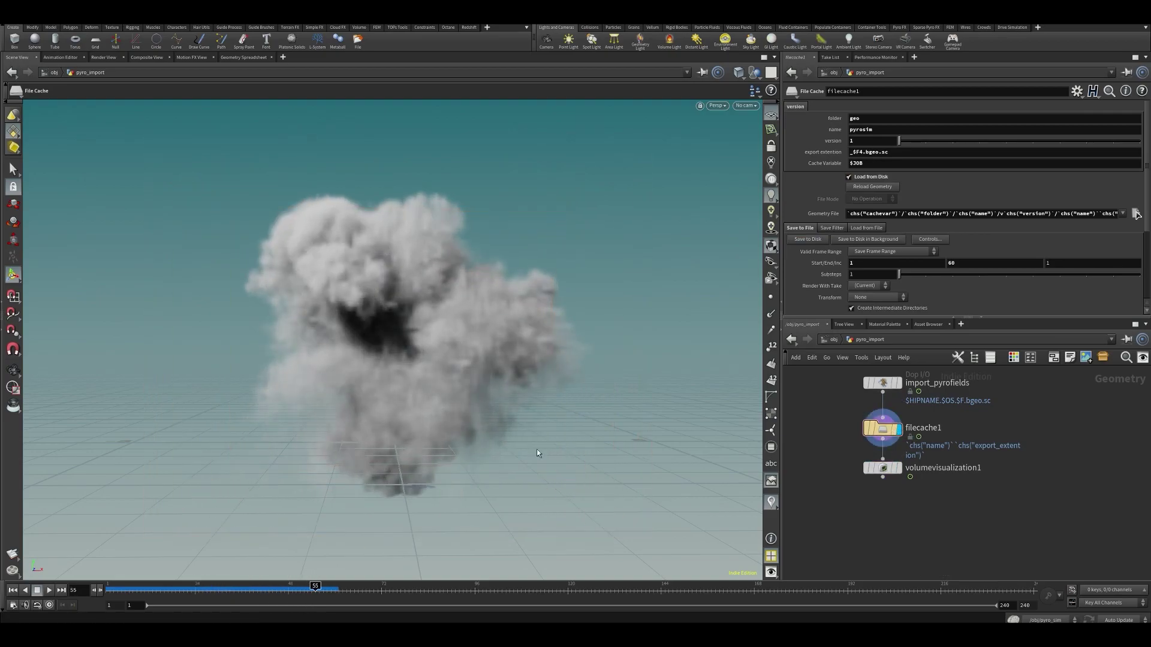
pyautogui.middleClick(884, 436)
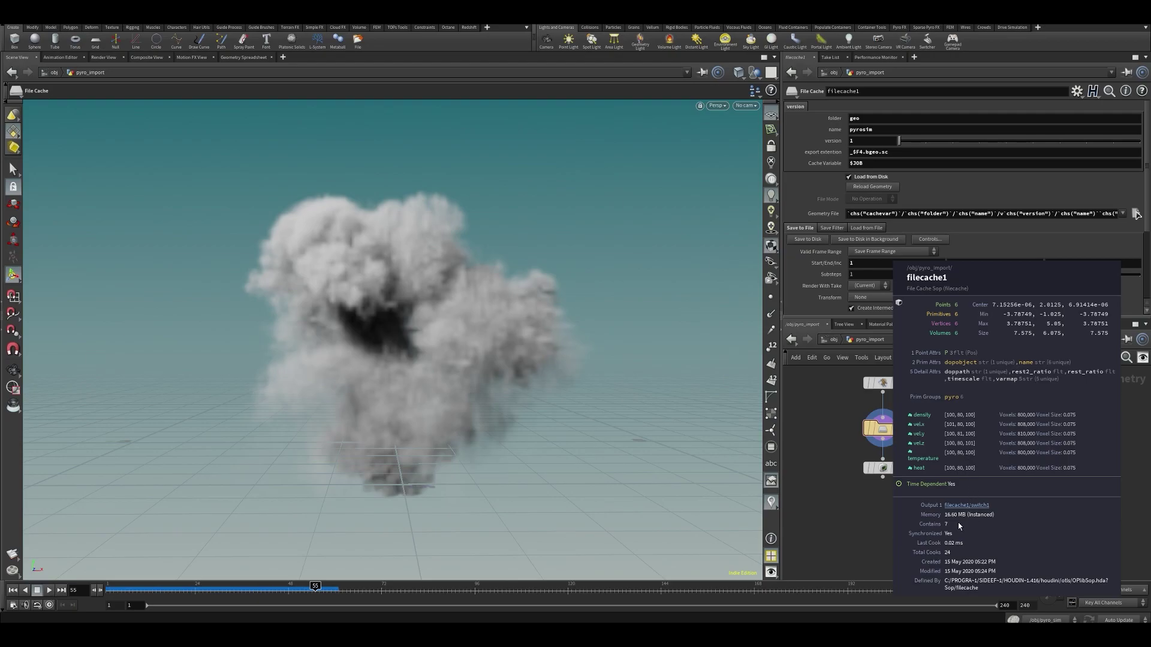
pyautogui.click(331, 592)
pyautogui.moveTo(331, 593); pyautogui.dragTo(323, 593)
pyautogui.middleClick(882, 418)
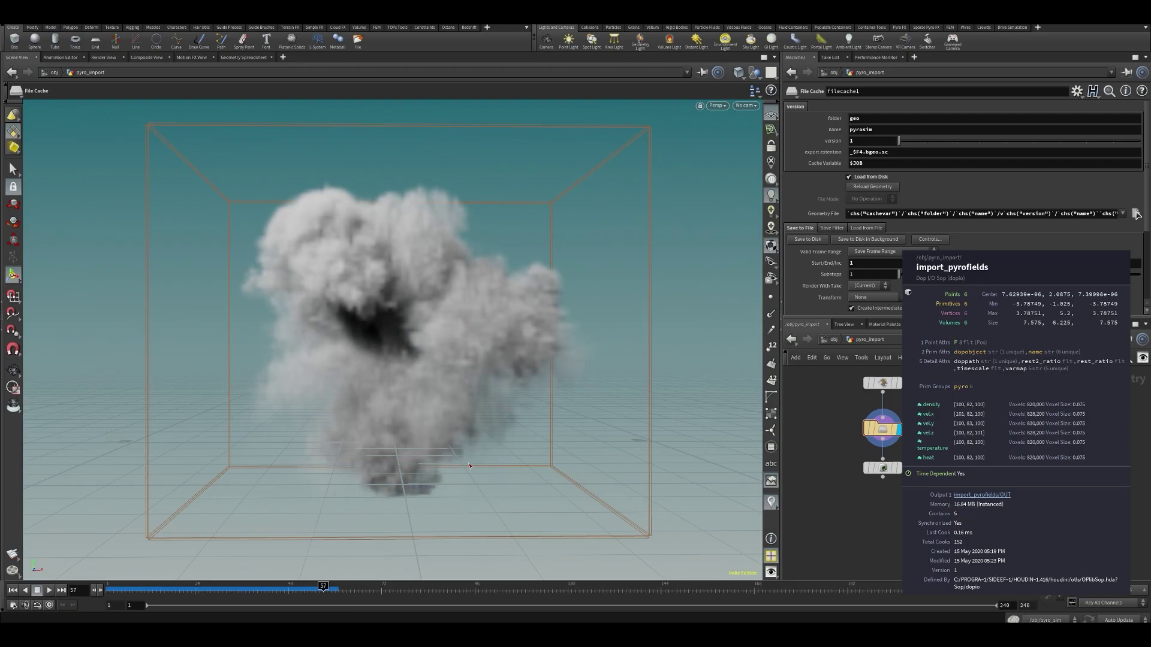
# Display the volume visualization result and save the scene
pyautogui.click(897, 467)
pyautogui.hotkey('ctrl', 's')
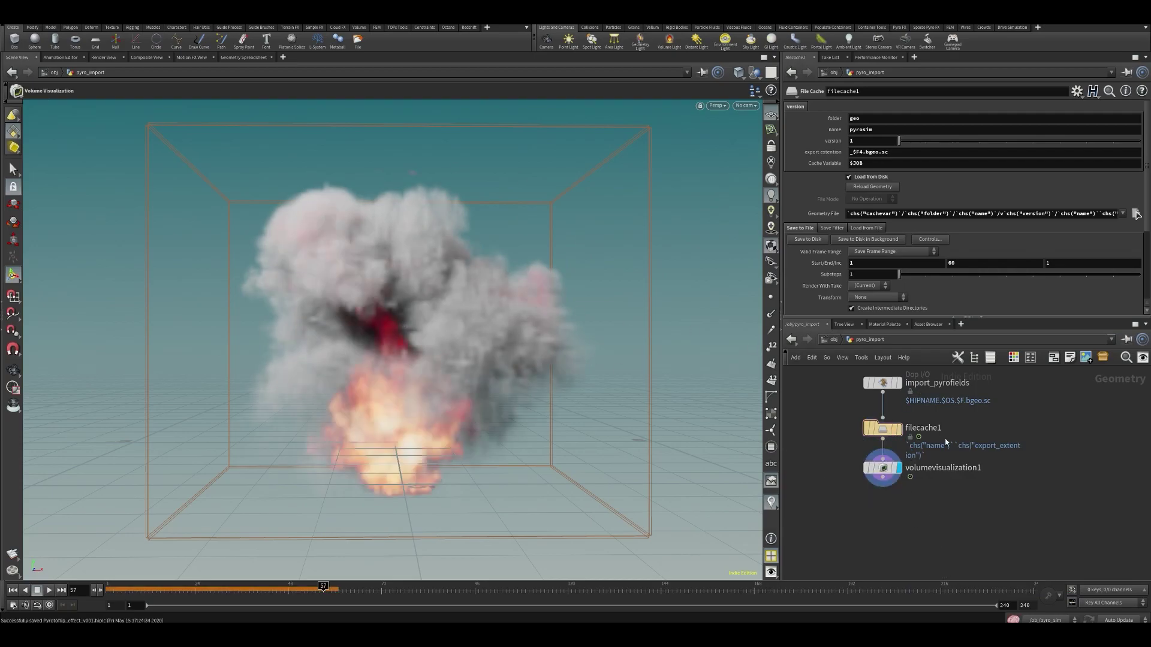
pyautogui.moveTo(953, 425); pyautogui.dragTo(949, 442, button='middle')
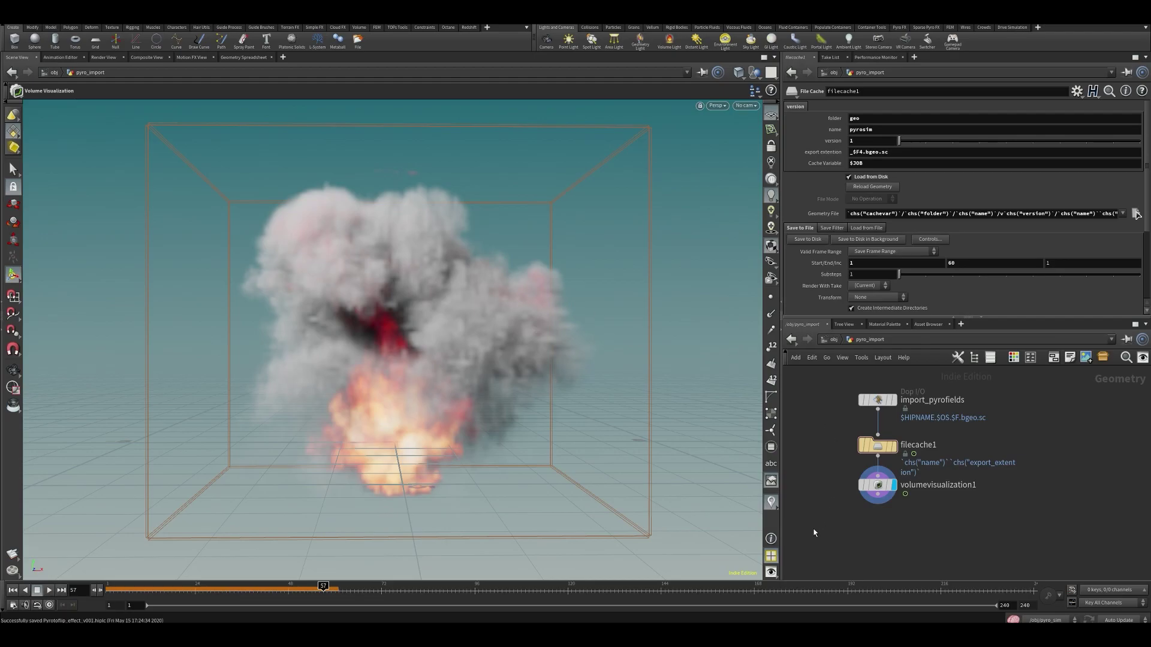
# Add a Volume Compress node, feed it from the file cache's output and display its result
pyautogui.moveTo(814, 532); pyautogui.dragTo(848, 511, button='middle')
pyautogui.press('Tab')
pyautogui.write('compress')
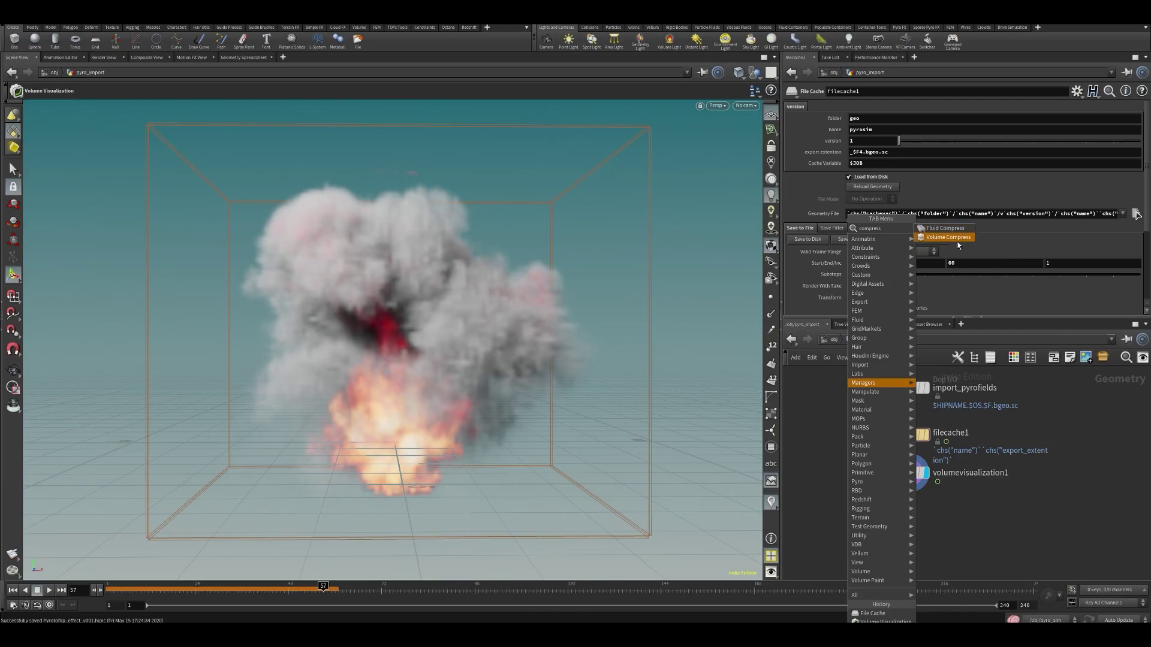
pyautogui.click(957, 240)
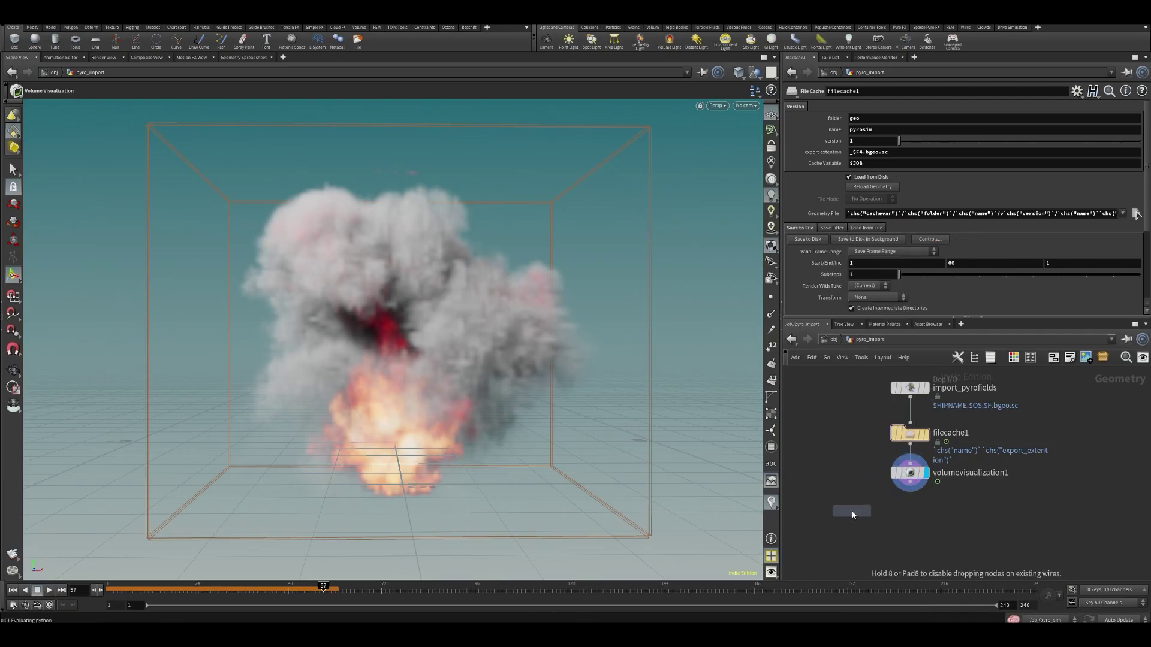
pyautogui.click(851, 511)
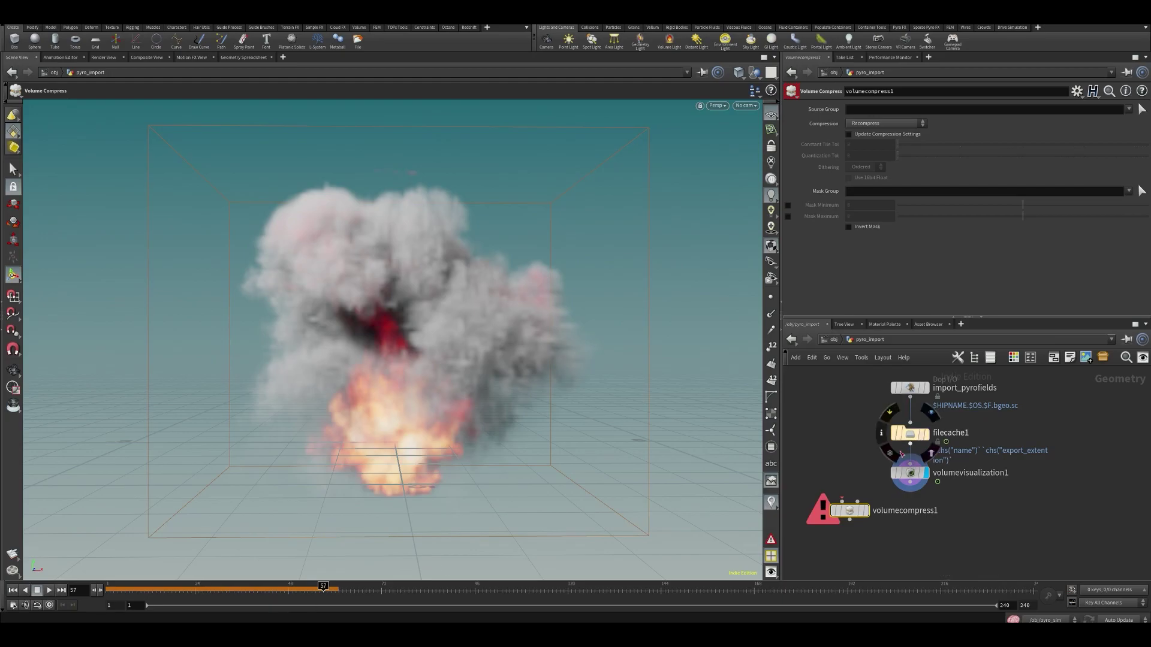
pyautogui.moveTo(910, 444); pyautogui.dragTo(842, 501)
pyautogui.click(871, 492)
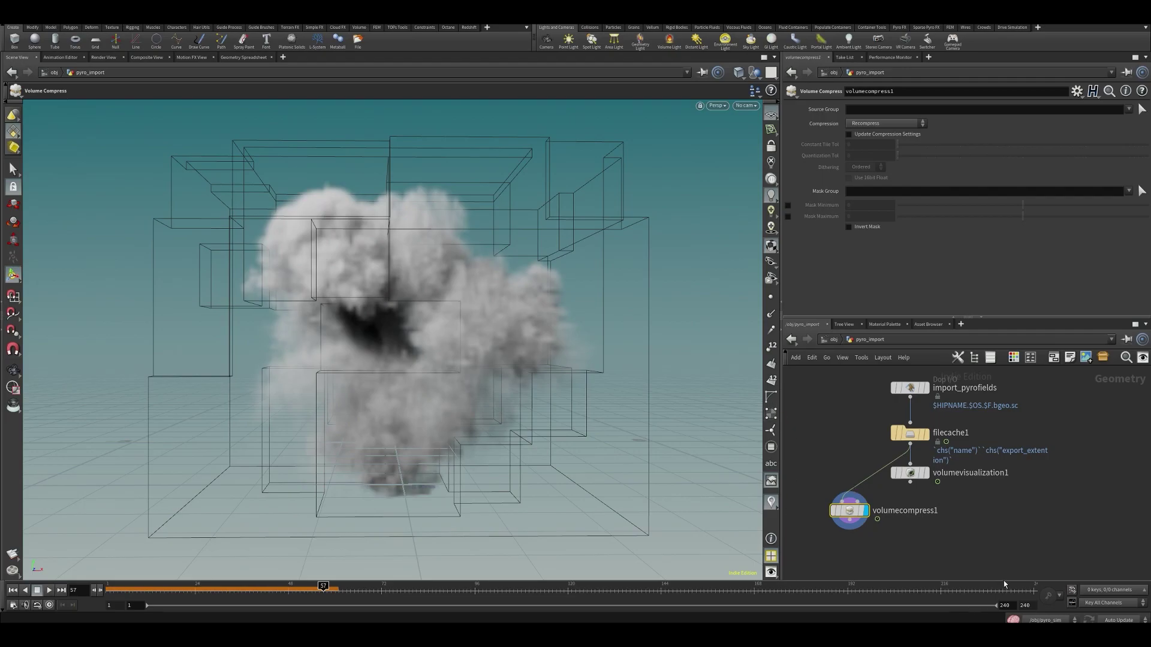
# Check the Volume Compress node's information, keep Compression on Recompress, and enable Update Compression Settings and Use 16bit Float
pyautogui.middleClick(851, 513)
pyautogui.middleClick(851, 509)
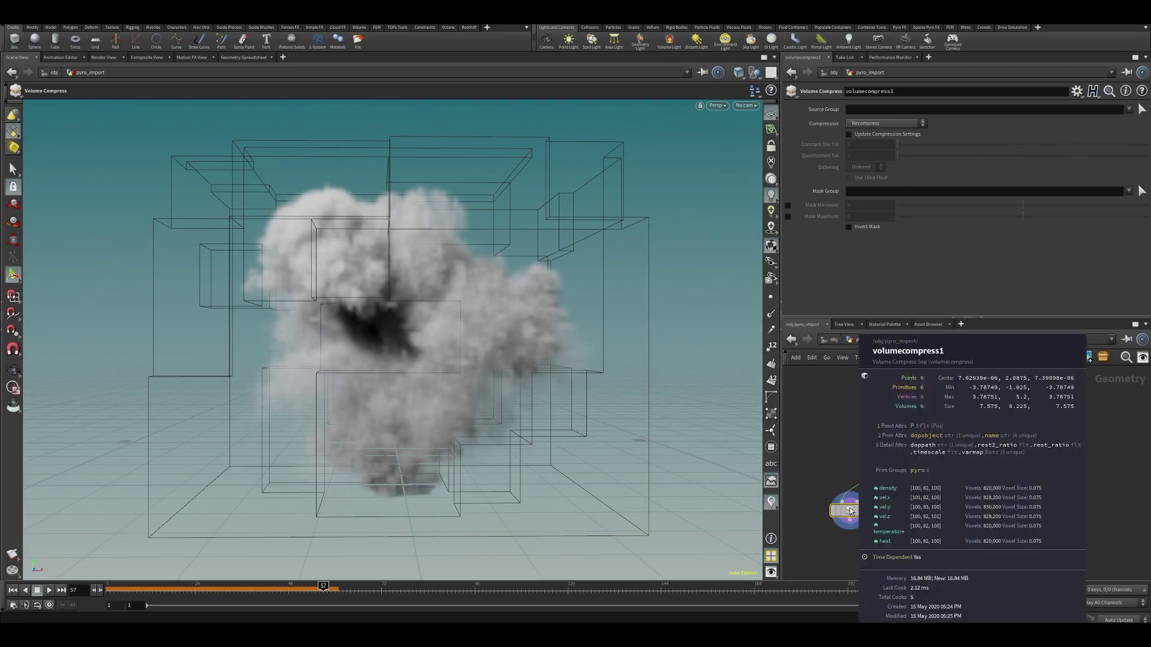
pyautogui.click(885, 124)
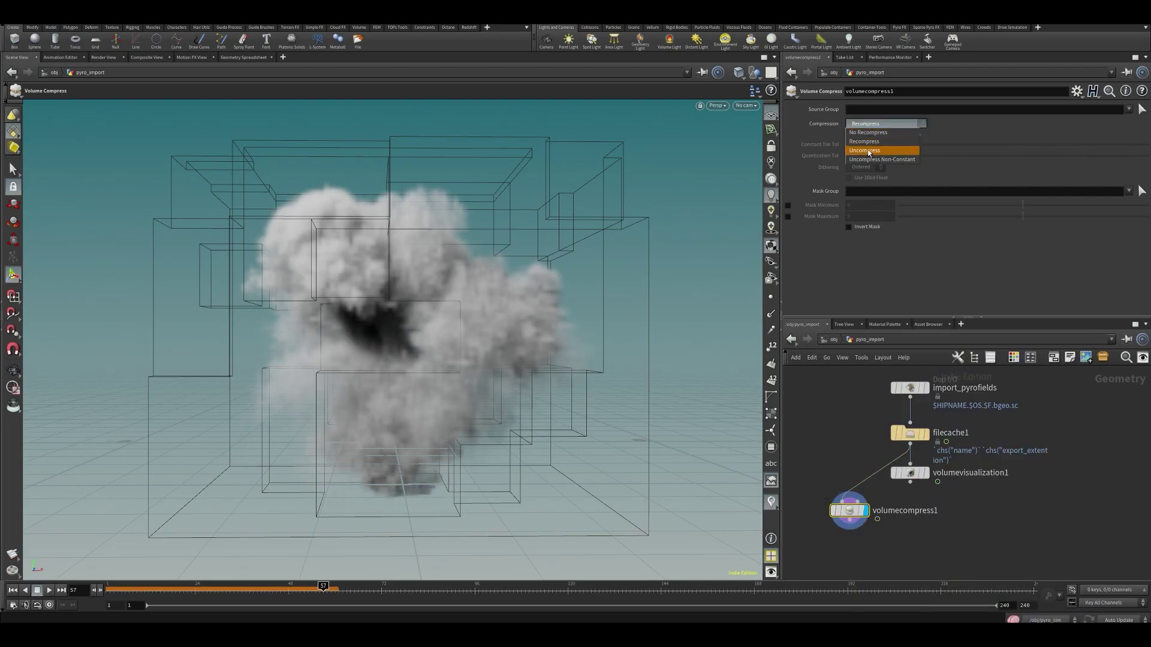
pyautogui.click(854, 142)
pyautogui.click(881, 137)
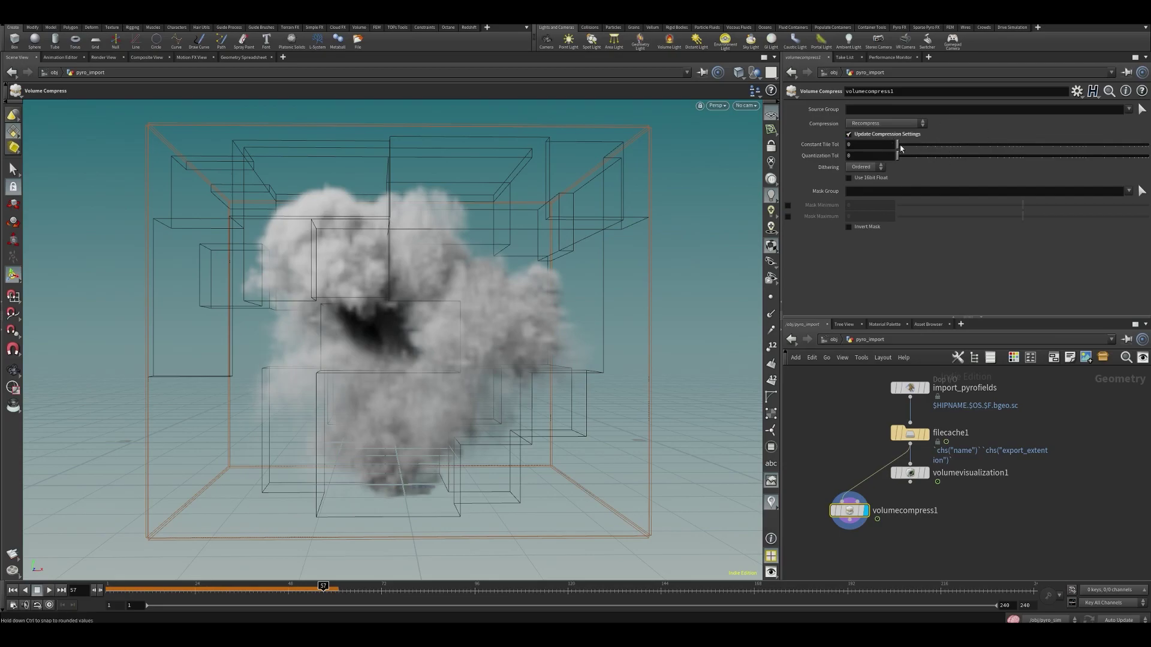
pyautogui.click(851, 179)
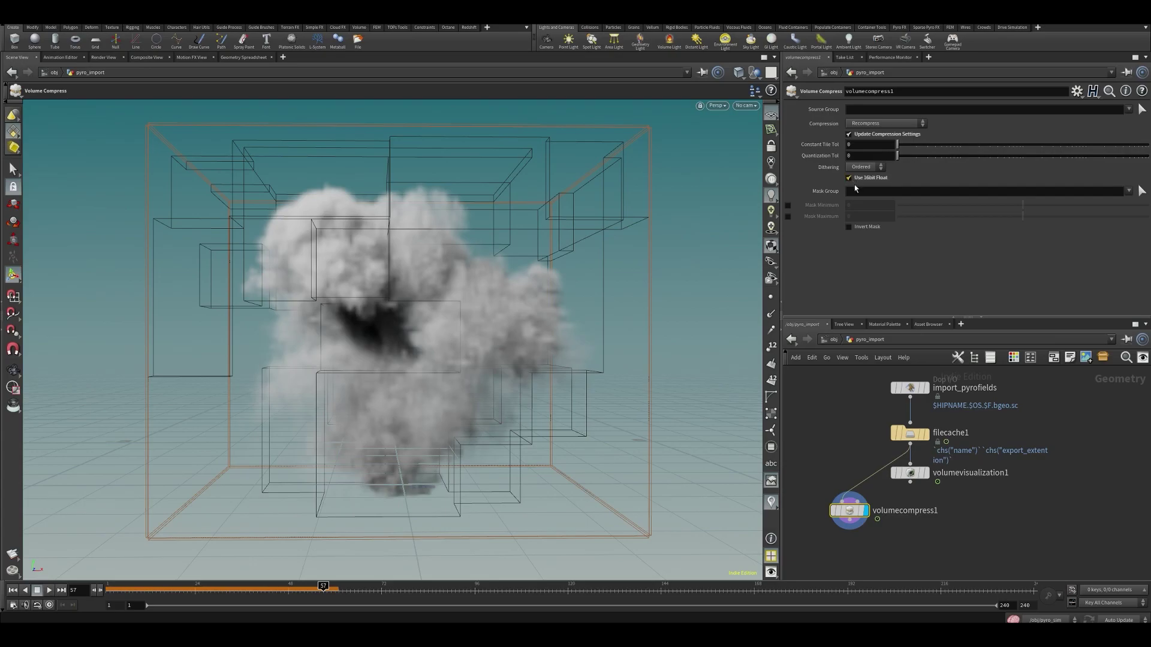
# Compare the memory use in the node information of the Volume Compress and file cache nodes
pyautogui.middleClick(840, 515)
pyautogui.middleClick(903, 433)
pyautogui.middleClick(858, 510)
pyautogui.middleClick(910, 433)
pyautogui.moveTo(848, 519)
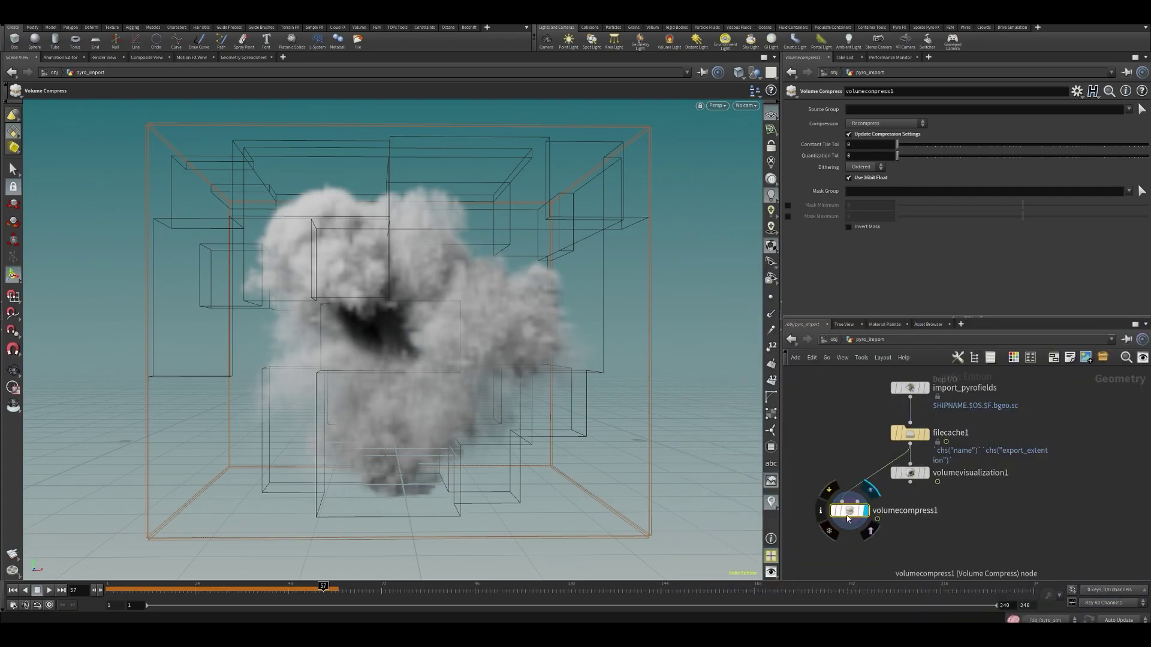
# Place the volume visualization after Volume Compress, display it, and toggle the compression's bypass to compare the explosion
pyautogui.moveTo(905, 471); pyautogui.dragTo(863, 540)
pyautogui.click(885, 531)
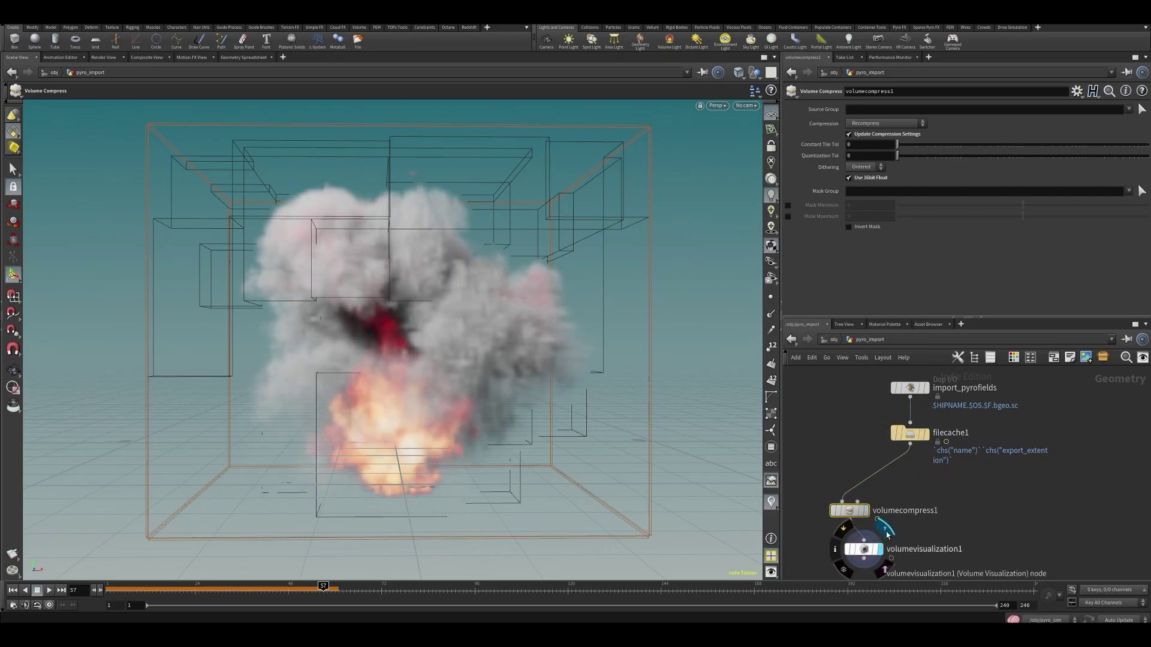
pyautogui.moveTo(851, 509)
pyautogui.click(833, 489)
pyautogui.click(833, 490)
pyautogui.click(834, 490)
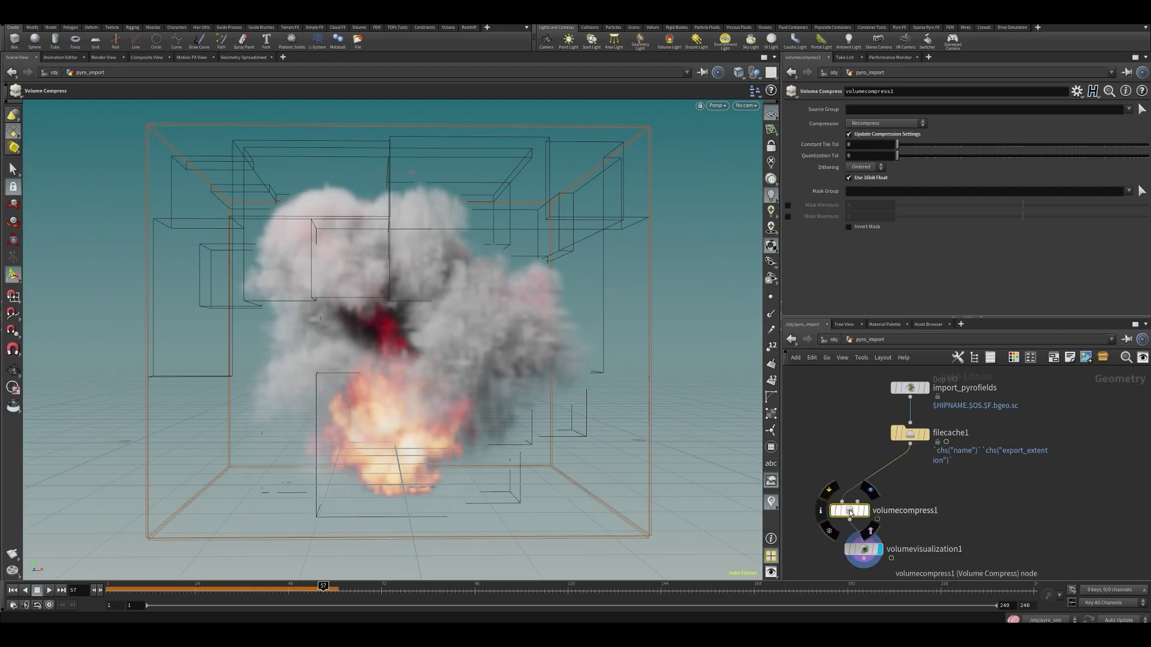
pyautogui.moveTo(850, 509); pyautogui.dragTo(863, 501)
# Display the uncompressed file cache and compare its smoke with the Volume Compress result
pyautogui.click(924, 434)
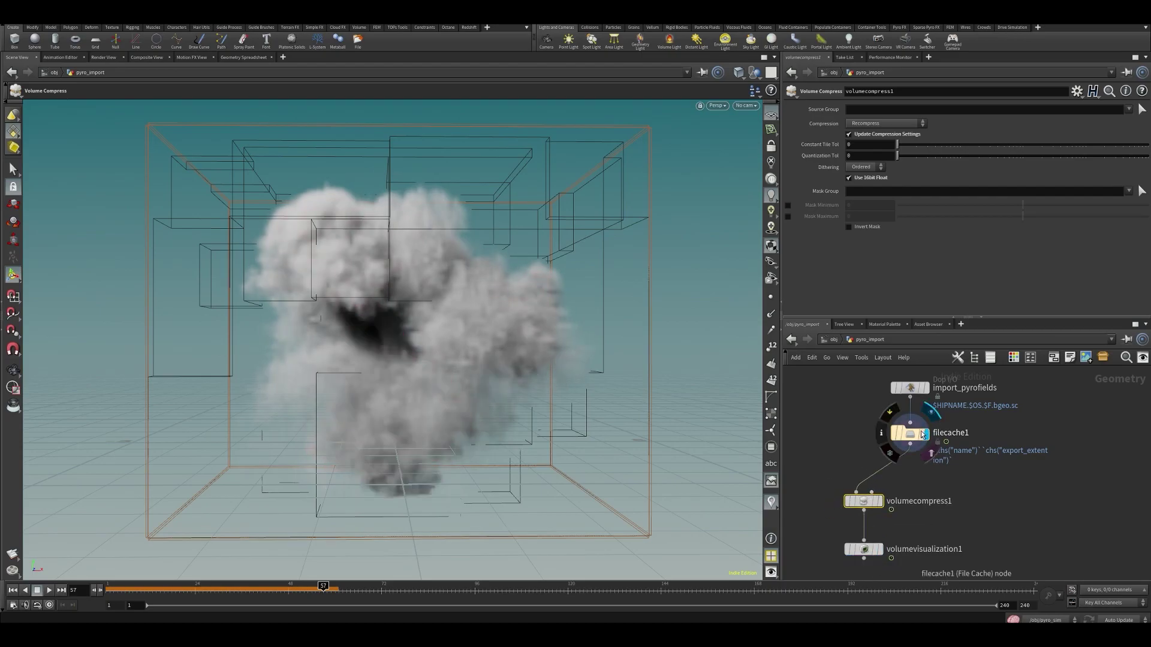
pyautogui.click(914, 434)
pyautogui.click(861, 501)
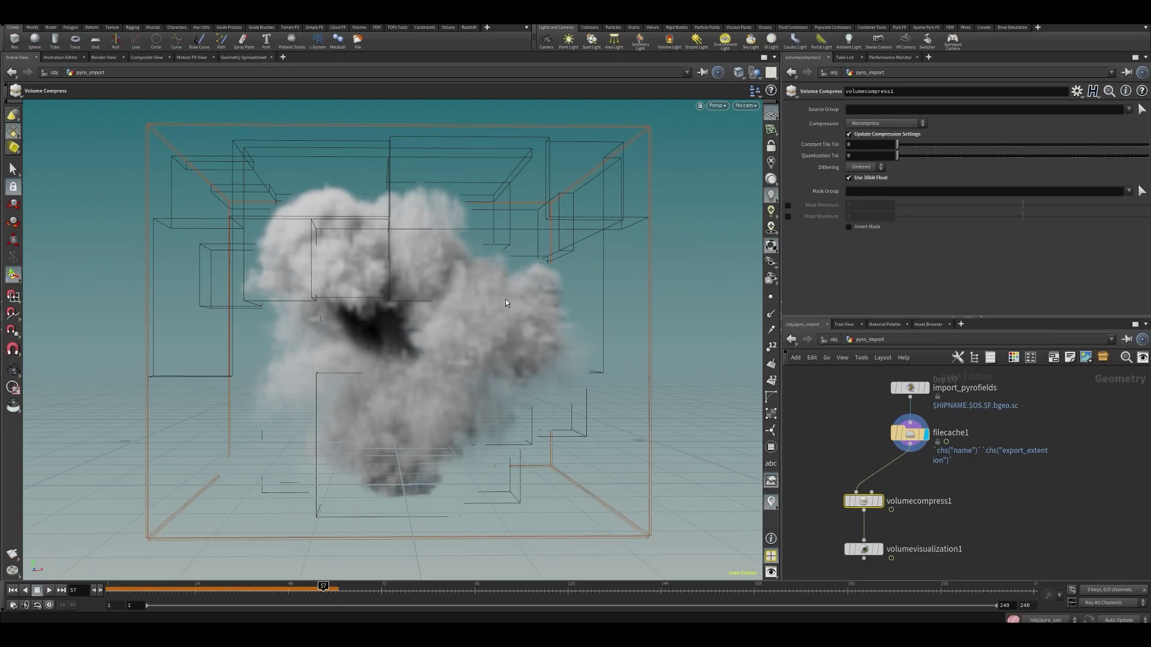
pyautogui.click(849, 466)
pyautogui.moveTo(849, 466); pyautogui.dragTo(839, 446, button='middle')
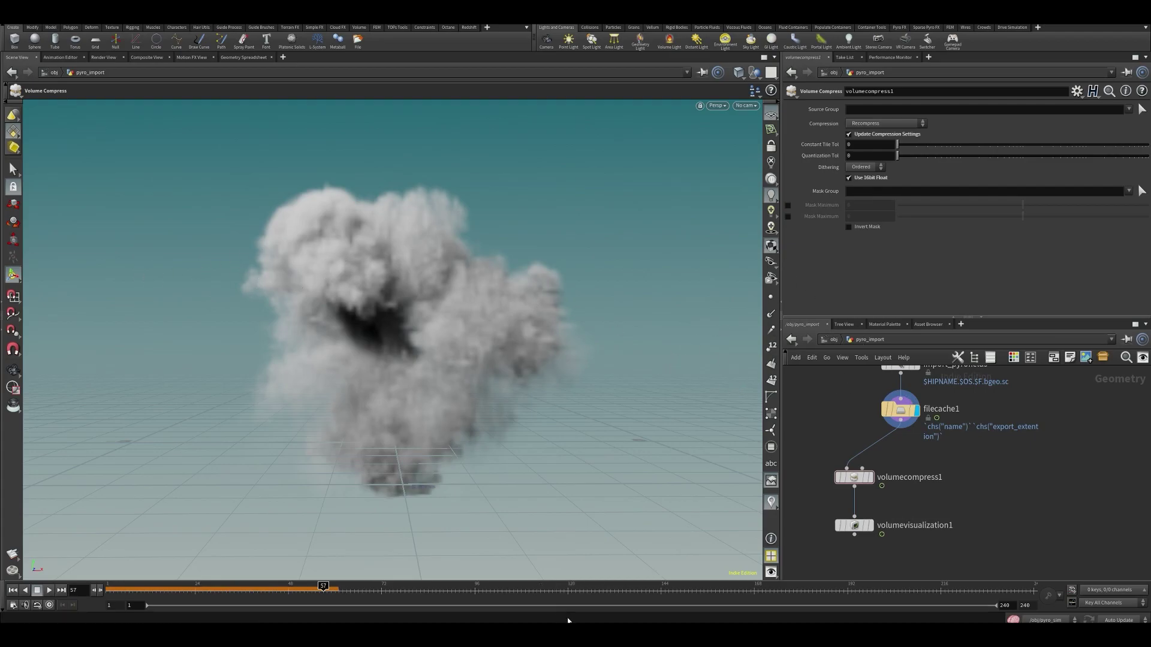
# Add a Grid node beside the pyro chain and display it in the viewport
pyautogui.click(857, 412)
pyautogui.press('Tab')
pyautogui.write('g')
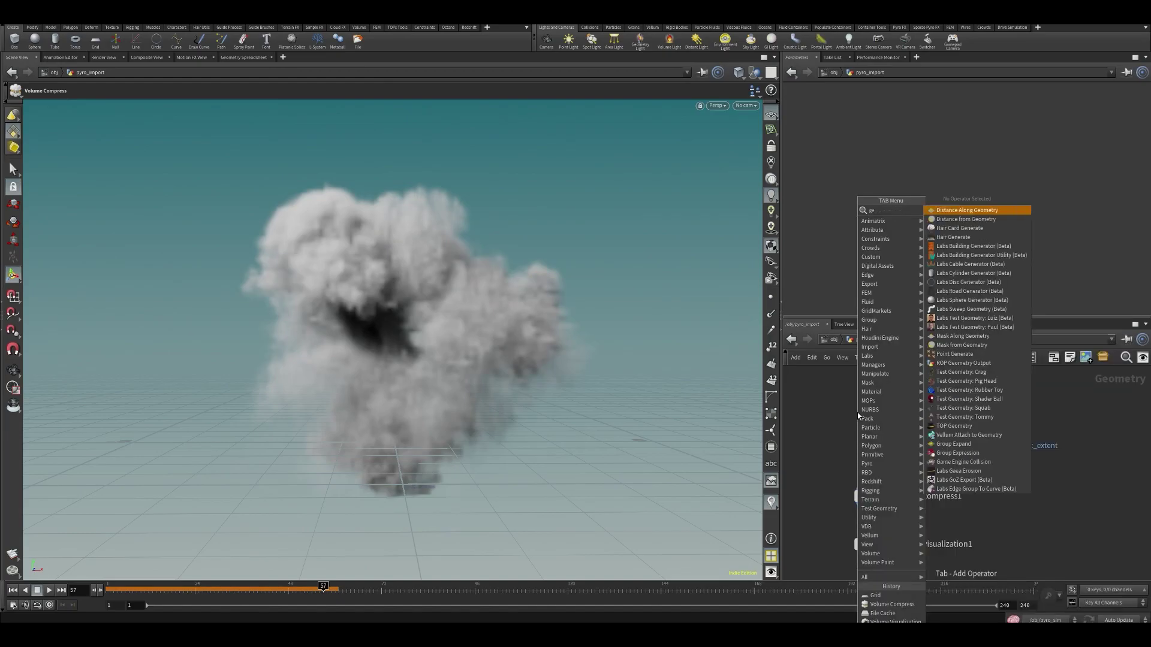
pyautogui.write('rid')
pyautogui.press('Return')
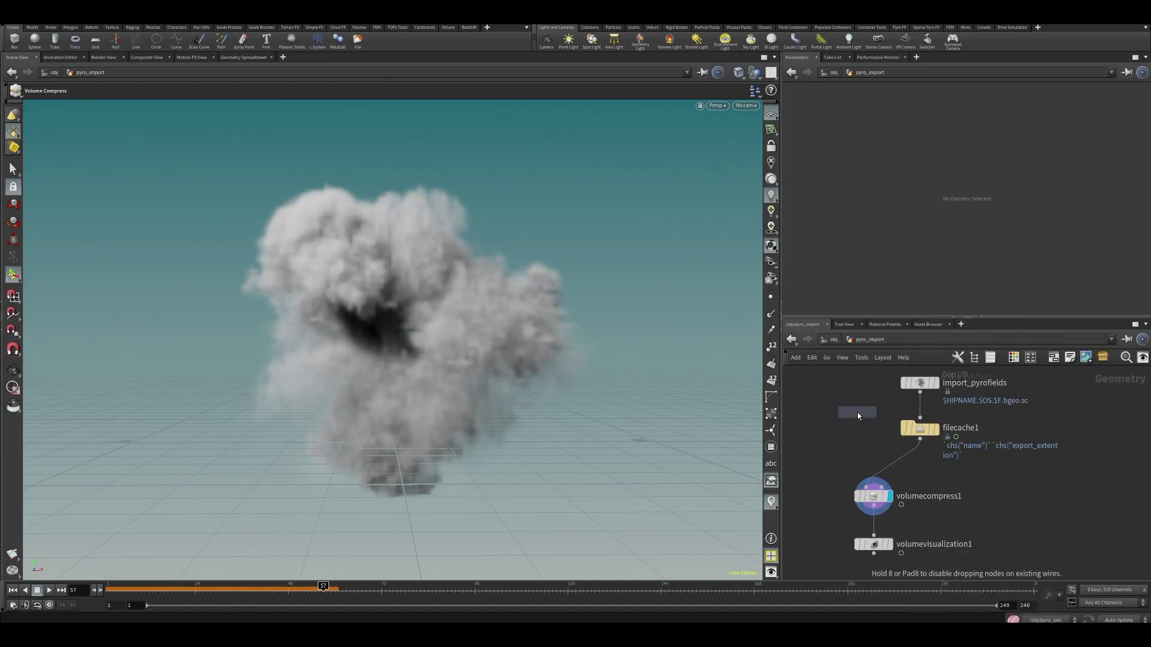
pyautogui.click(857, 412)
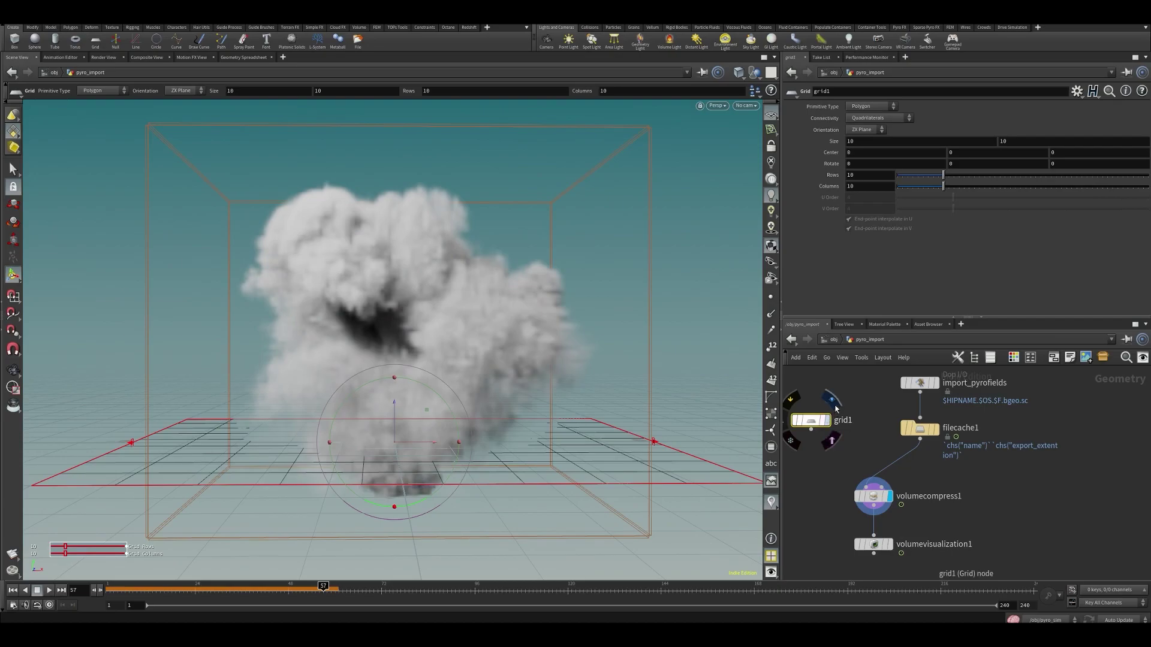
pyautogui.click(827, 421)
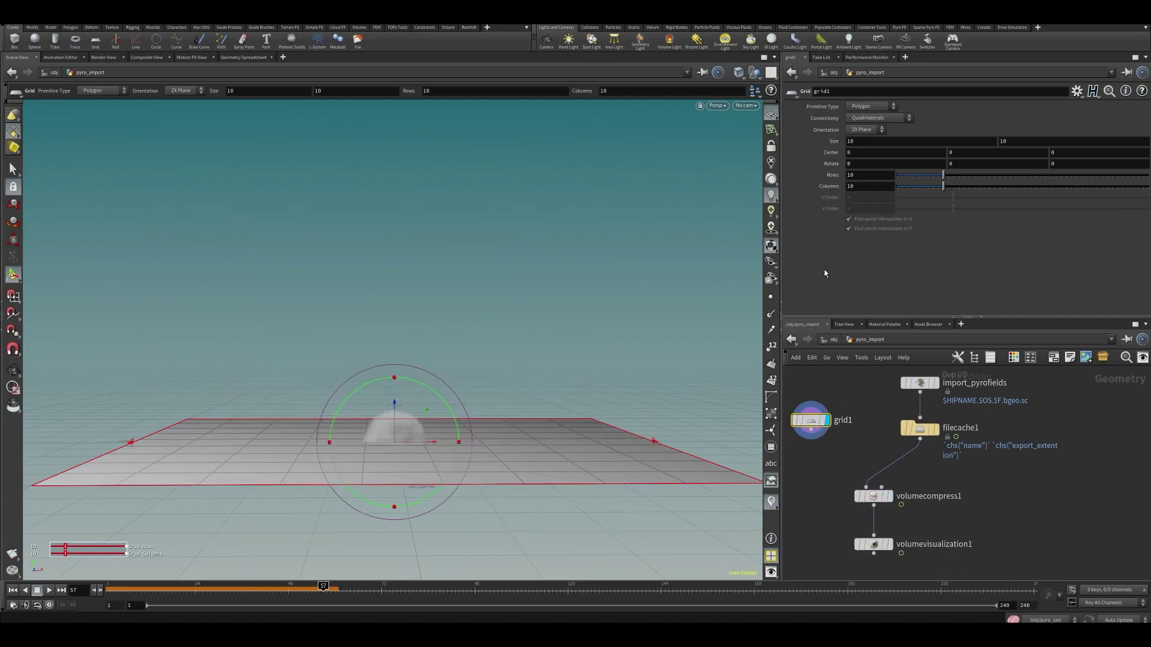
# Examine the grid's point positions in the Geometry Spreadsheet at full precision with widened columns, and return to the scene view
pyautogui.click(243, 57)
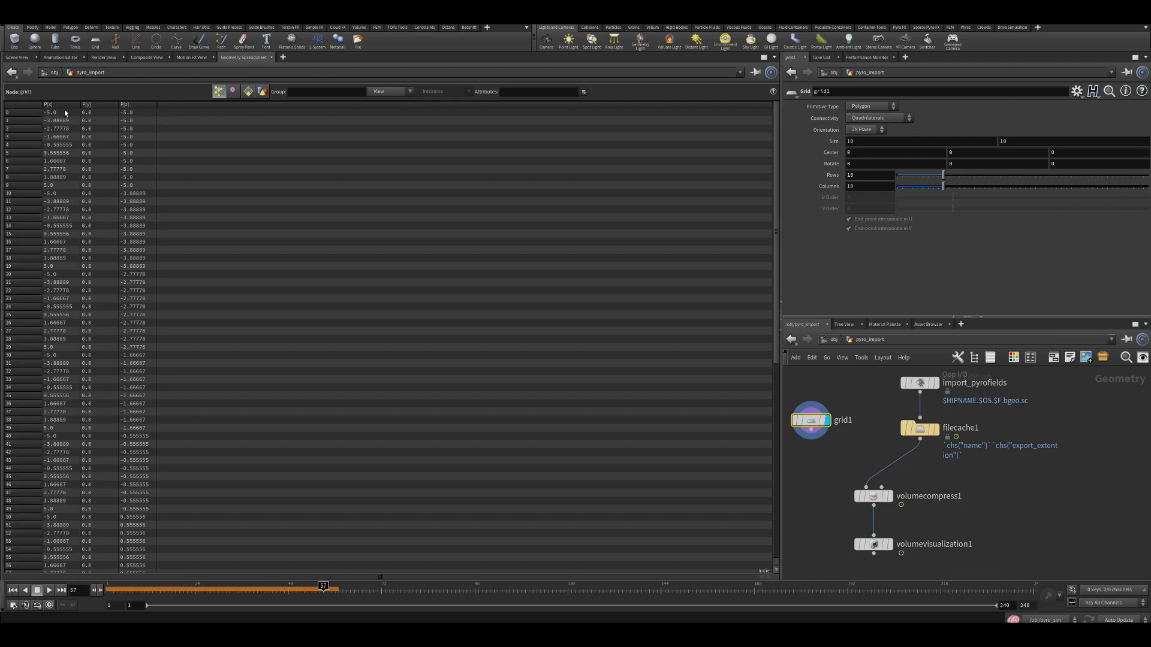
pyautogui.moveTo(80, 105); pyautogui.dragTo(117, 106)
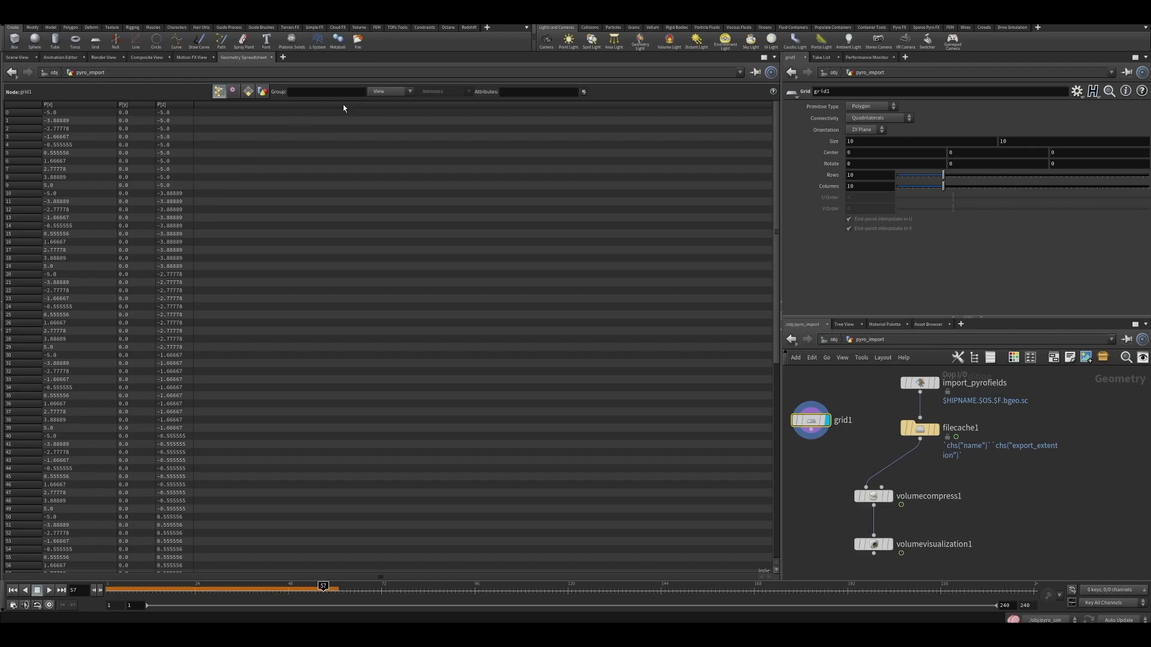
pyautogui.click(380, 96)
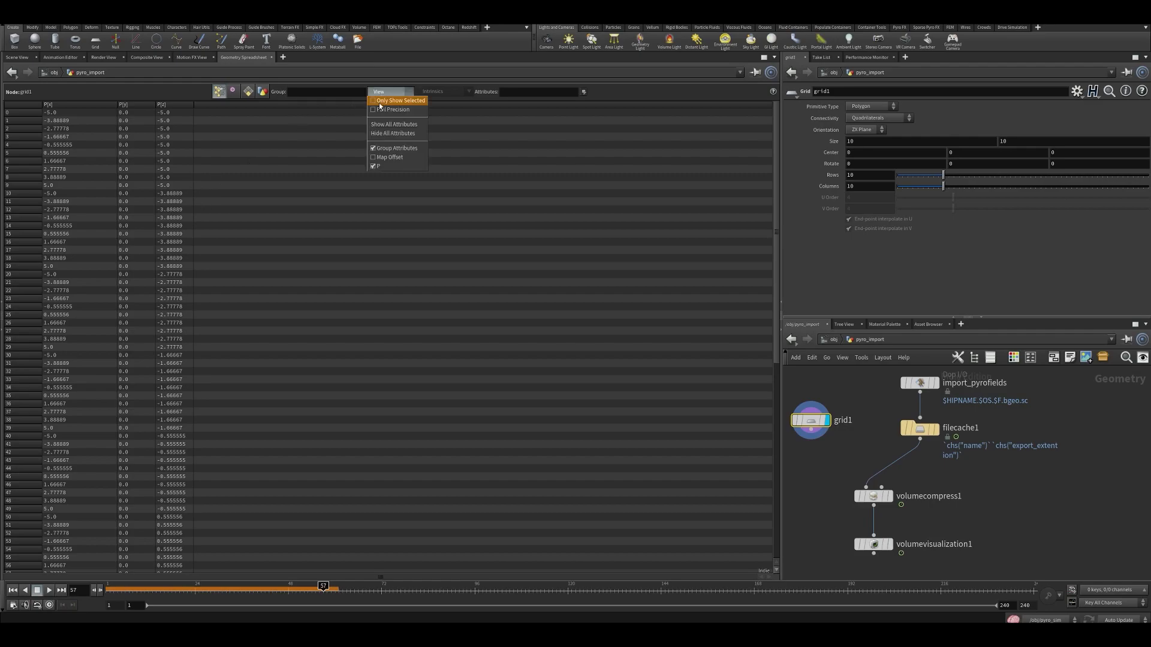
pyautogui.click(379, 110)
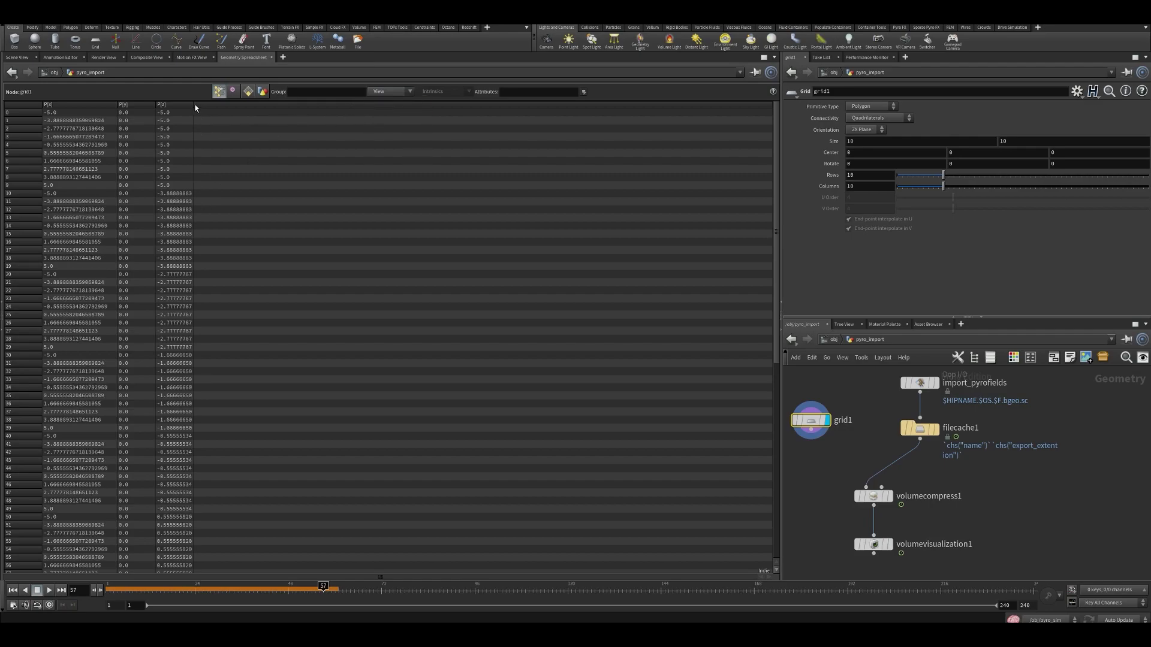
pyautogui.moveTo(194, 107); pyautogui.dragTo(273, 106)
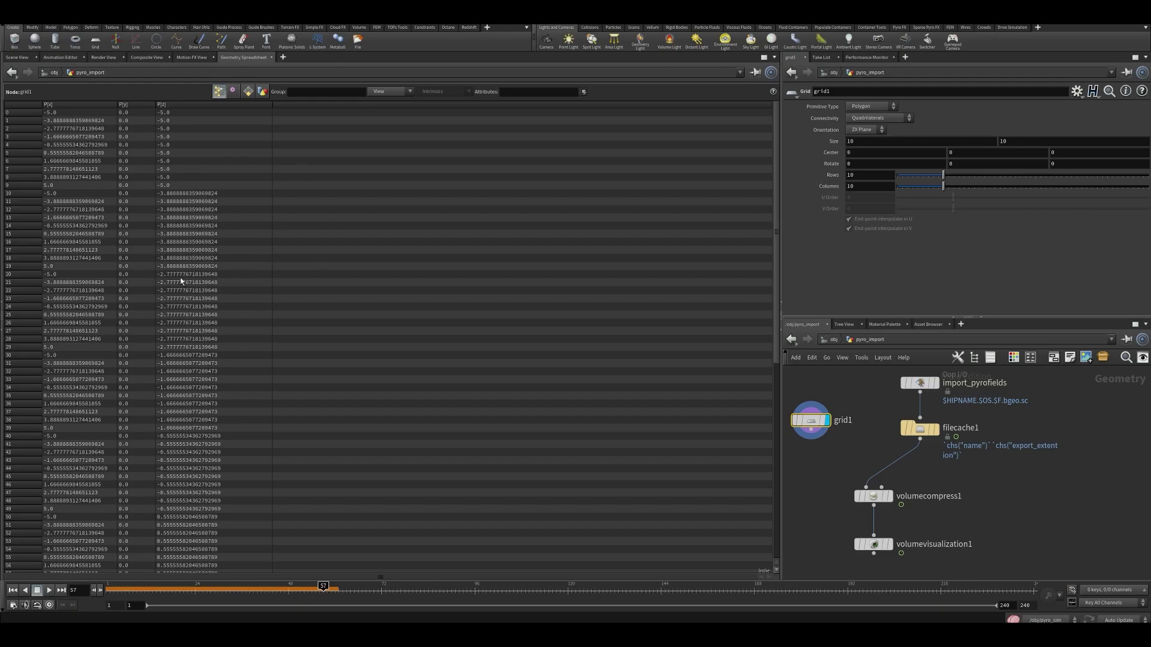
pyautogui.click(17, 57)
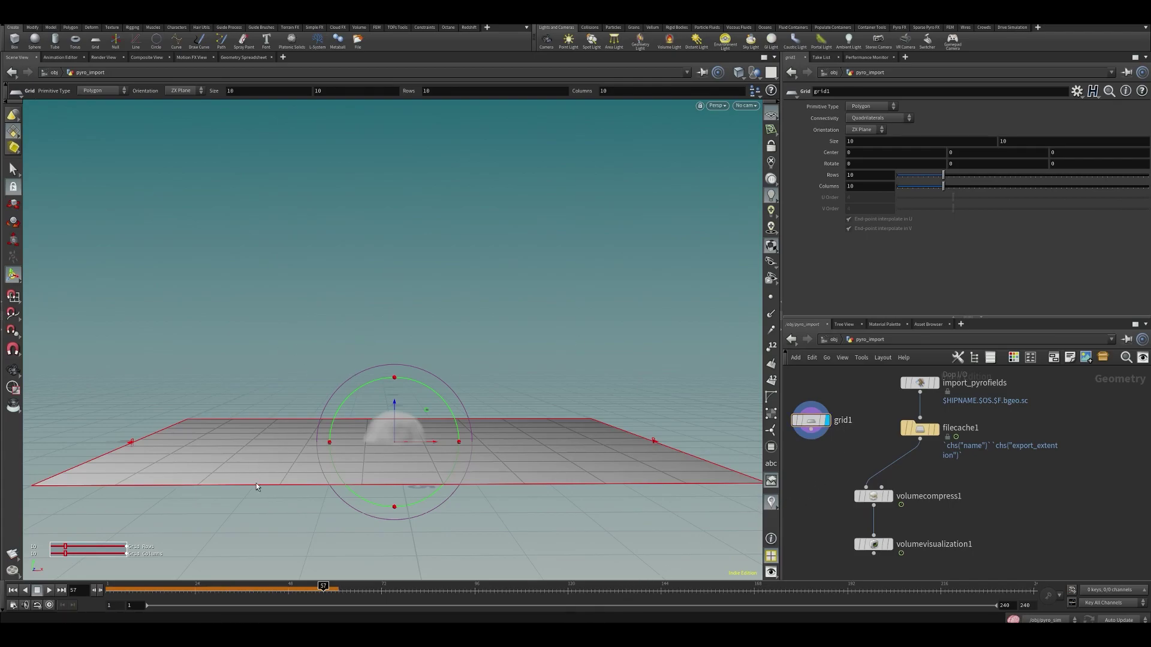
# Switch to the browser to view the 8-bit and 24-bit gradient banding image, and recheck the grid's point positions in Houdini
pyautogui.hotkey('alt', 'Tab')
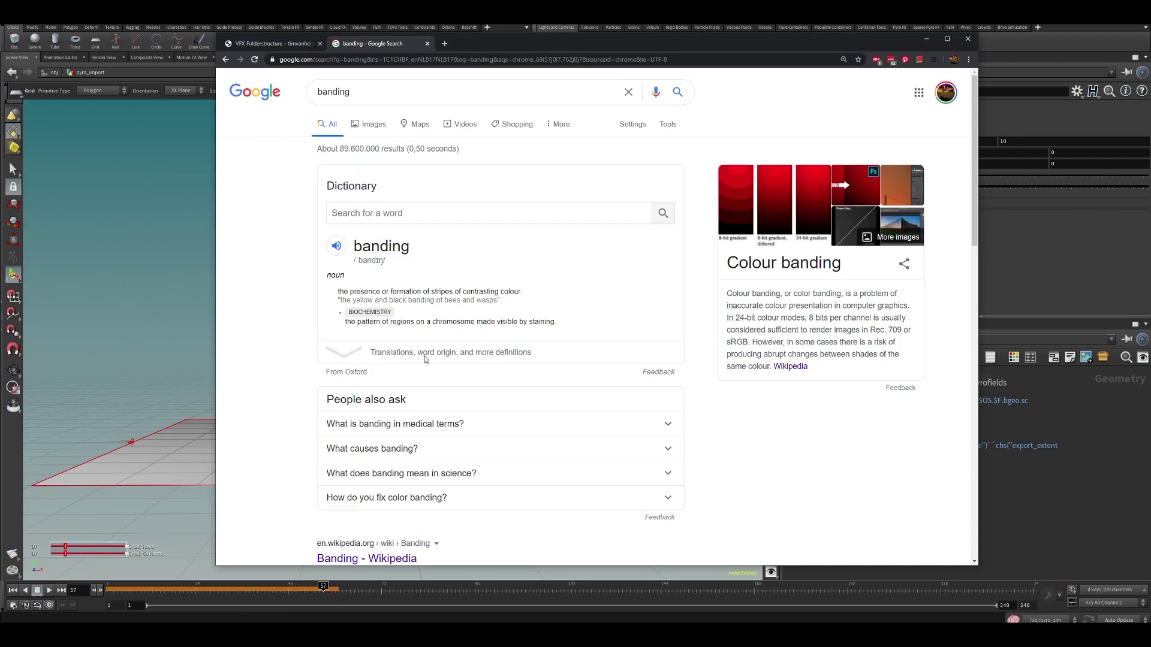
pyautogui.click(734, 201)
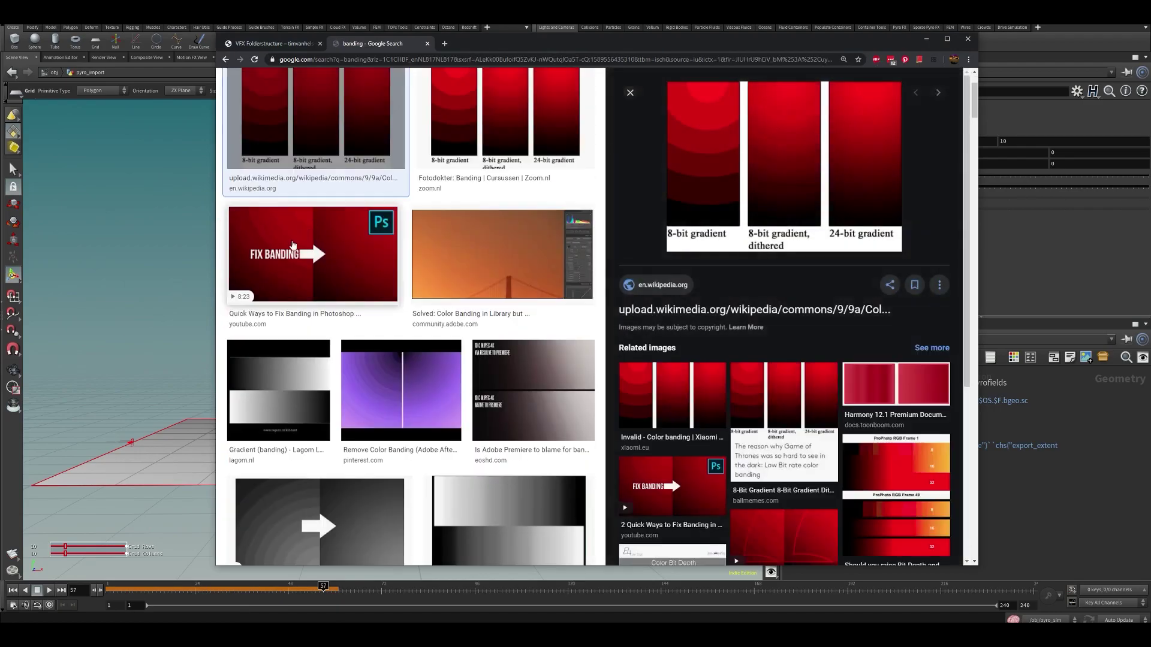
pyautogui.scroll(2, 702, 207)
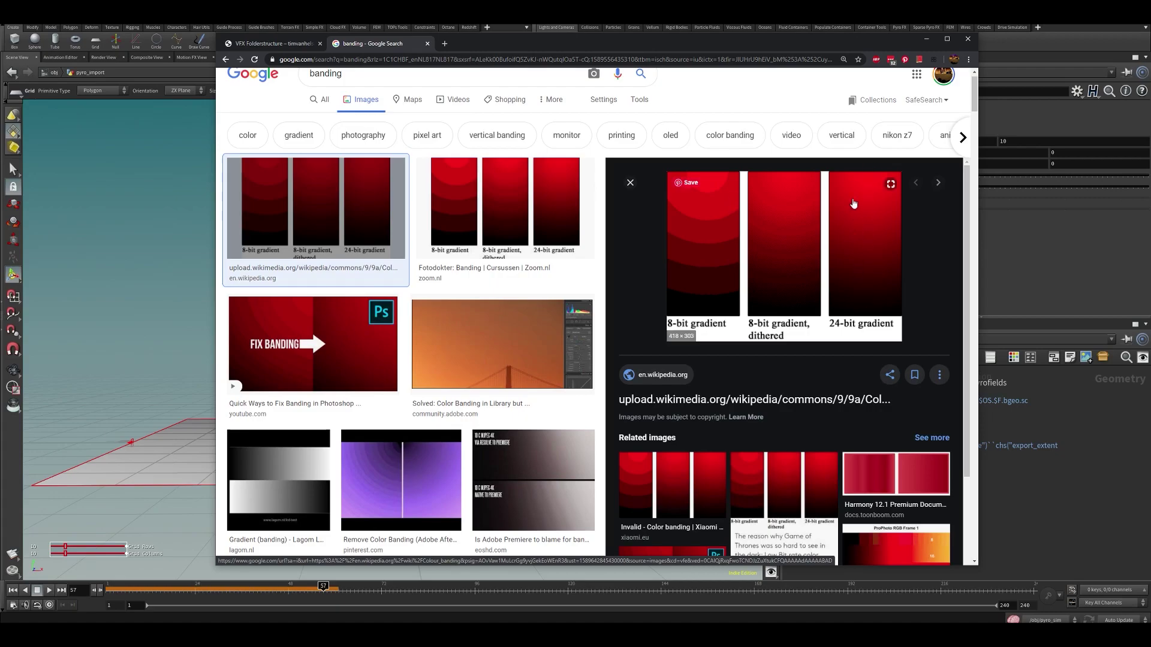
pyautogui.click(1089, 479)
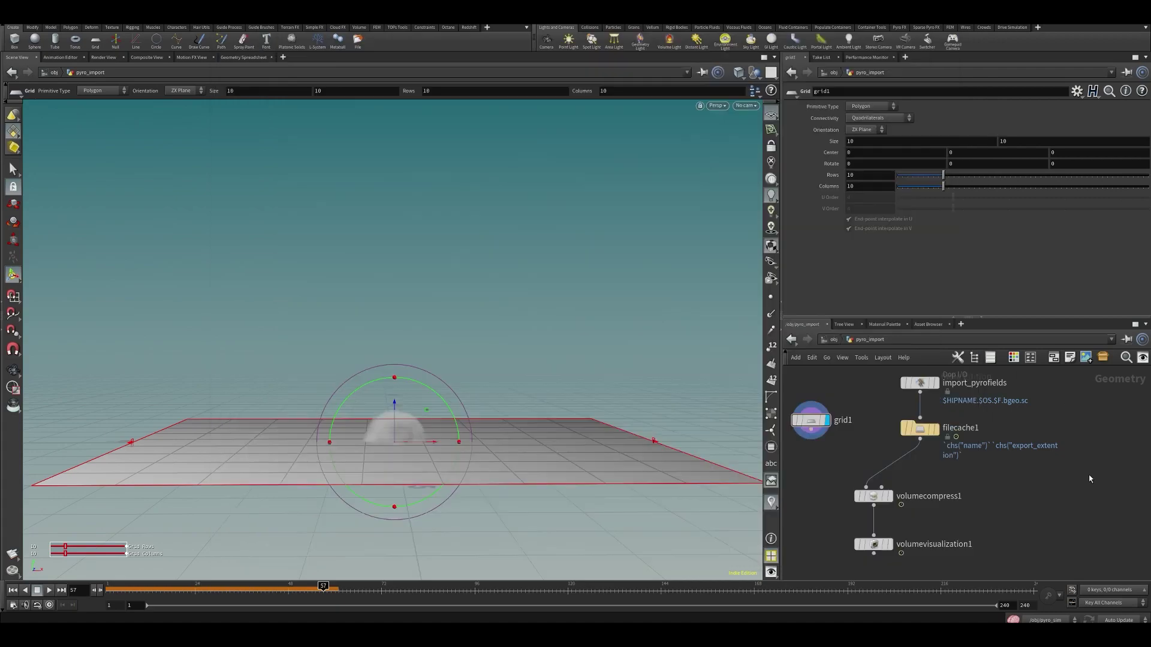
pyautogui.click(242, 58)
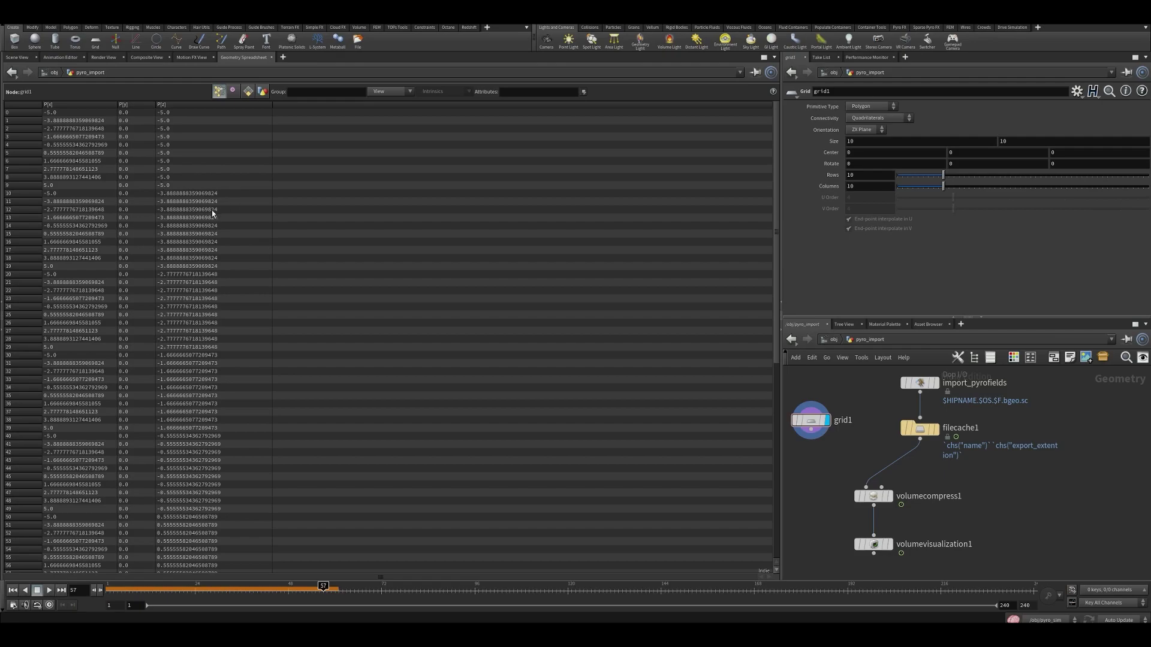
pyautogui.click(16, 57)
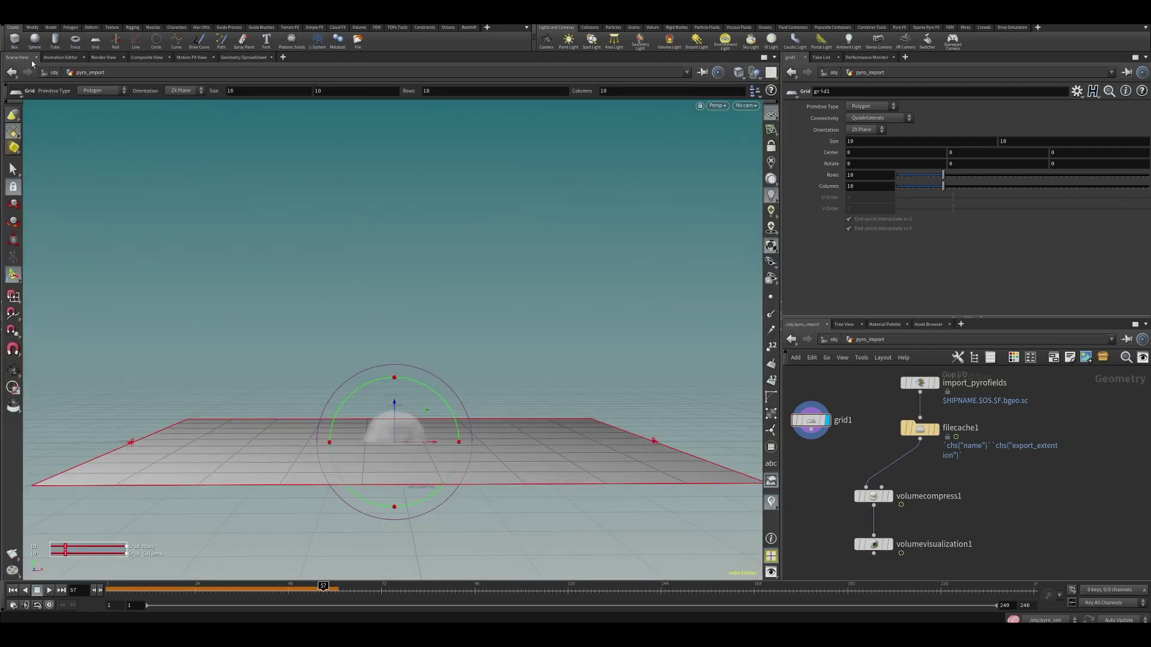
# Delete the Grid node and check the node info of the displayed Volume Compress node
pyautogui.press('Delete')
pyautogui.moveTo(827, 480); pyautogui.dragTo(813, 444, button='middle')
pyautogui.click(862, 462)
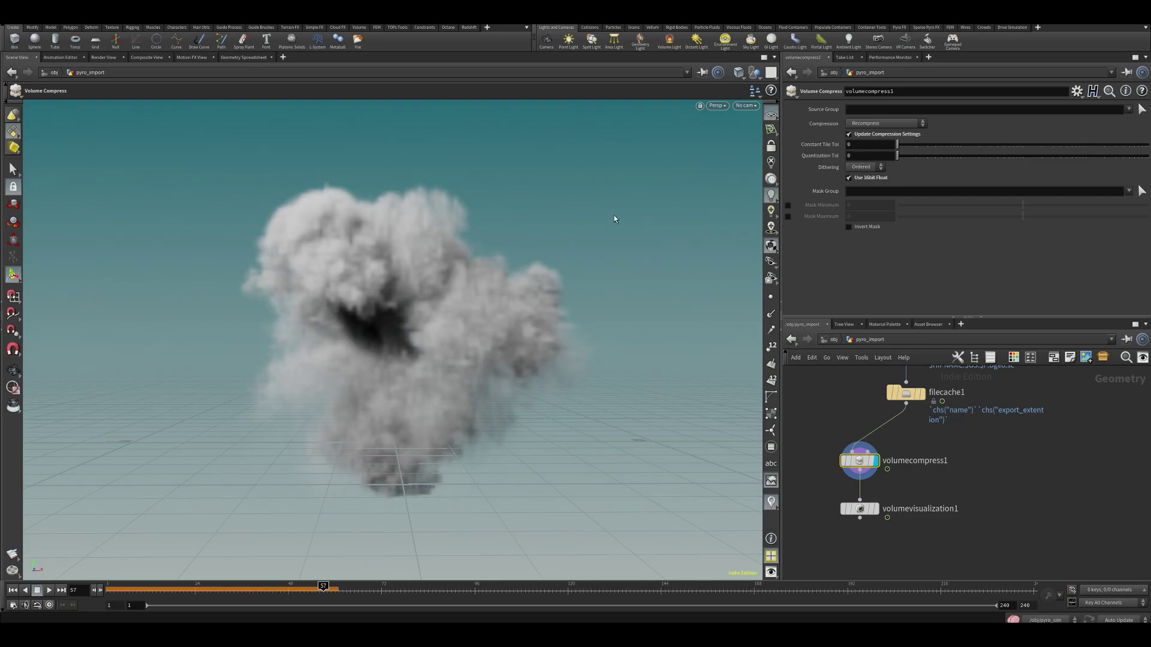
pyautogui.click(771, 117)
pyautogui.click(771, 118)
pyautogui.moveTo(865, 465)
pyautogui.moveTo(865, 464); pyautogui.dragTo(860, 457)
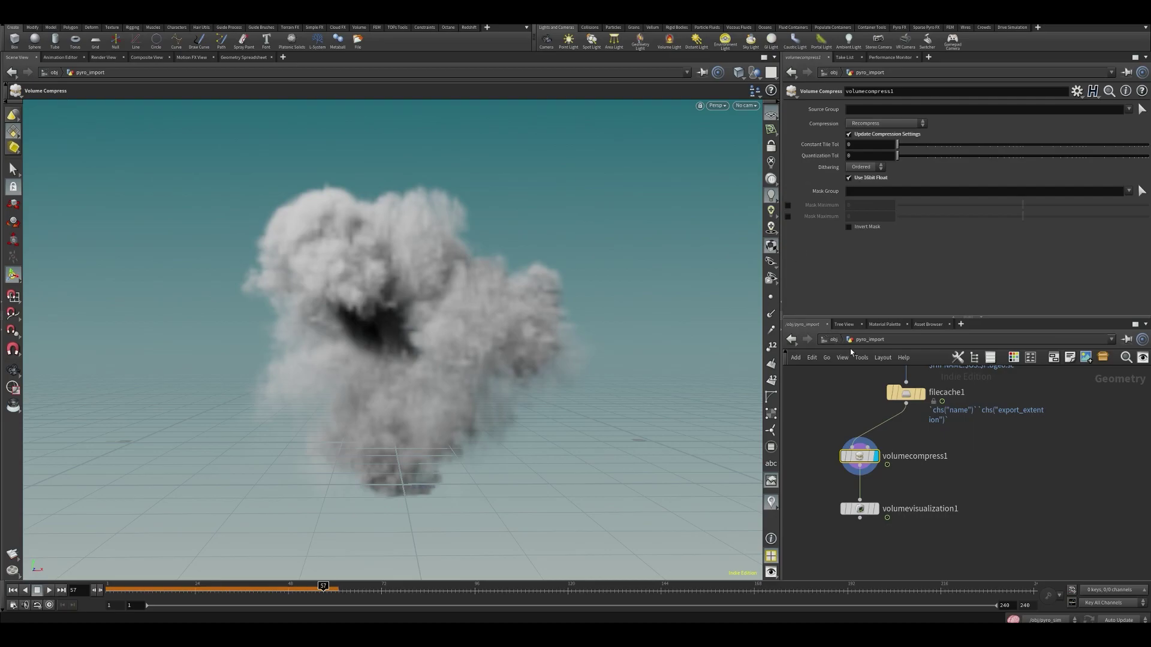
pyautogui.moveTo(854, 436); pyautogui.dragTo(850, 396, button='middle')
pyautogui.middleClick(857, 423)
pyautogui.moveTo(917, 477); pyautogui.dragTo(914, 510, button='middle')
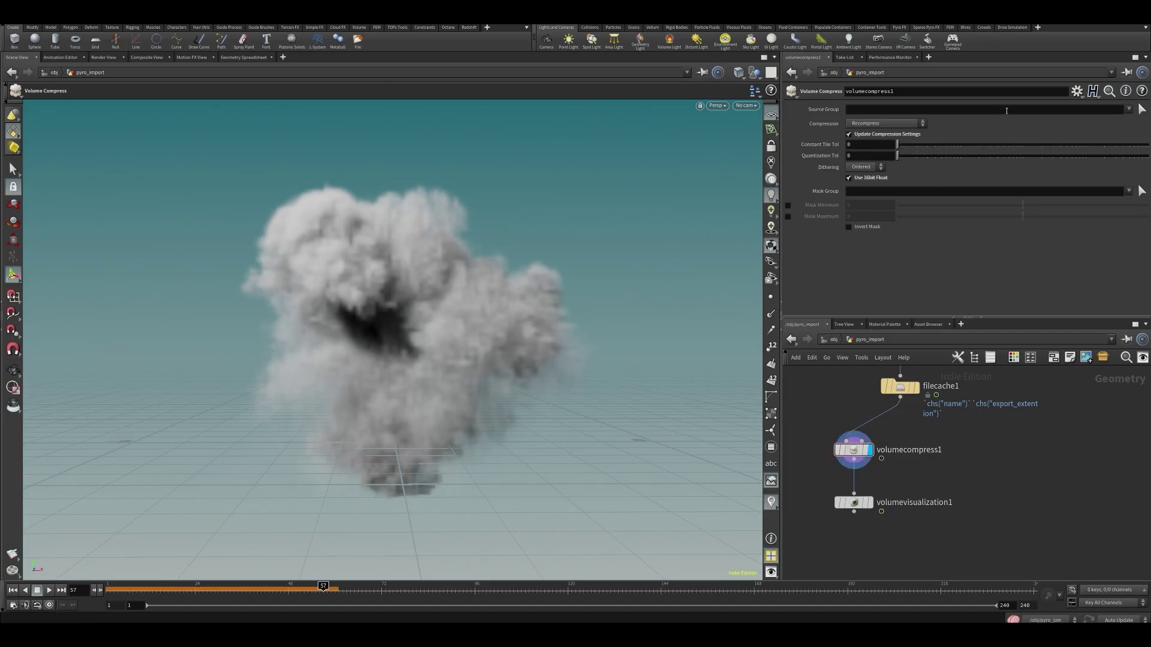
# Limit the Volume Compress source group to density, heat and temperature, and recheck the node's memory use
pyautogui.click(1129, 109)
pyautogui.click(1106, 136)
pyautogui.click(1129, 110)
pyautogui.click(1102, 142)
pyautogui.click(1128, 111)
pyautogui.click(1111, 152)
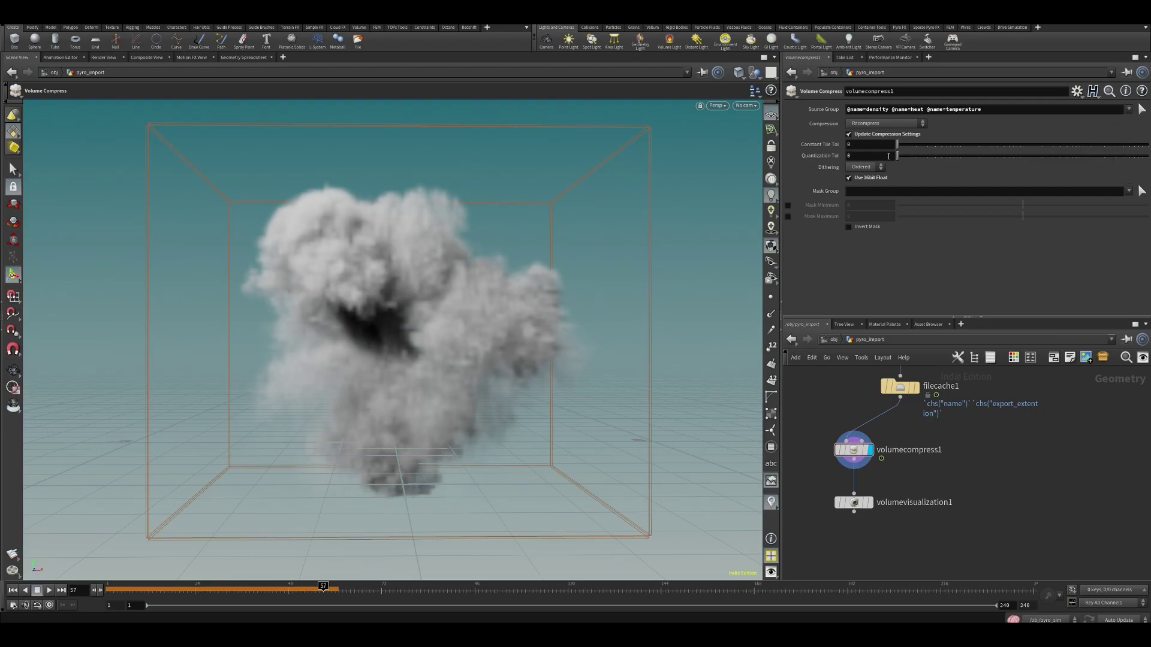
pyautogui.middleClick(854, 454)
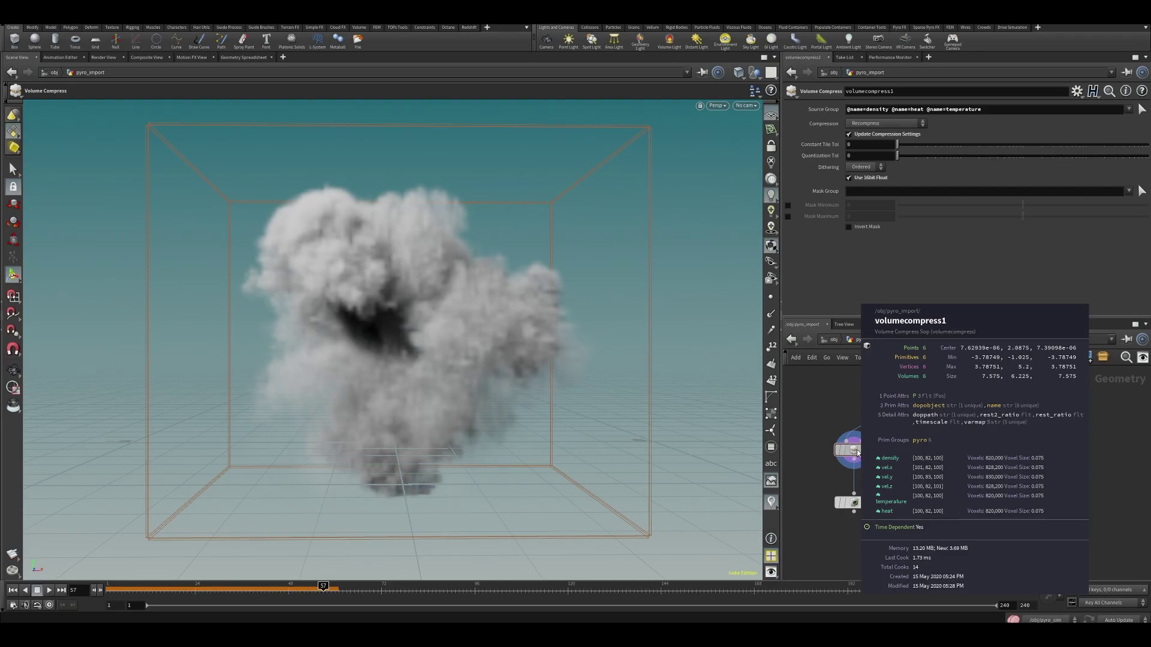
pyautogui.moveTo(897, 475); pyautogui.dragTo(882, 453, button='middle')
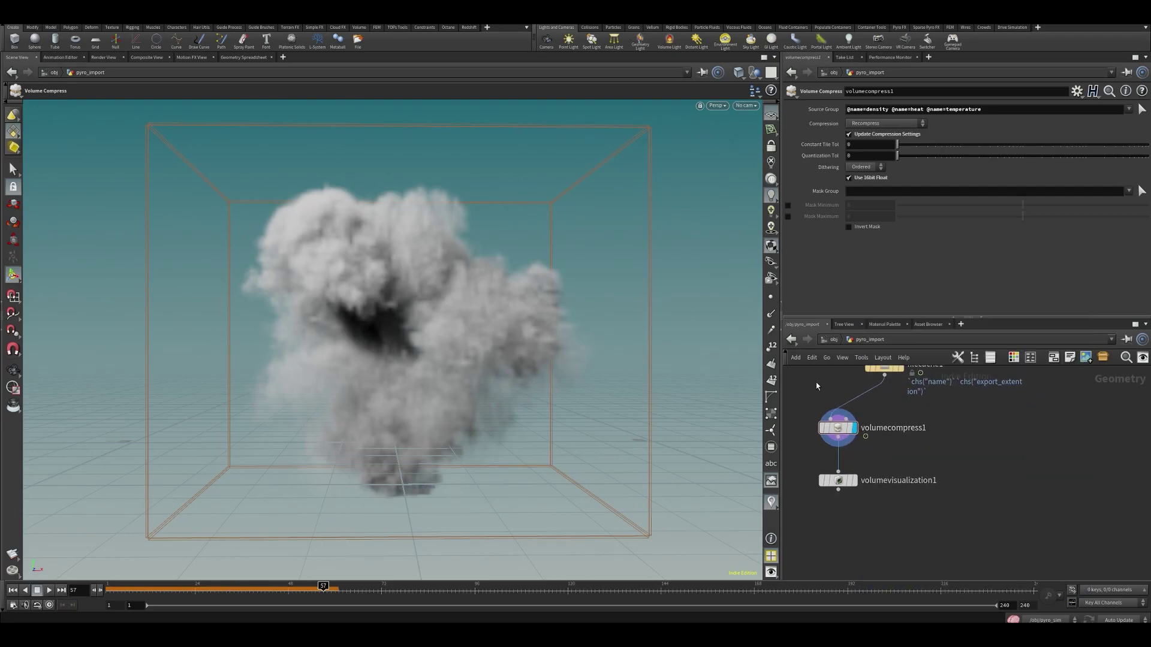
pyautogui.middleClick(851, 457)
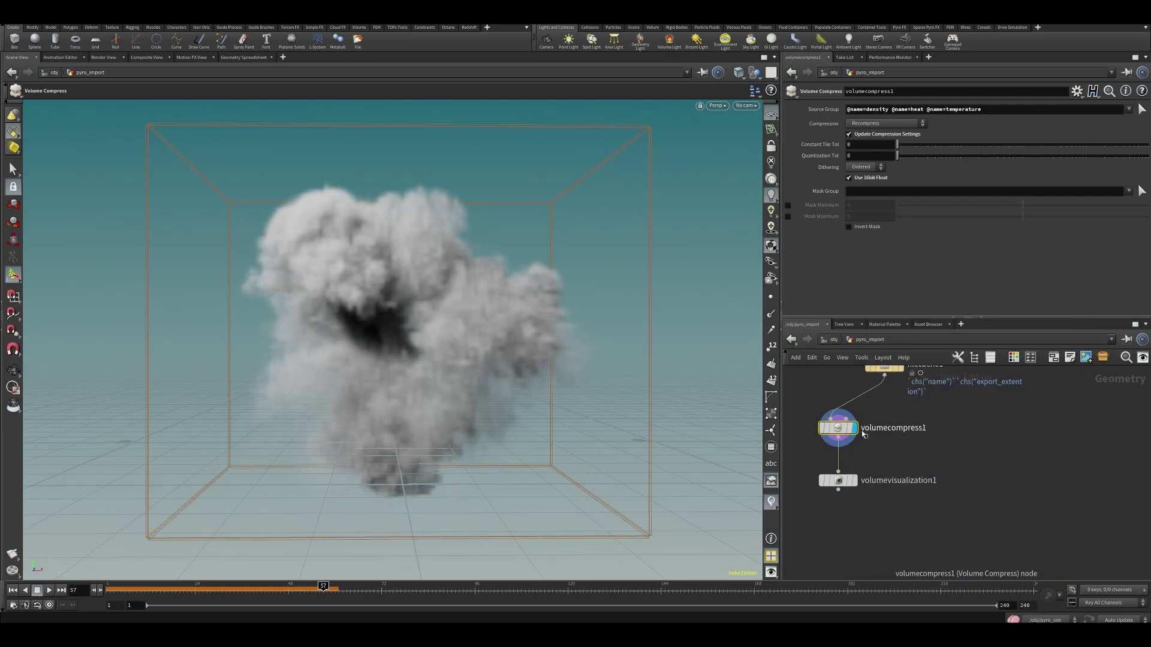
pyautogui.middleClick(845, 429)
# Add a Delete node, branch it directly off the file cache beside Volume Compress, and display it
pyautogui.press('Tab')
pyautogui.write('nu')
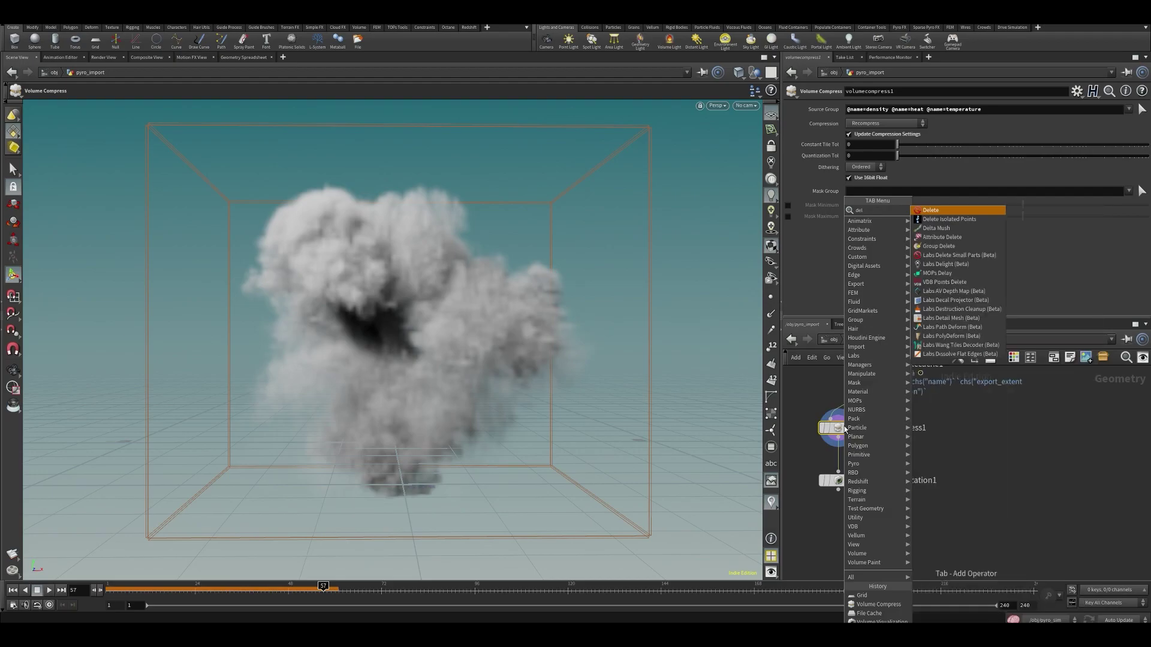
pyautogui.press('Return')
pyautogui.scroll(3, 844, 446)
pyautogui.click(842, 463)
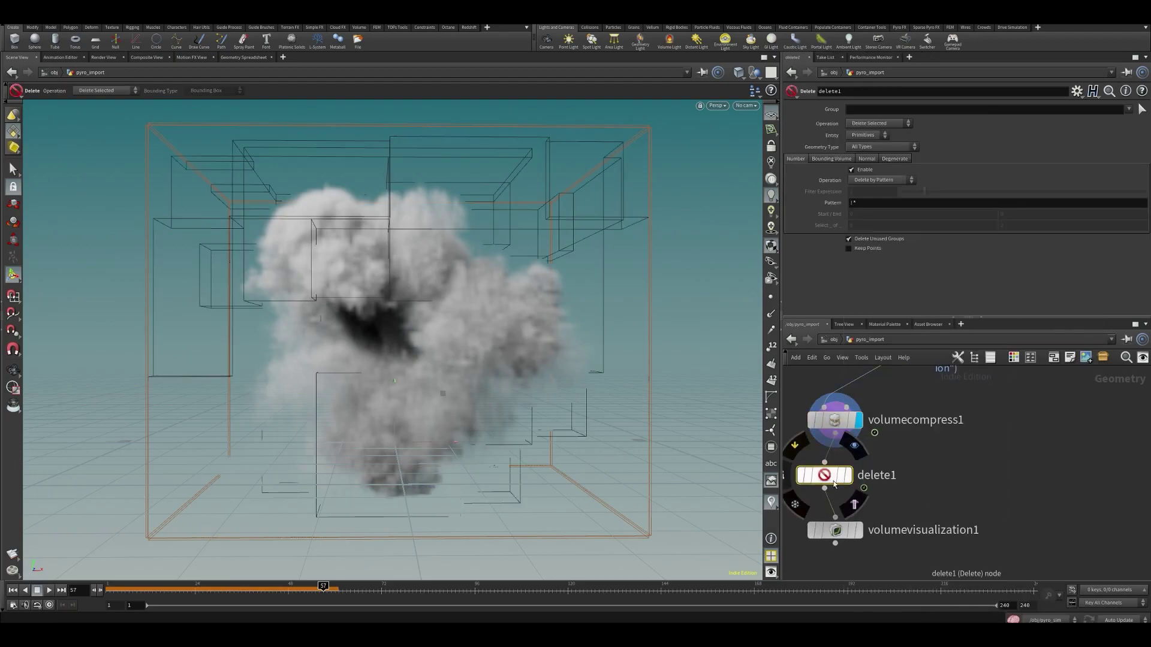
pyautogui.moveTo(835, 474); pyautogui.dragTo(953, 465)
pyautogui.click(953, 450)
pyautogui.moveTo(942, 419); pyautogui.dragTo(934, 457, button='middle')
pyautogui.click(894, 382)
pyautogui.click(973, 472)
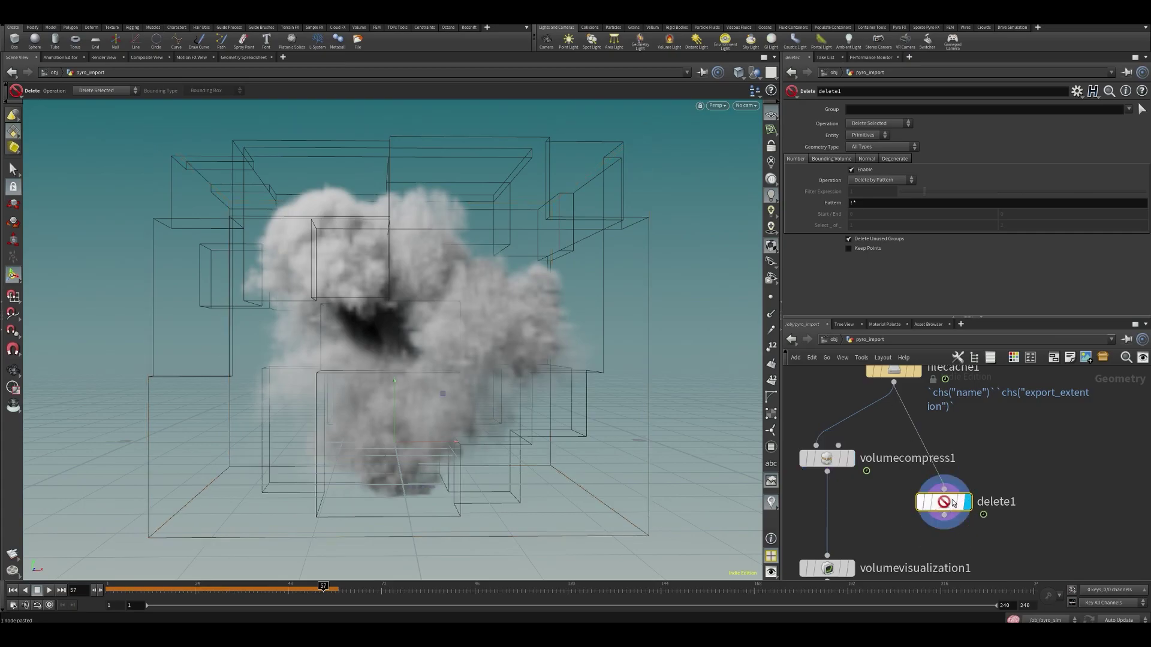
pyautogui.click(1126, 110)
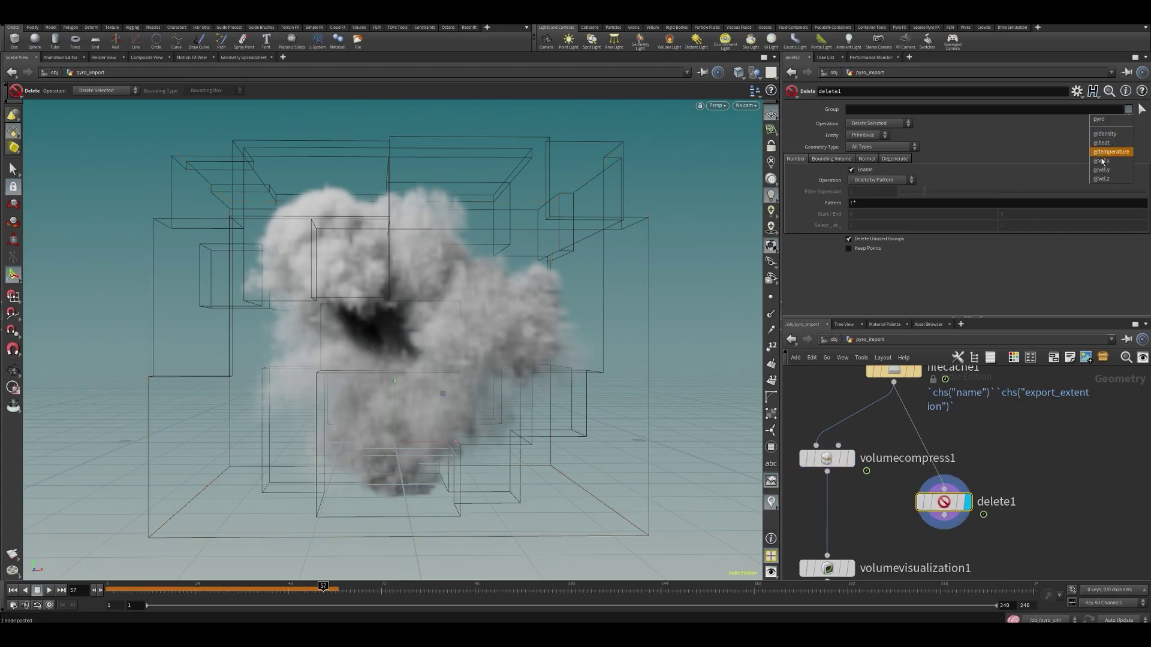
pyautogui.click(1109, 161)
pyautogui.click(908, 110)
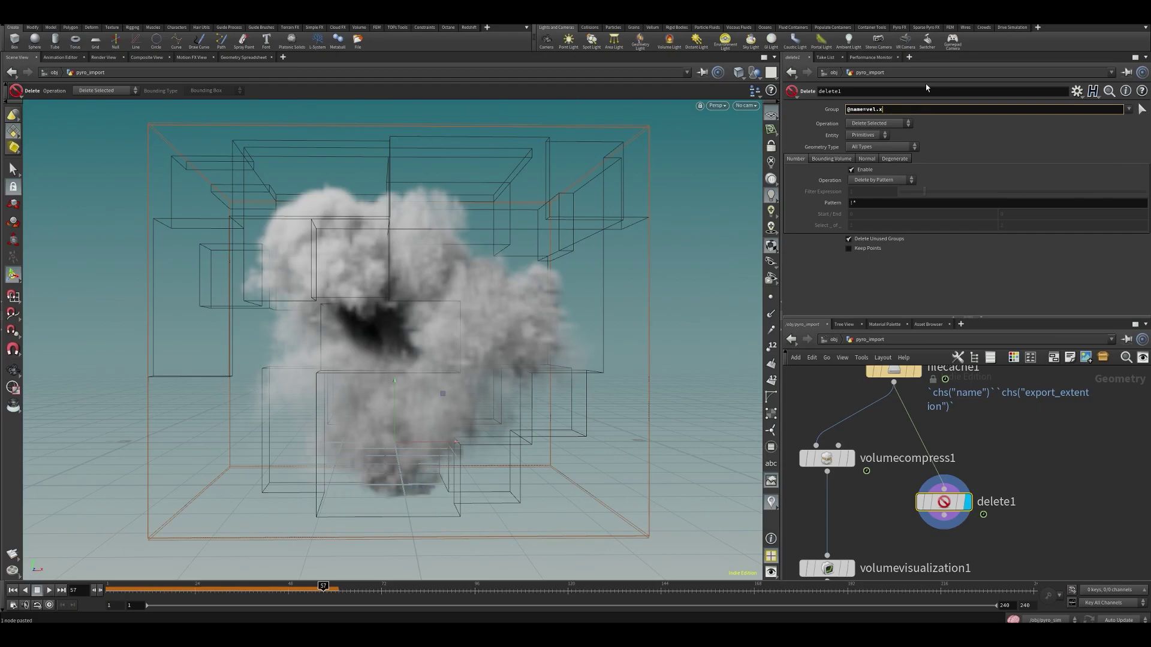
pyautogui.write('*')
pyautogui.press('Return')
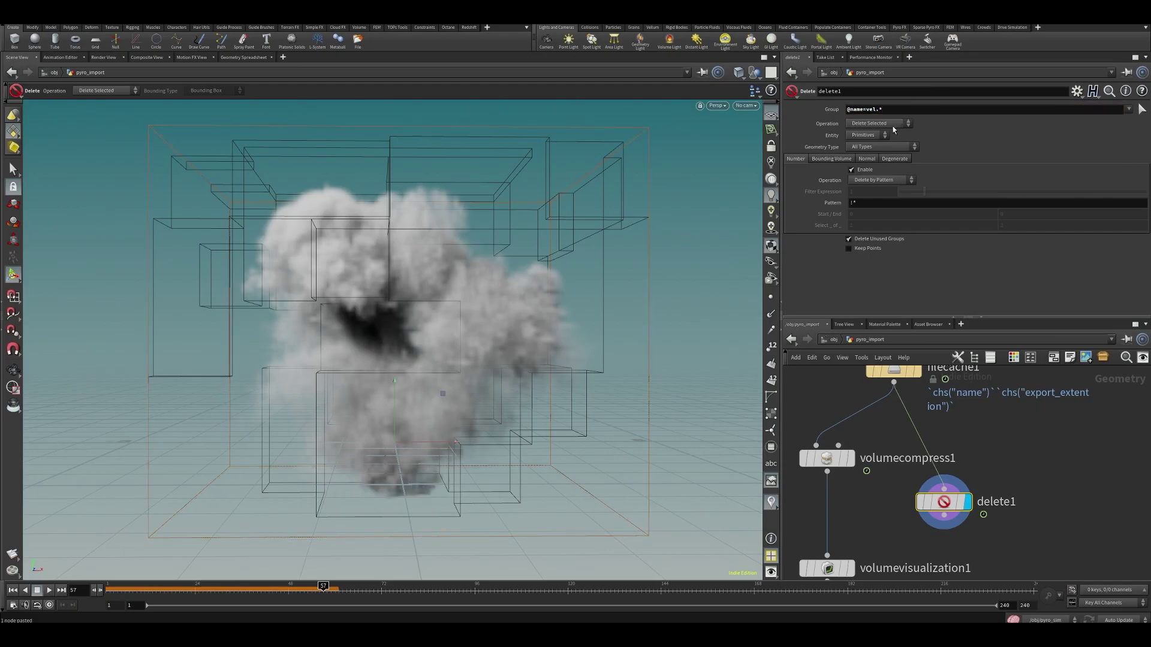
pyautogui.middleClick(933, 503)
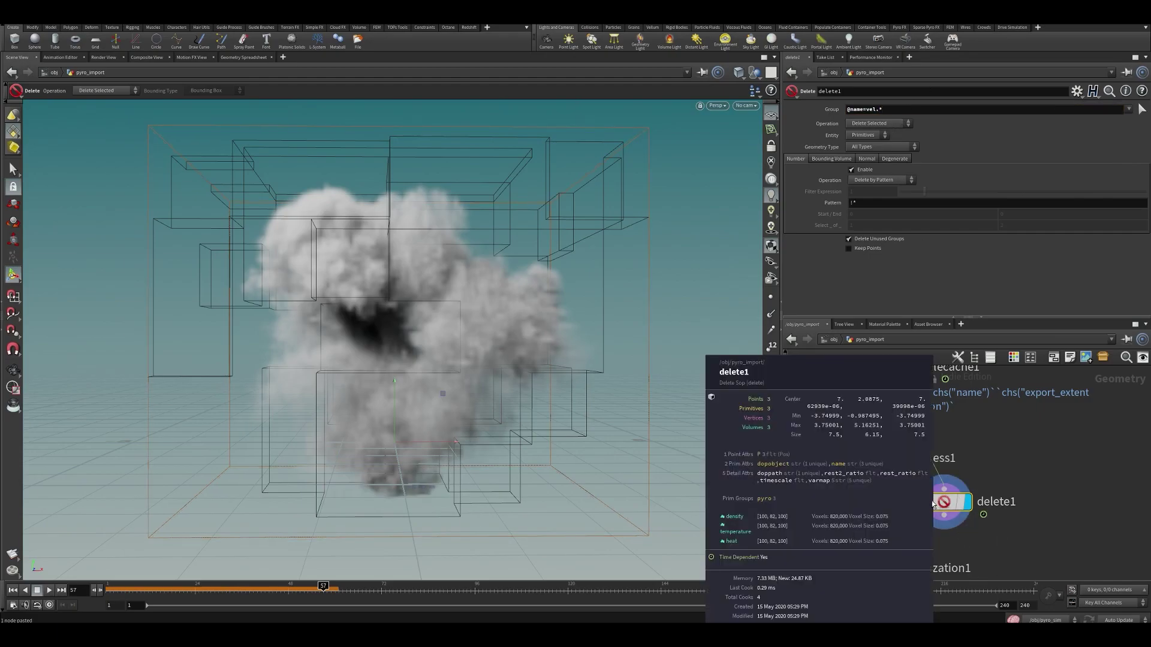
pyautogui.moveTo(898, 378); pyautogui.dragTo(888, 412, button='middle')
pyautogui.middleClick(881, 403)
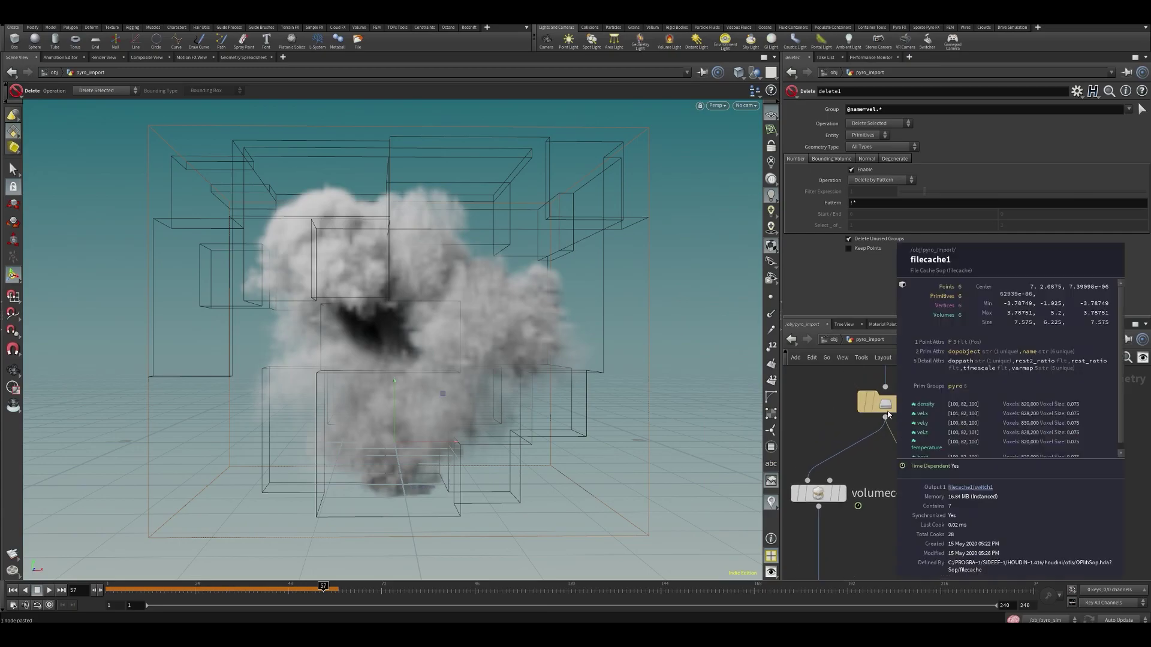
pyautogui.middleClick(929, 535)
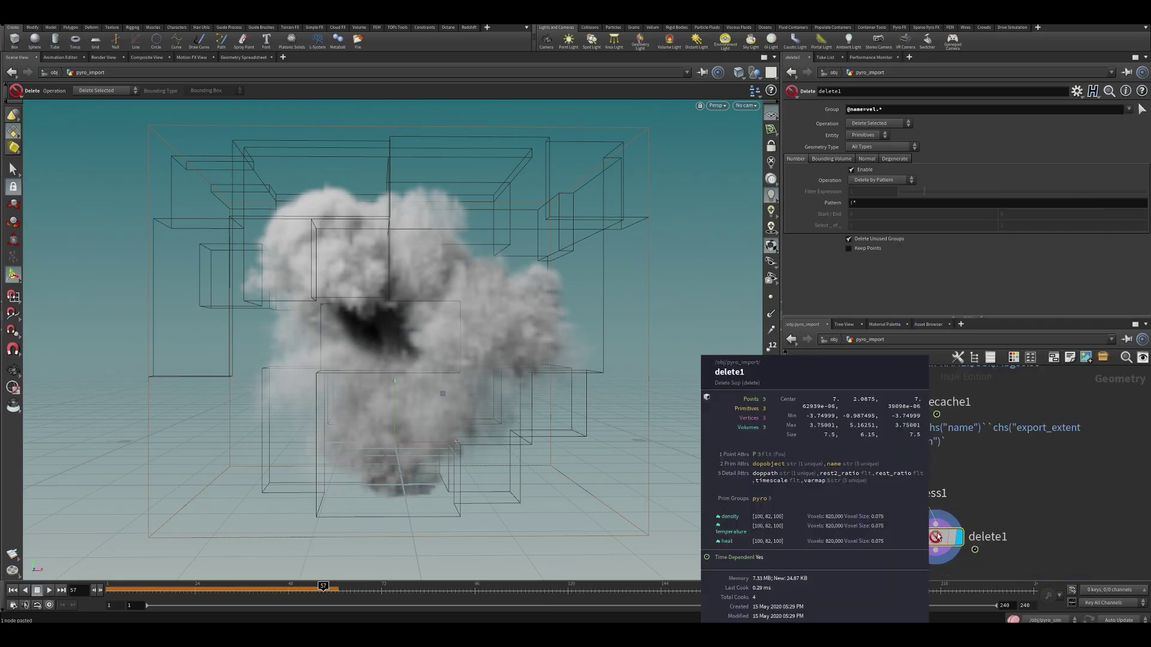
pyautogui.moveTo(927, 537); pyautogui.dragTo(937, 502, button='middle')
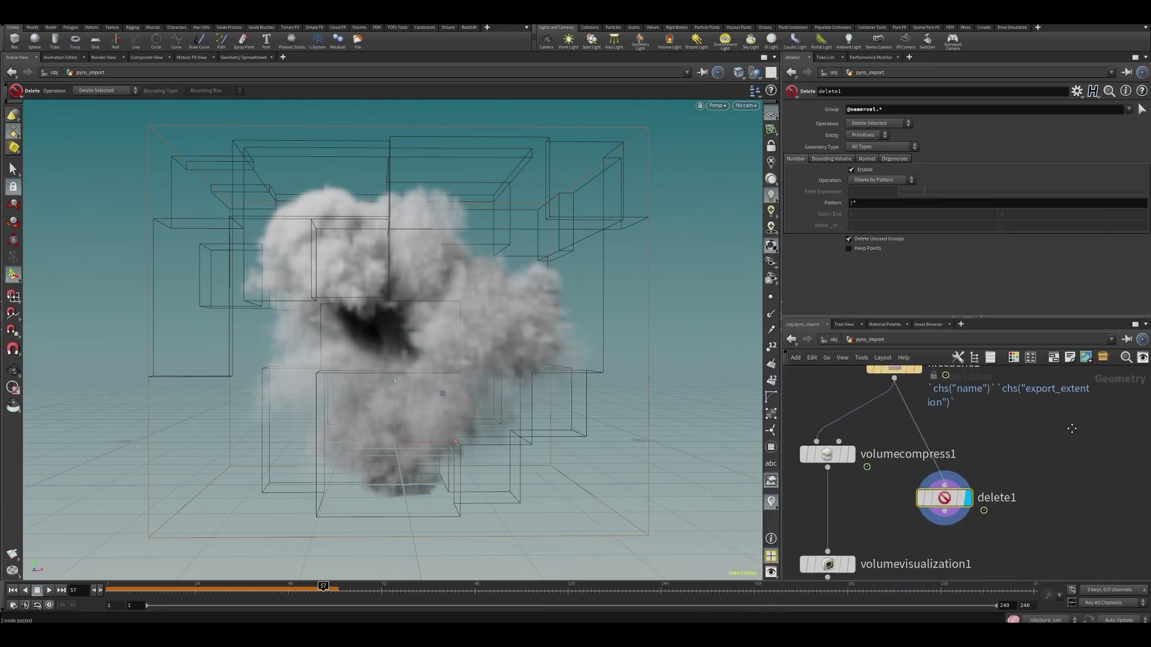
# Insert the Delete node after Volume Compress to compare memory use with the file cache, and remove the Delete node
pyautogui.moveTo(936, 503); pyautogui.dragTo(829, 510)
pyautogui.middleClick(829, 509)
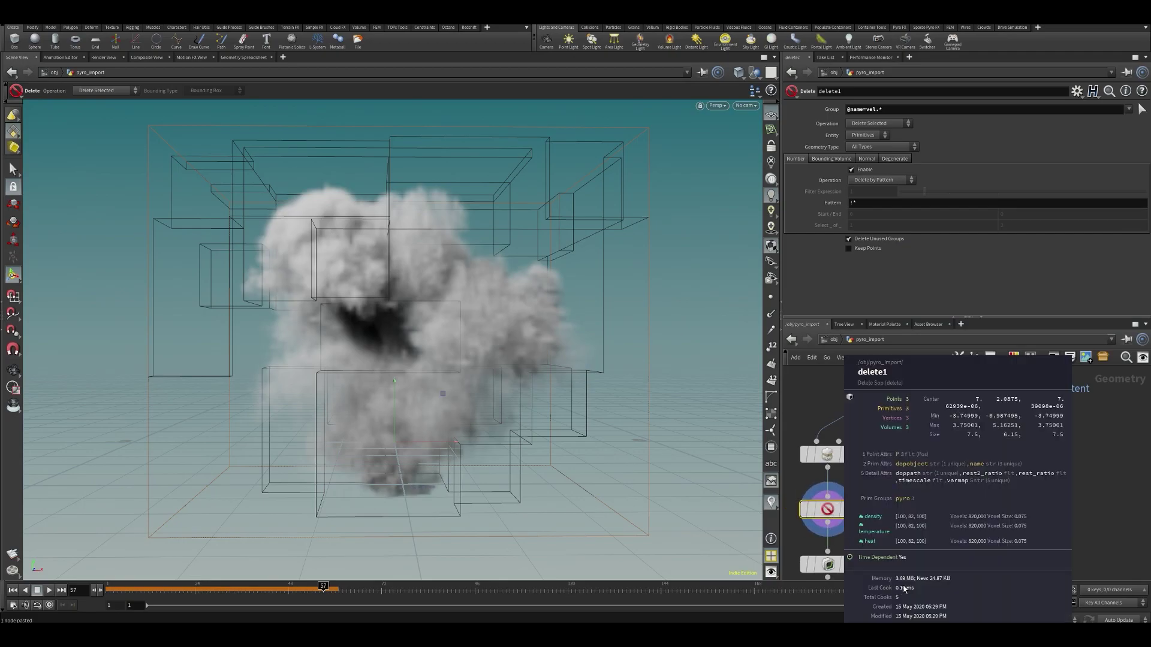
pyautogui.moveTo(905, 465); pyautogui.dragTo(929, 515, button='middle')
pyautogui.middleClick(922, 414)
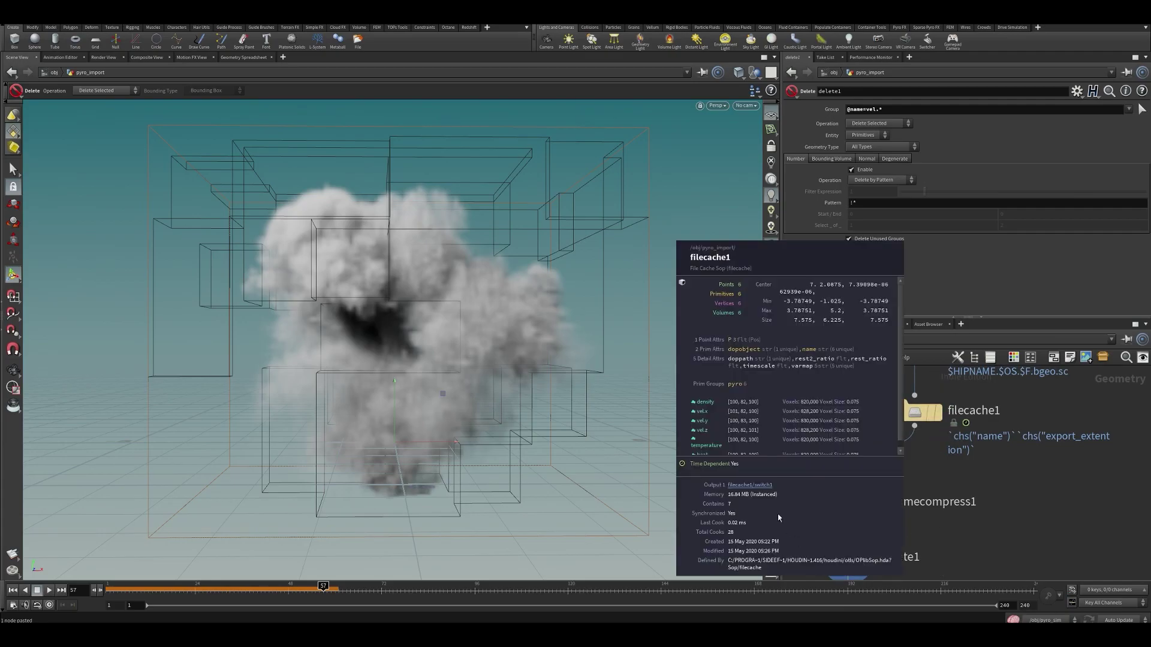
pyautogui.moveTo(851, 573); pyautogui.dragTo(828, 477, button='middle')
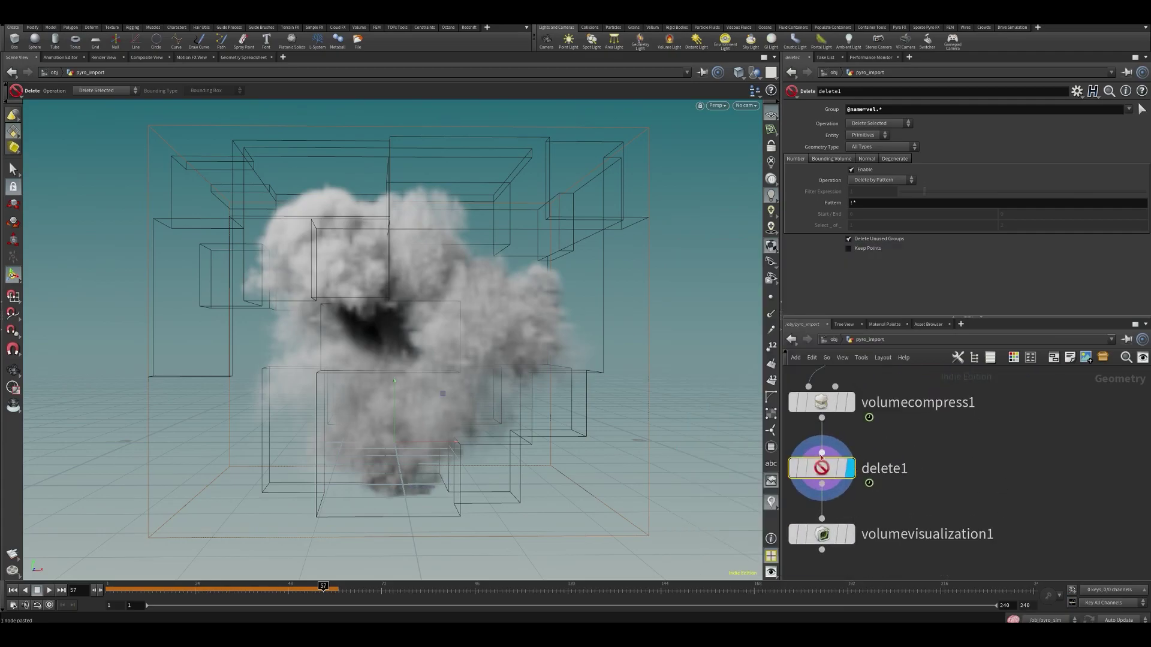
pyautogui.press('Delete')
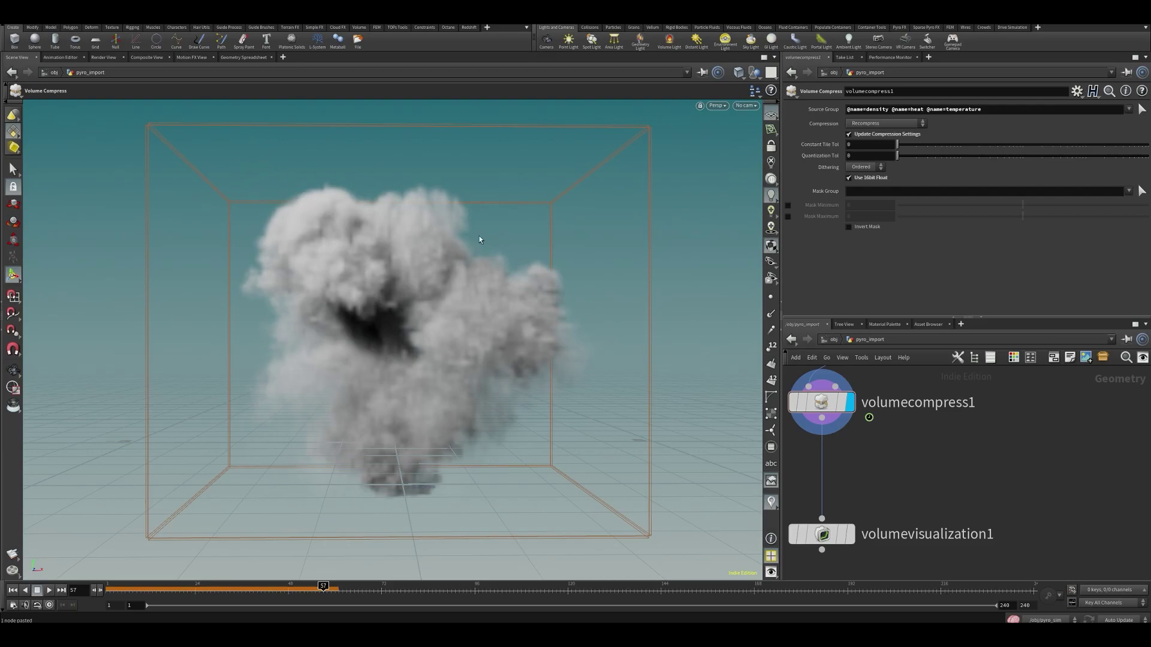
# Rename the Volume Compress node volumecompress_base and insert a duplicate of it before the Volume Visualization node
pyautogui.moveTo(1002, 480); pyautogui.dragTo(1015, 479, button='middle')
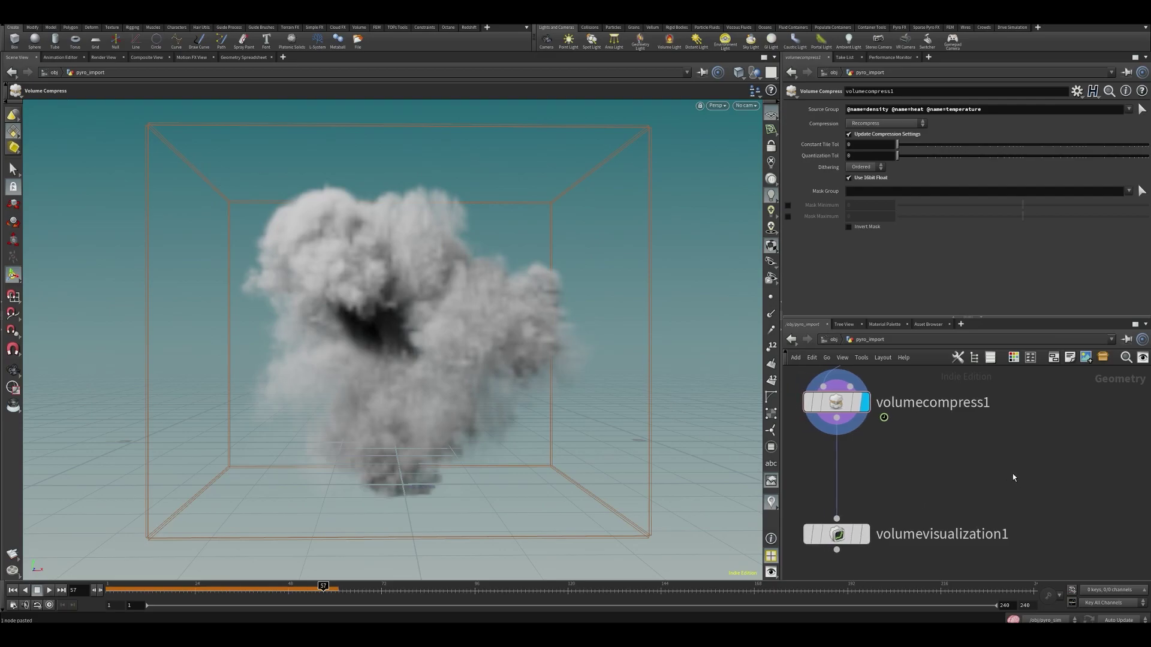
pyautogui.scroll(-3, 1013, 473)
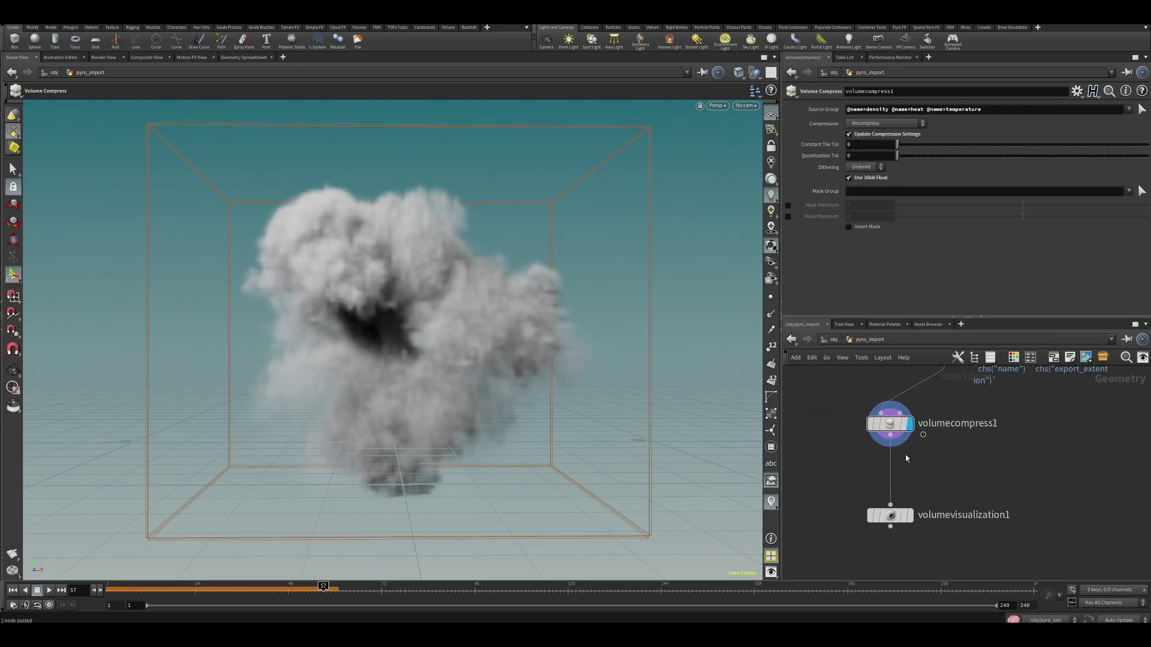
pyautogui.doubleClick(948, 423)
pyautogui.write('compress_base')
pyautogui.press('Return')
pyautogui.hotkey('ctrl', 'c')
pyautogui.hotkey('ctrl', 'v')
pyautogui.moveTo(887, 429); pyautogui.dragTo(889, 468)
pyautogui.moveTo(967, 112); pyautogui.dragTo(738, 133)
pyautogui.press('BackSpace')
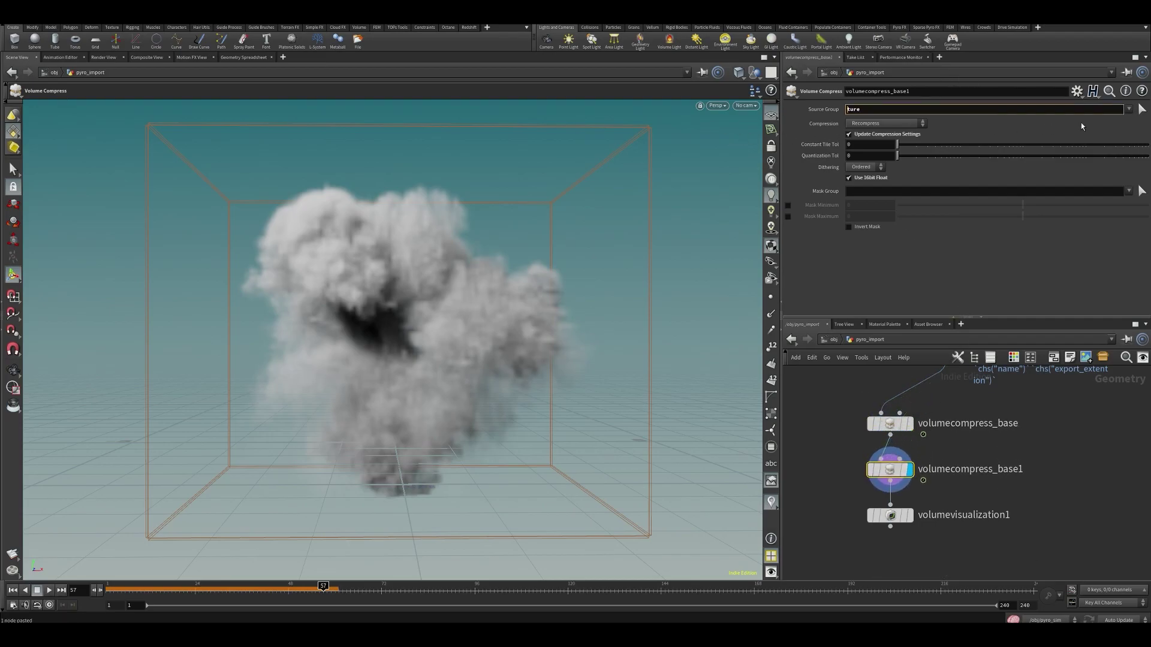
pyautogui.press('Delete')
pyautogui.press('Delete')
pyautogui.press('Delete')
pyautogui.press('Delete')
pyautogui.click(1129, 109)
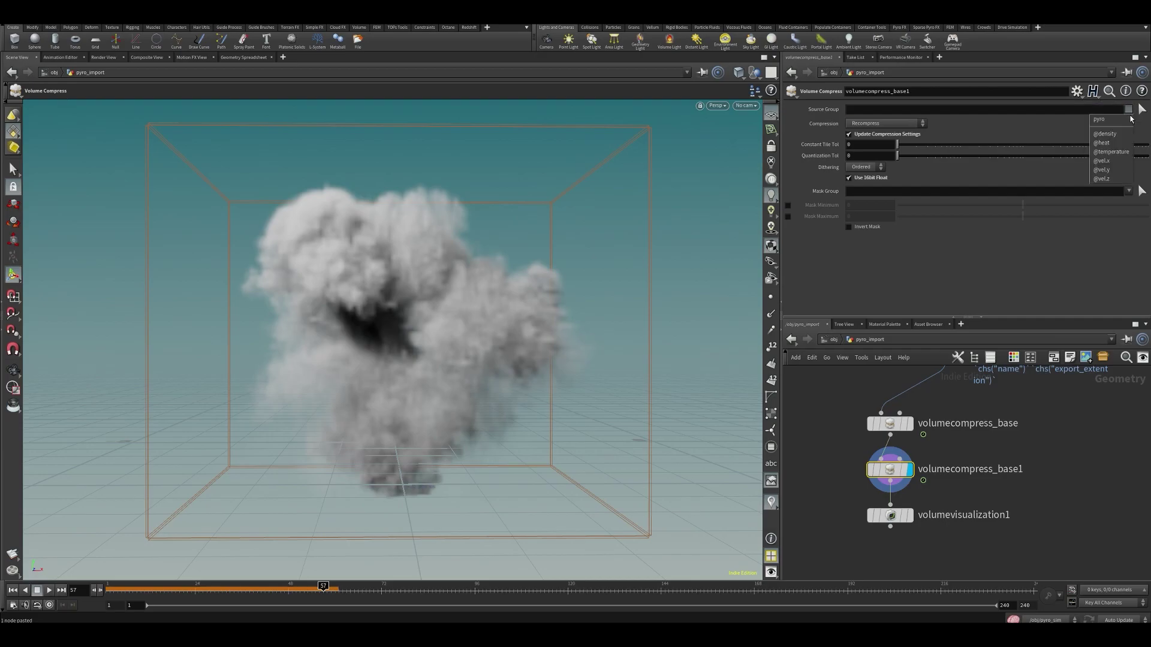
pyautogui.click(935, 112)
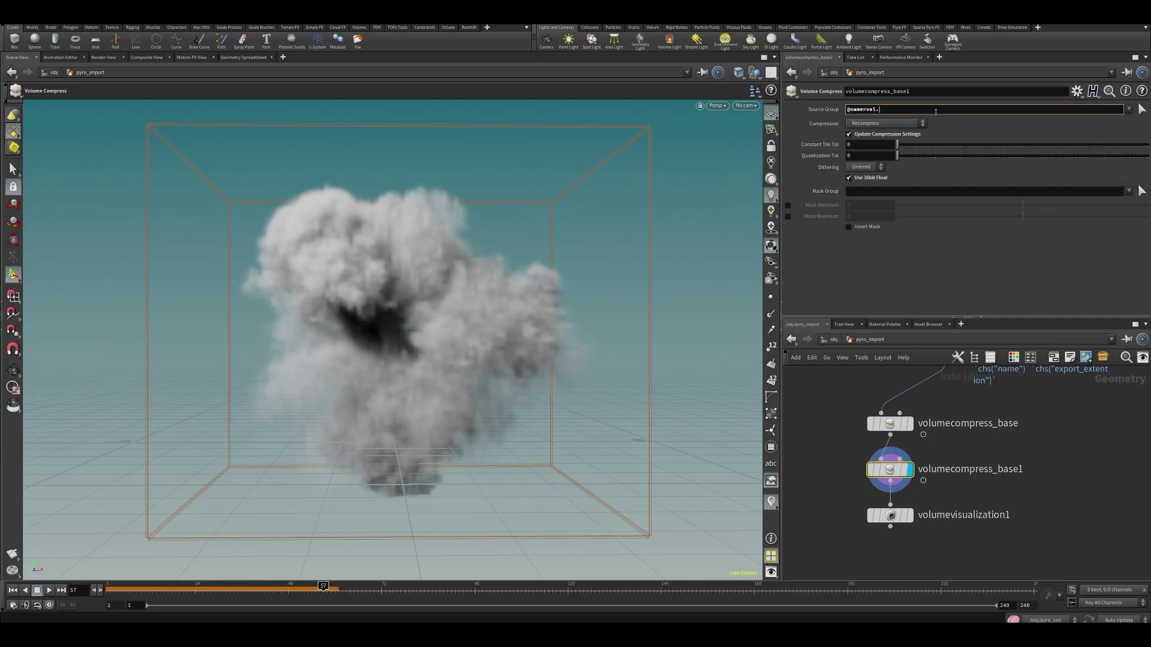
pyautogui.press('Return')
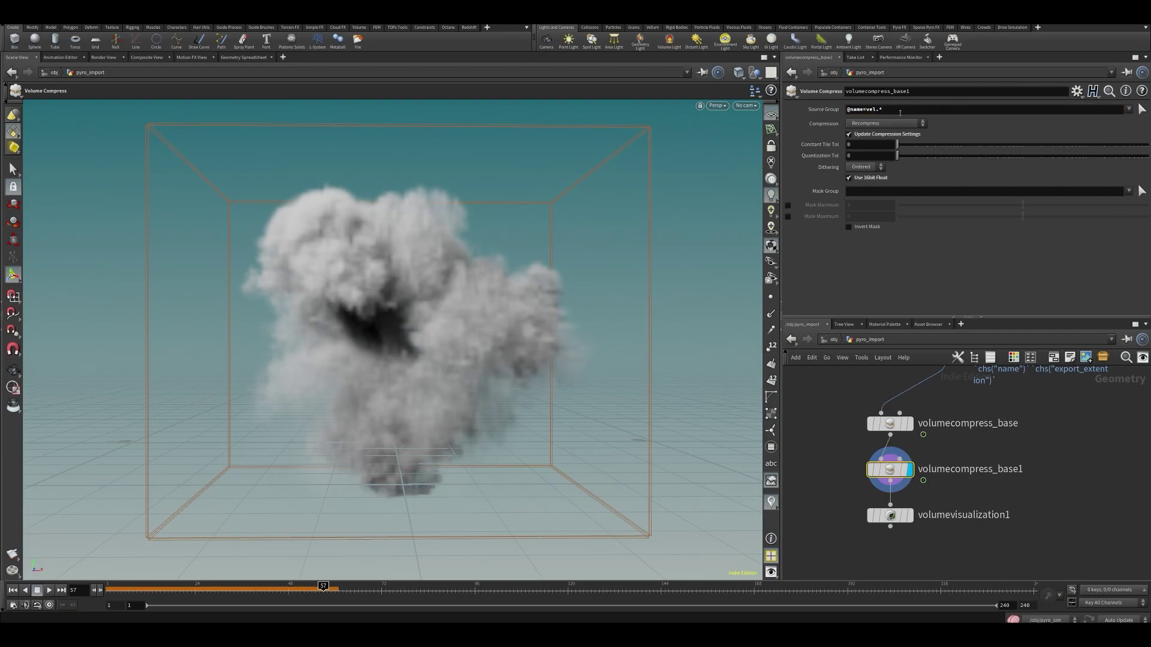
# Raise the velocity compression's constant tile tolerance to about 0.072 and its quantization tolerance to about 0.033
pyautogui.middleClick(895, 476)
pyautogui.moveTo(895, 155); pyautogui.dragTo(1076, 148)
pyautogui.middleClick(904, 470)
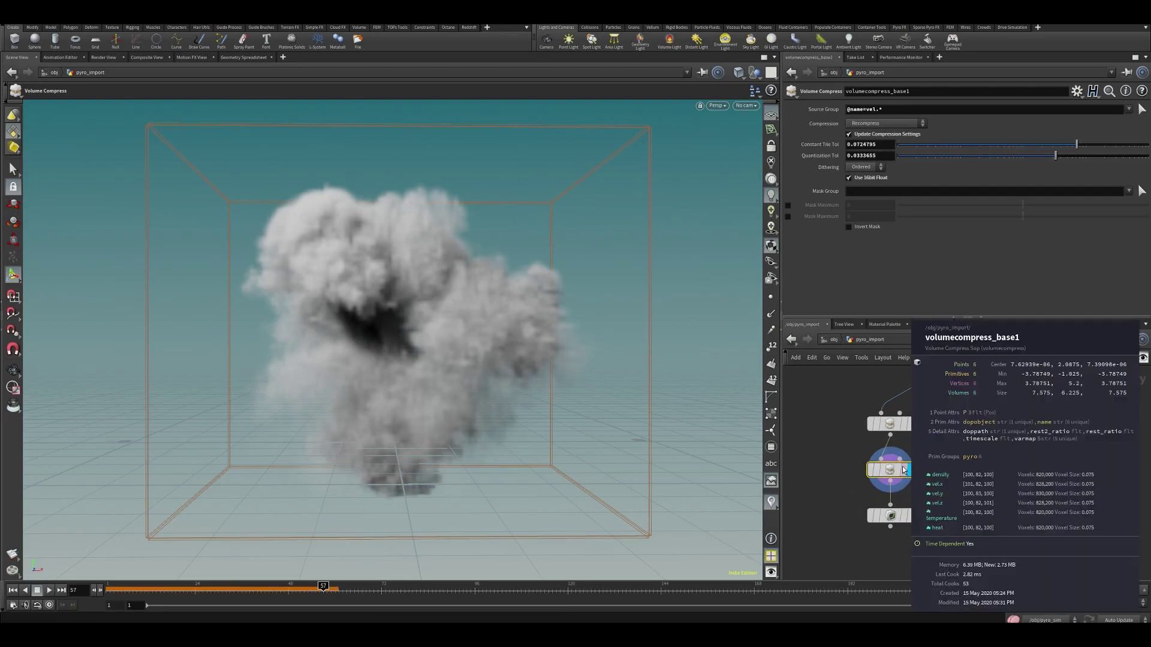
# Compare the memory use and displayed smoke of volumecompress_base and the velocity compression node below it
pyautogui.middleClick(886, 424)
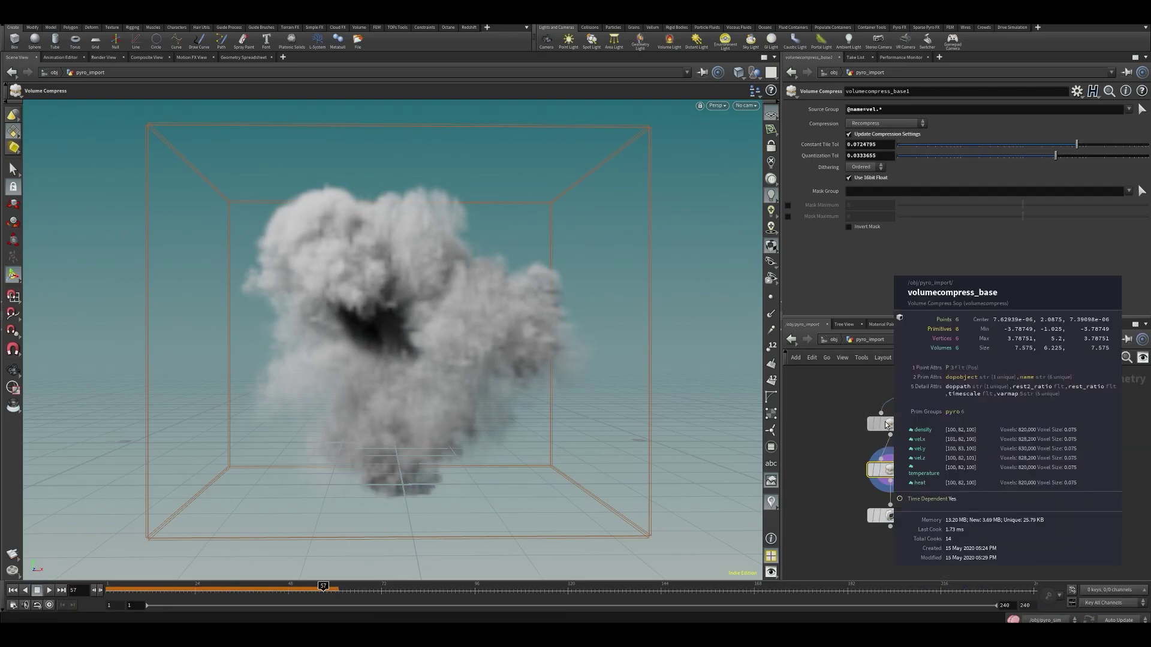
pyautogui.middleClick(894, 470)
pyautogui.middleClick(888, 424)
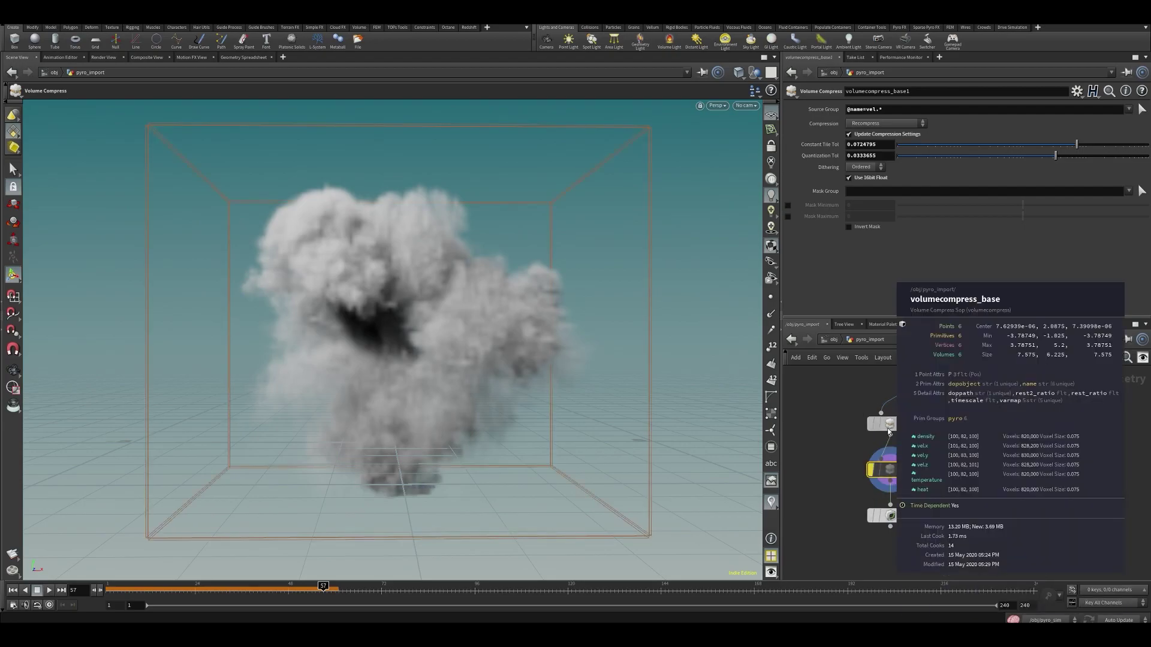
pyautogui.click(891, 425)
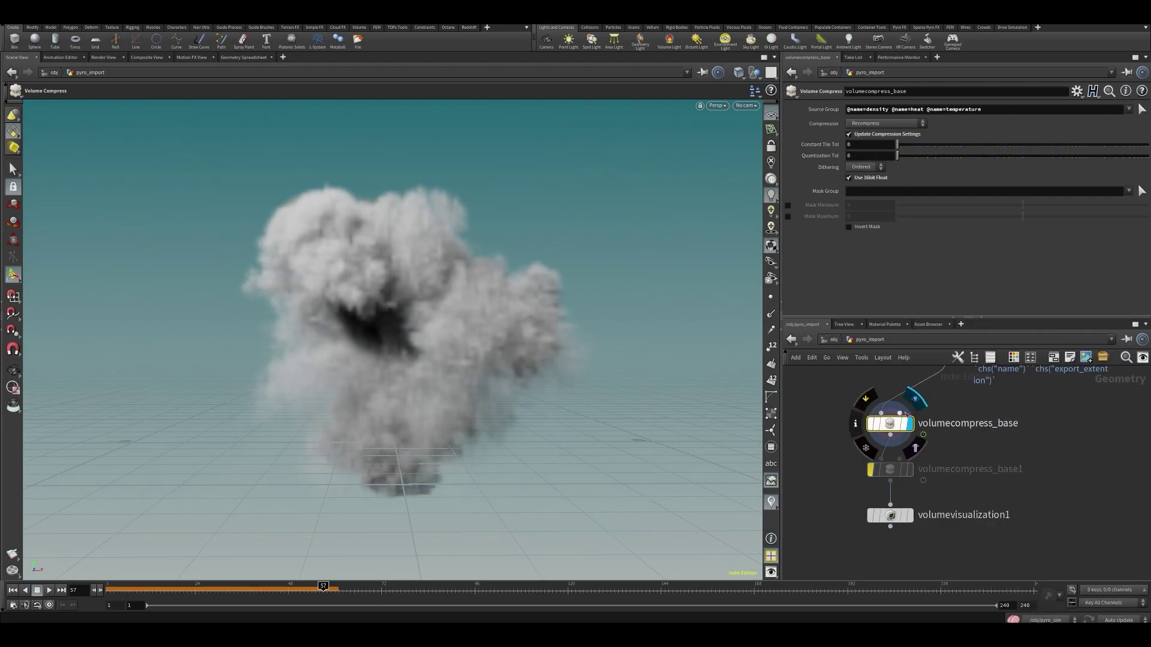
pyautogui.middleClick(892, 425)
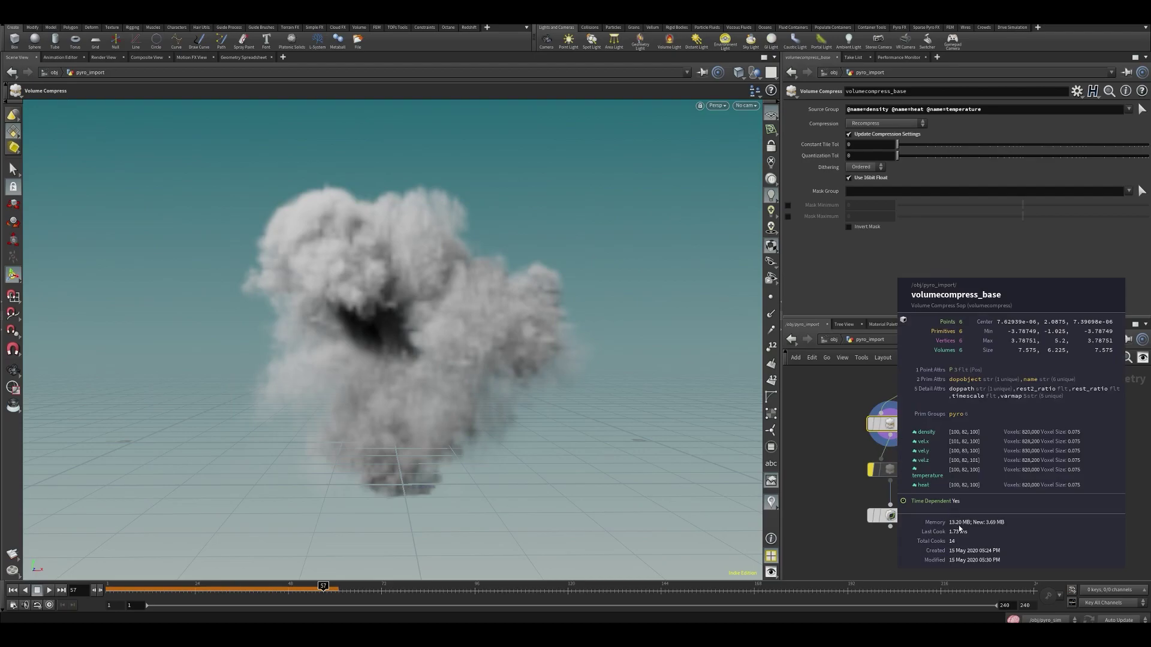
pyautogui.moveTo(903, 476)
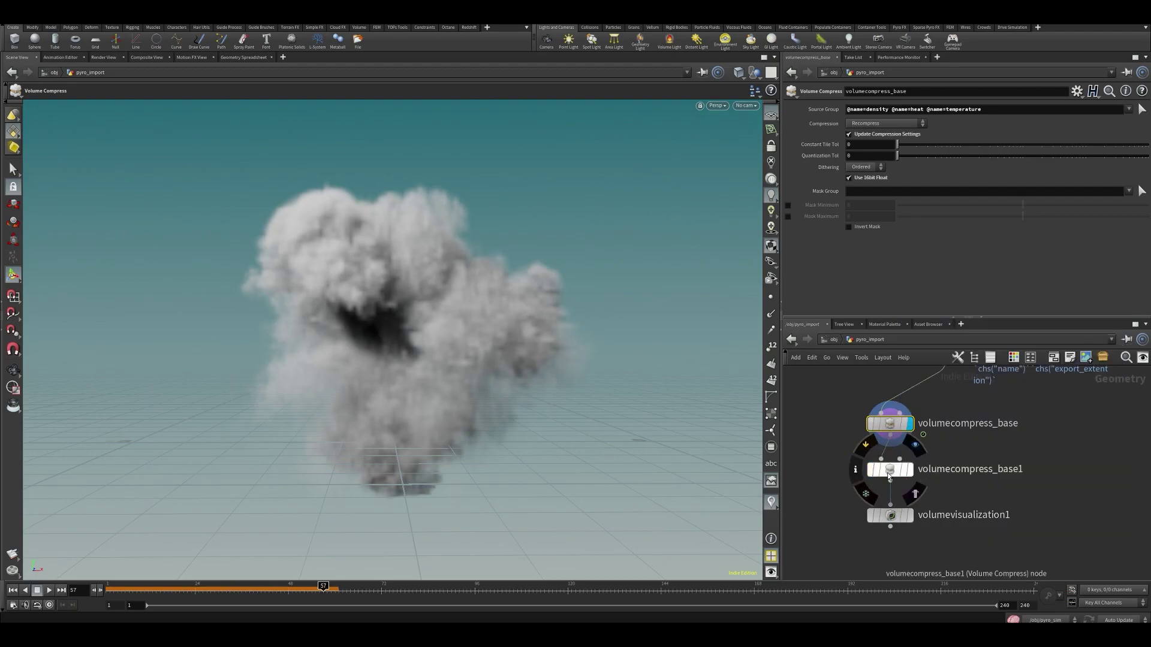
pyautogui.middleClick(896, 471)
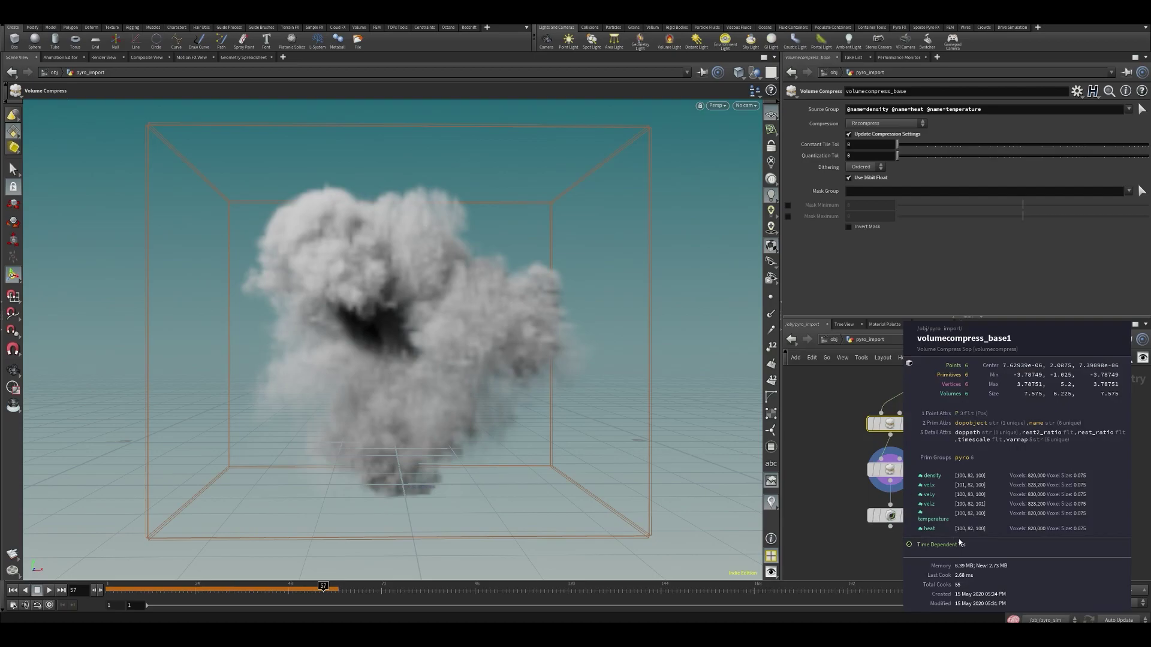
pyautogui.click(899, 469)
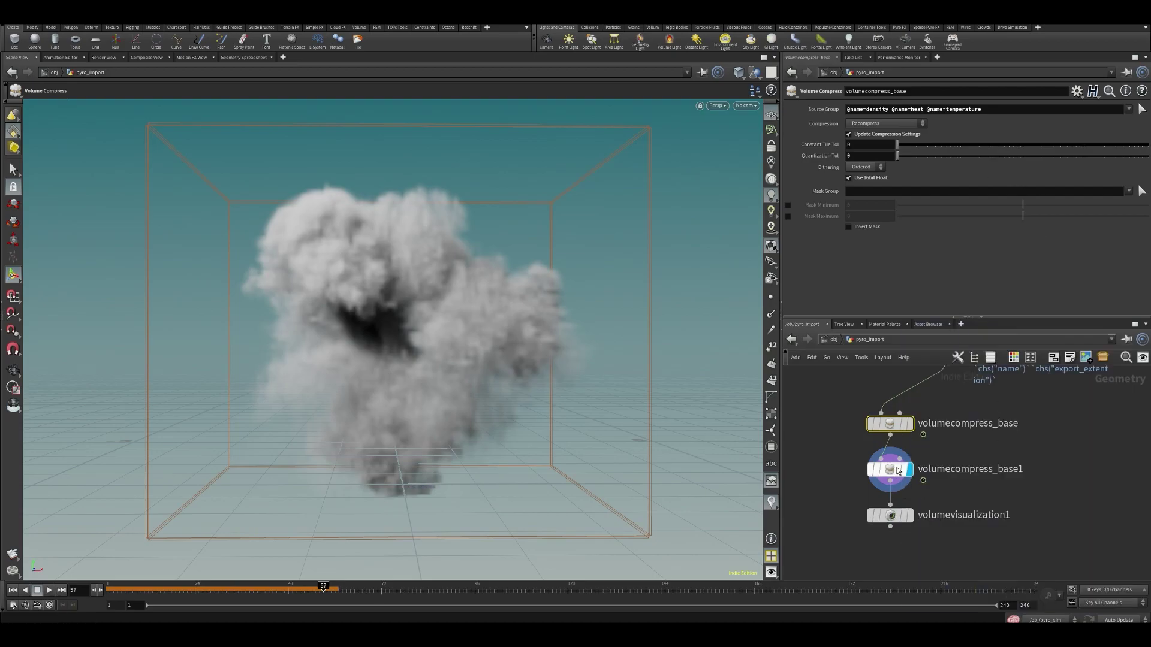
# Compare the velocity compression's memory use with both tolerances at 0 and with them raised to about 0.021 and 0.022
pyautogui.moveTo(935, 145); pyautogui.dragTo(881, 157)
pyautogui.middleClick(887, 474)
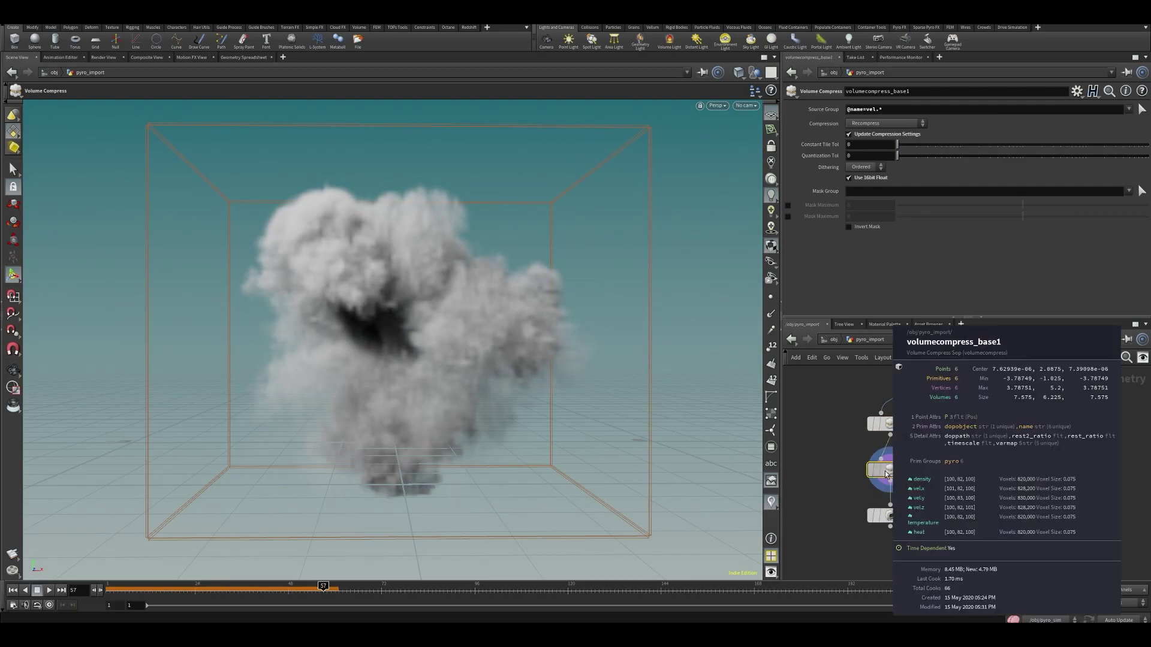
pyautogui.moveTo(933, 157); pyautogui.dragTo(1042, 149)
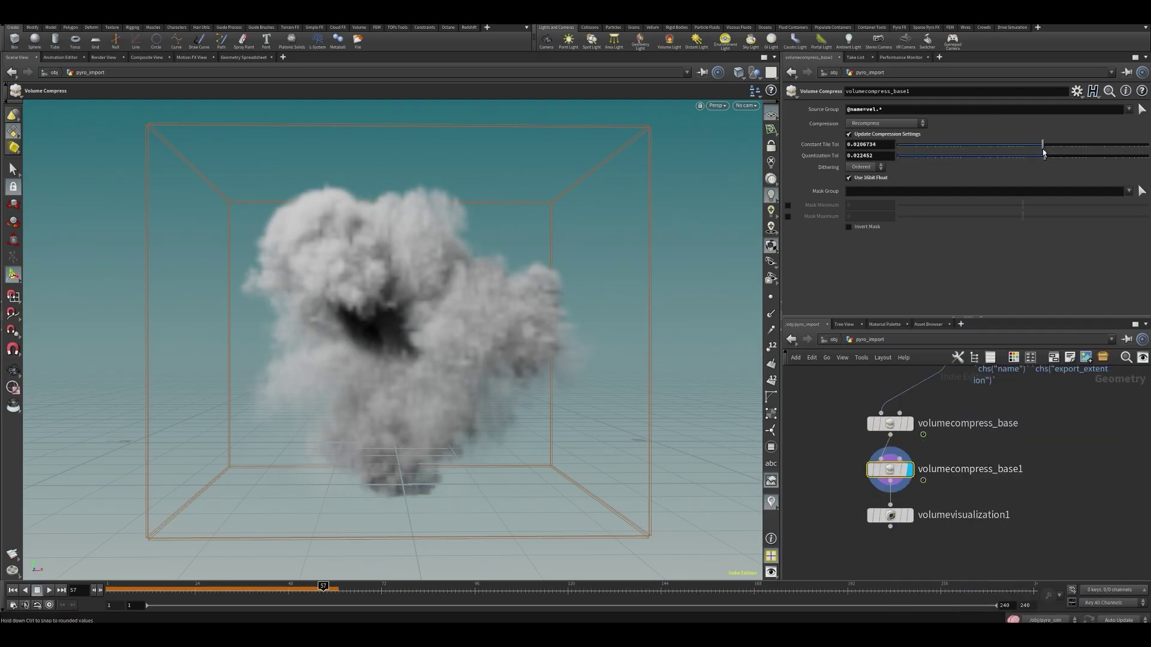
pyautogui.middleClick(889, 470)
# Reset both velocity compression tolerances to 0 and compare the node's memory use with 16-bit float off and on
pyautogui.moveTo(926, 156); pyautogui.dragTo(851, 145)
pyautogui.click(866, 180)
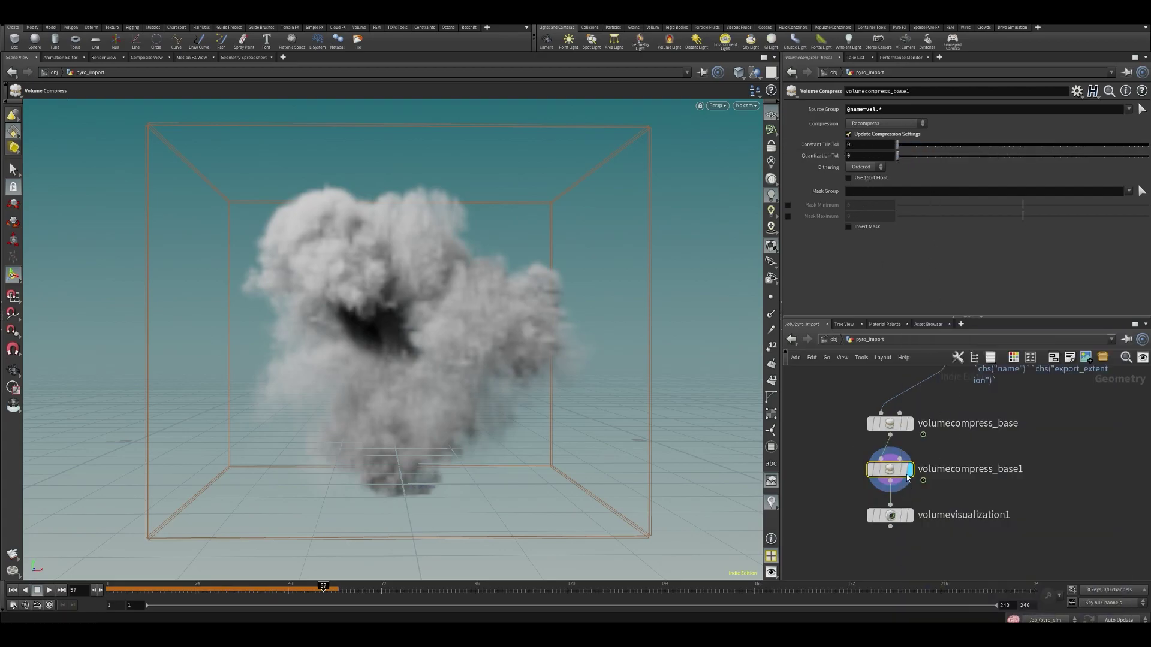
pyautogui.middleClick(889, 470)
pyautogui.click(869, 178)
pyautogui.middleClick(899, 457)
# Set the velocity compression's quantization tolerance to about 0.0014 and constant tile tolerance to about 0.0018, and check its memory use
pyautogui.click(969, 155)
pyautogui.click(975, 145)
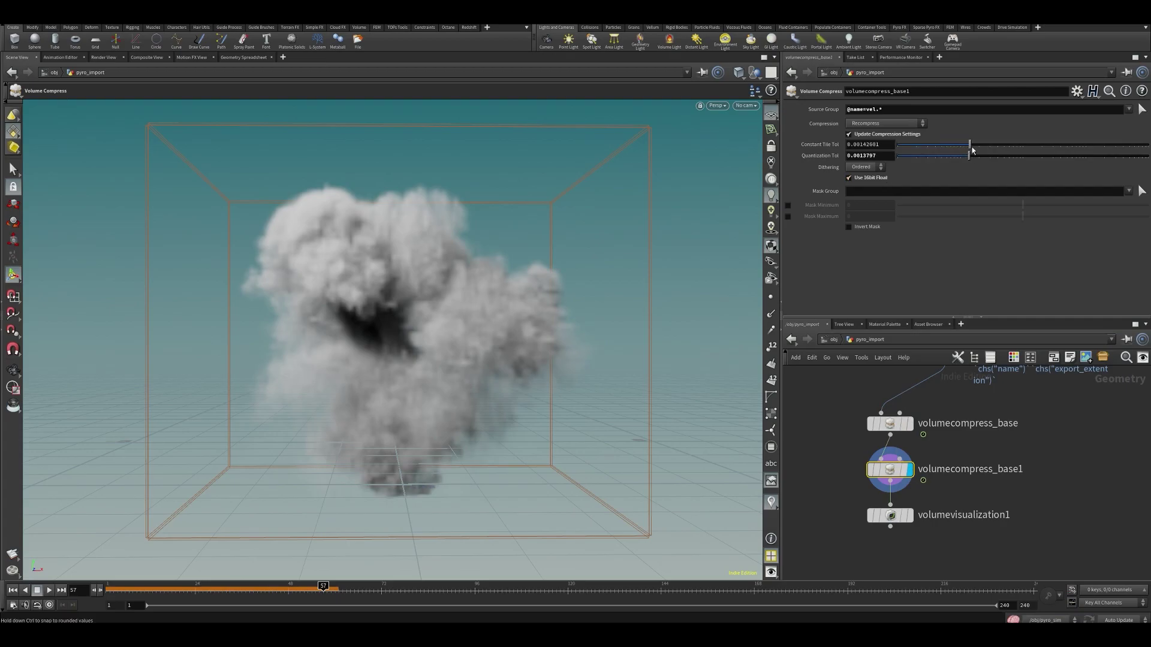
pyautogui.moveTo(868, 455); pyautogui.dragTo(875, 450, button='middle')
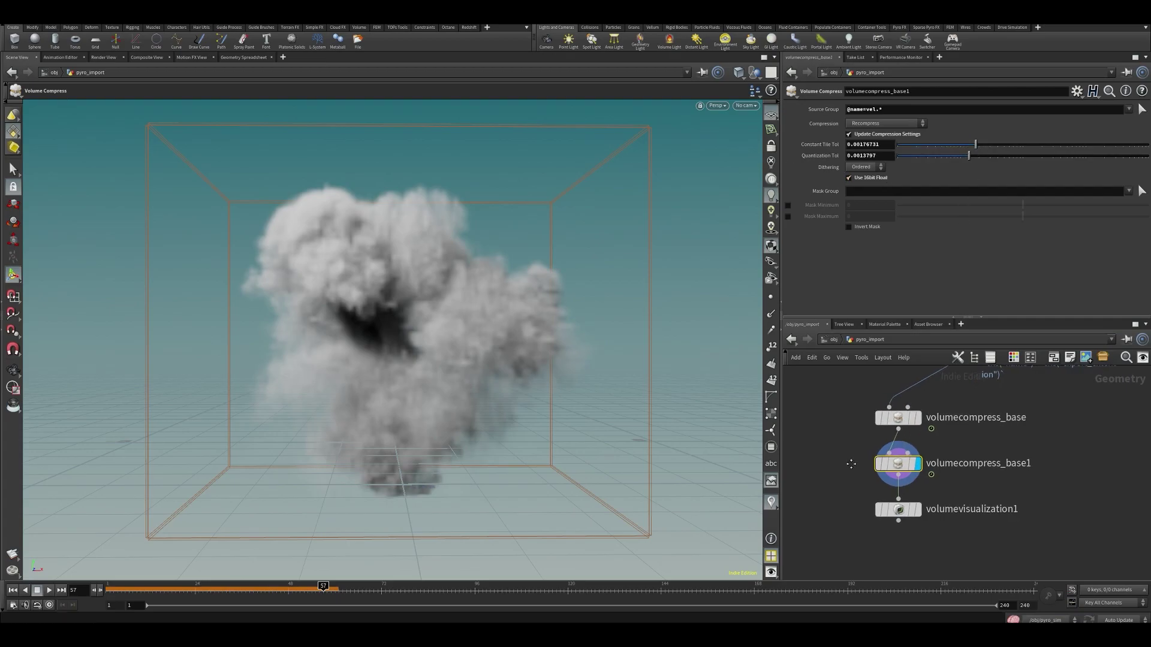
pyautogui.middleClick(902, 467)
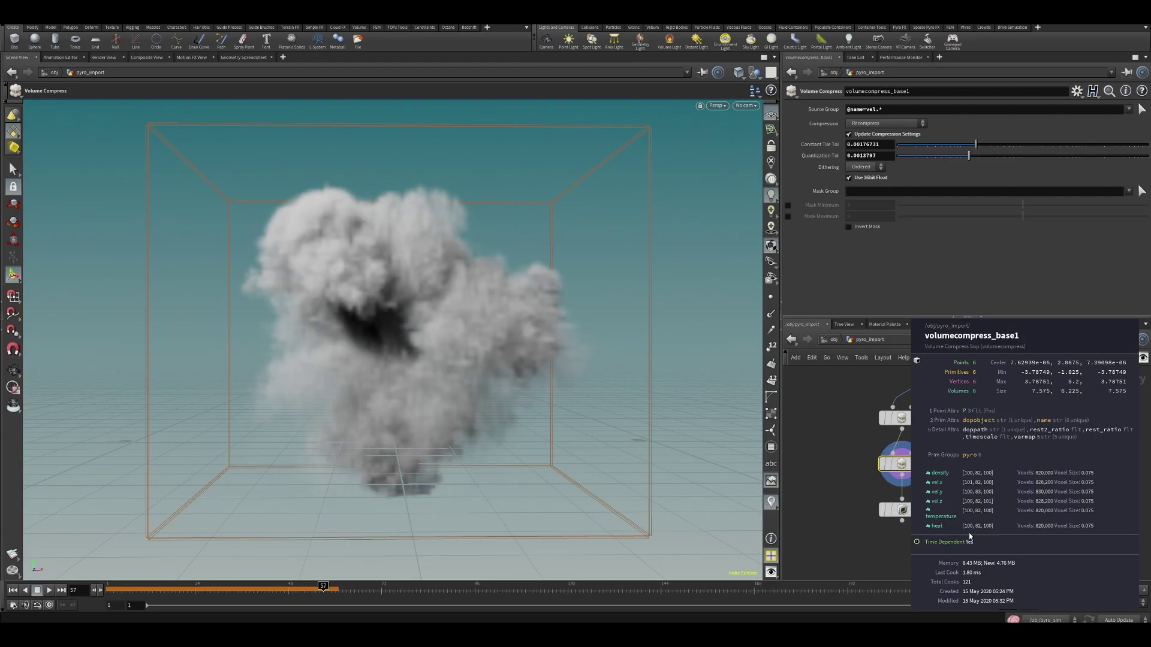
# Add a Scatter node beside the compression nodes, feed it from volumecompress_base and display it
pyautogui.scroll(-3, 839, 481)
pyautogui.moveTo(834, 475); pyautogui.dragTo(870, 477, button='middle')
pyautogui.click(841, 444)
pyautogui.press('Tab')
pyautogui.write('mat')
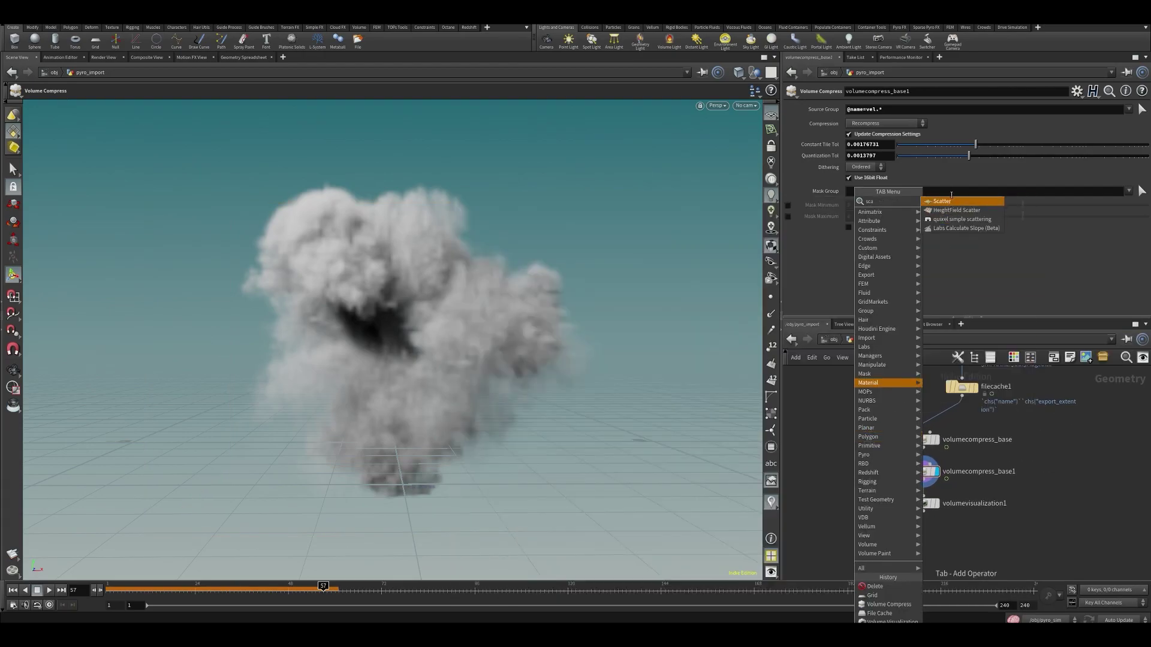
pyautogui.click(950, 202)
pyautogui.click(860, 465)
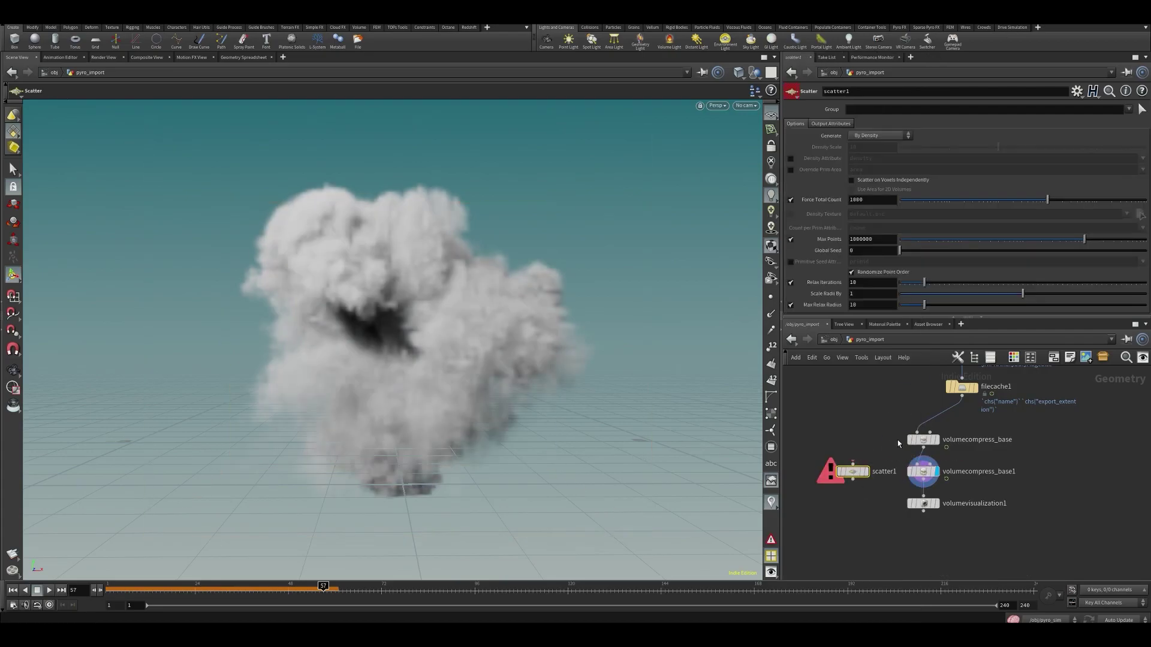
pyautogui.click(852, 464)
pyautogui.click(923, 447)
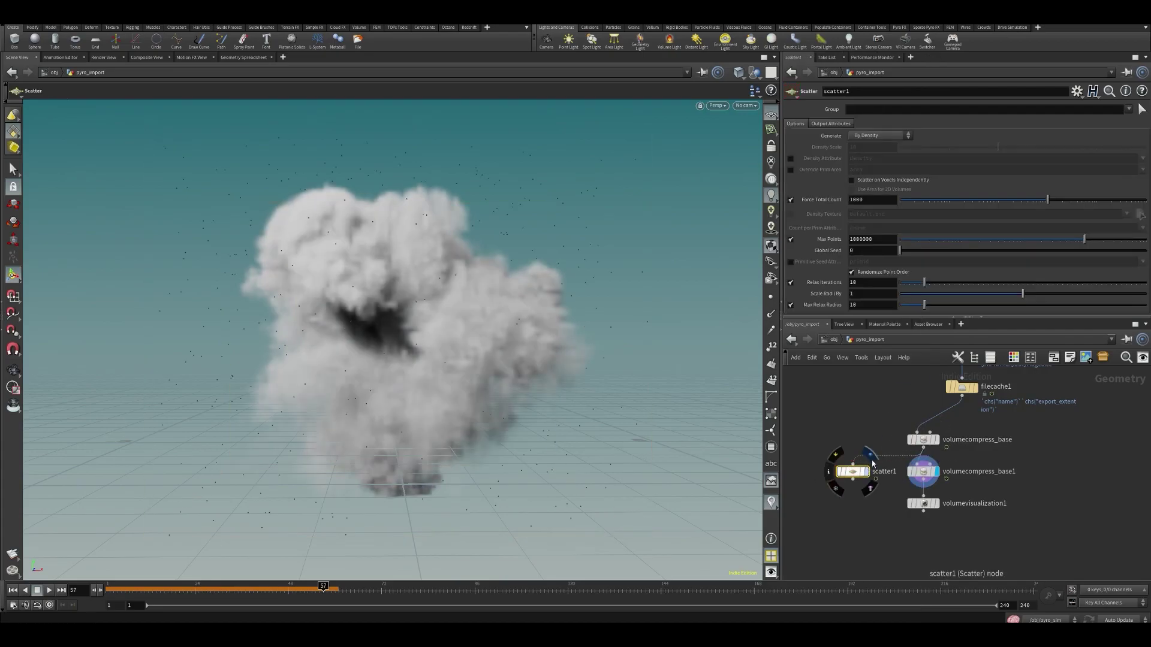
pyautogui.click(865, 472)
pyautogui.click(1128, 110)
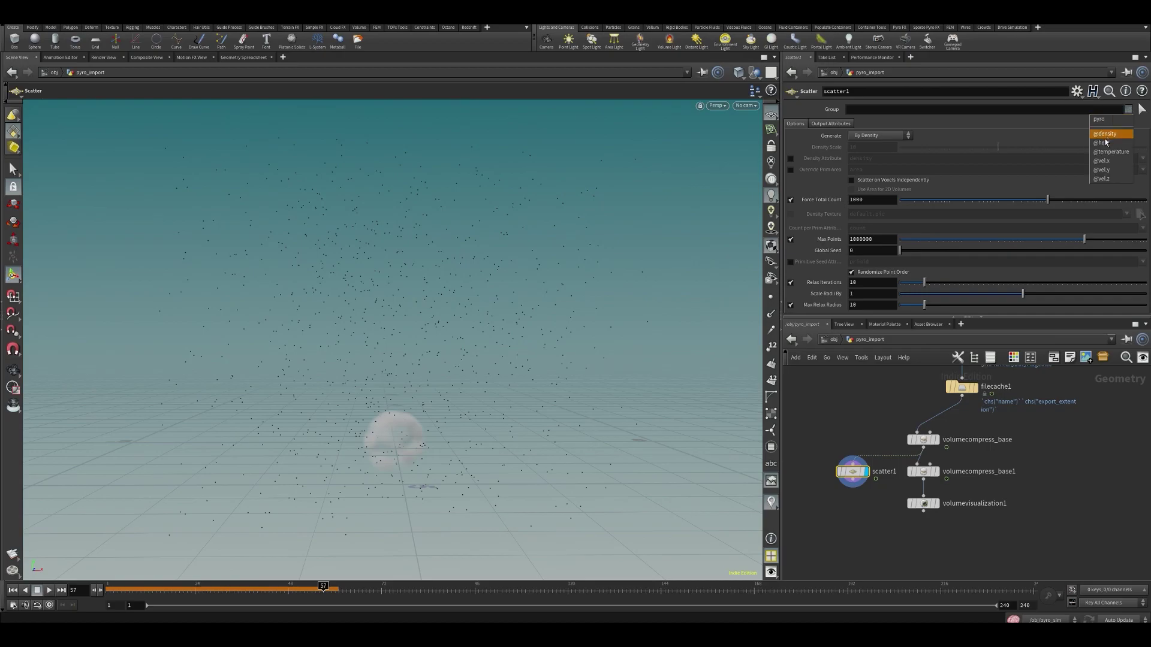
pyautogui.click(1005, 127)
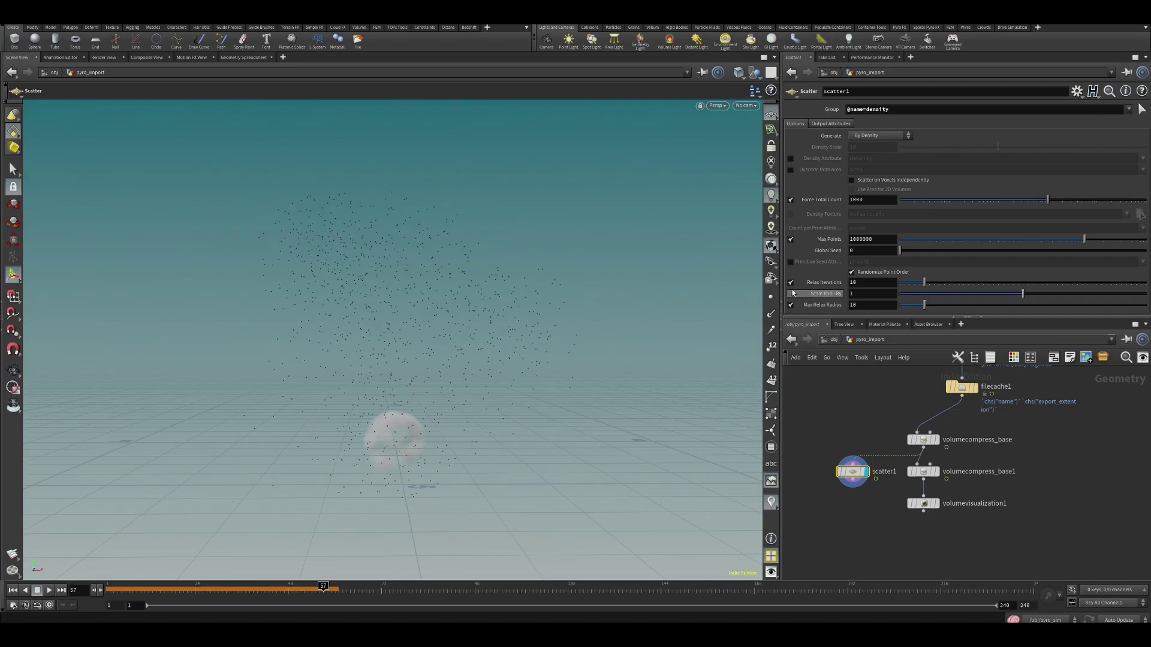
pyautogui.click(790, 282)
pyautogui.moveTo(1068, 207); pyautogui.dragTo(1067, 207)
# Add a Volume Trail node below the Scatter node and connect the scattered points to its first input
pyautogui.press('Tab')
pyautogui.write('vtra')
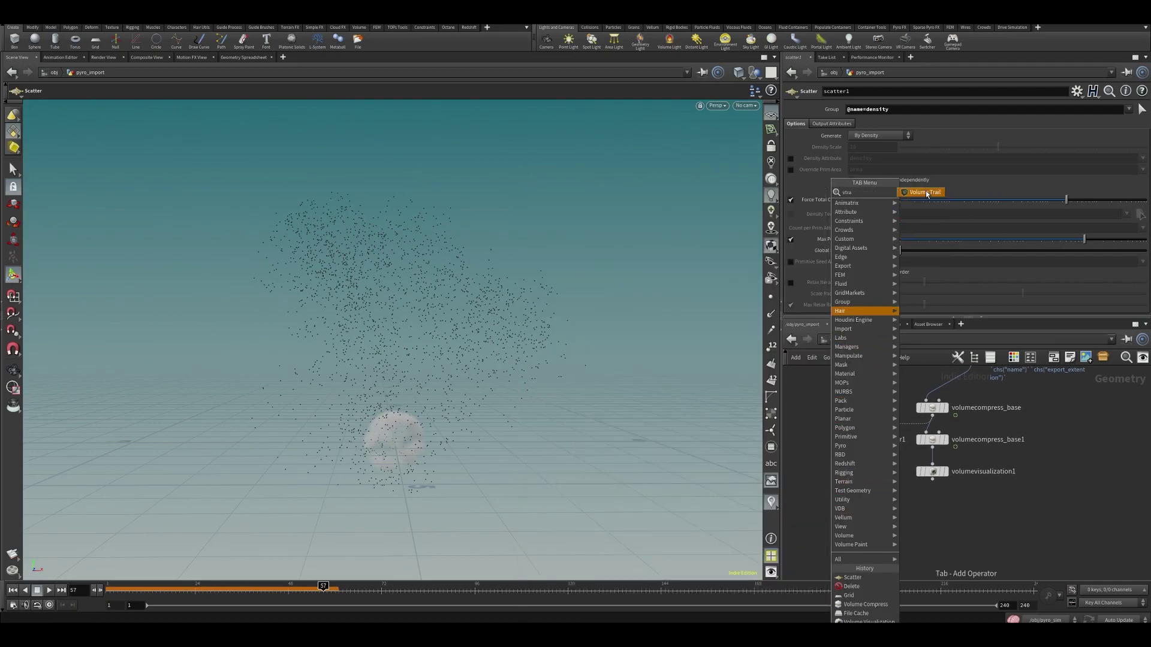
pyautogui.click(926, 193)
pyautogui.click(872, 514)
pyautogui.click(861, 457)
pyautogui.click(859, 505)
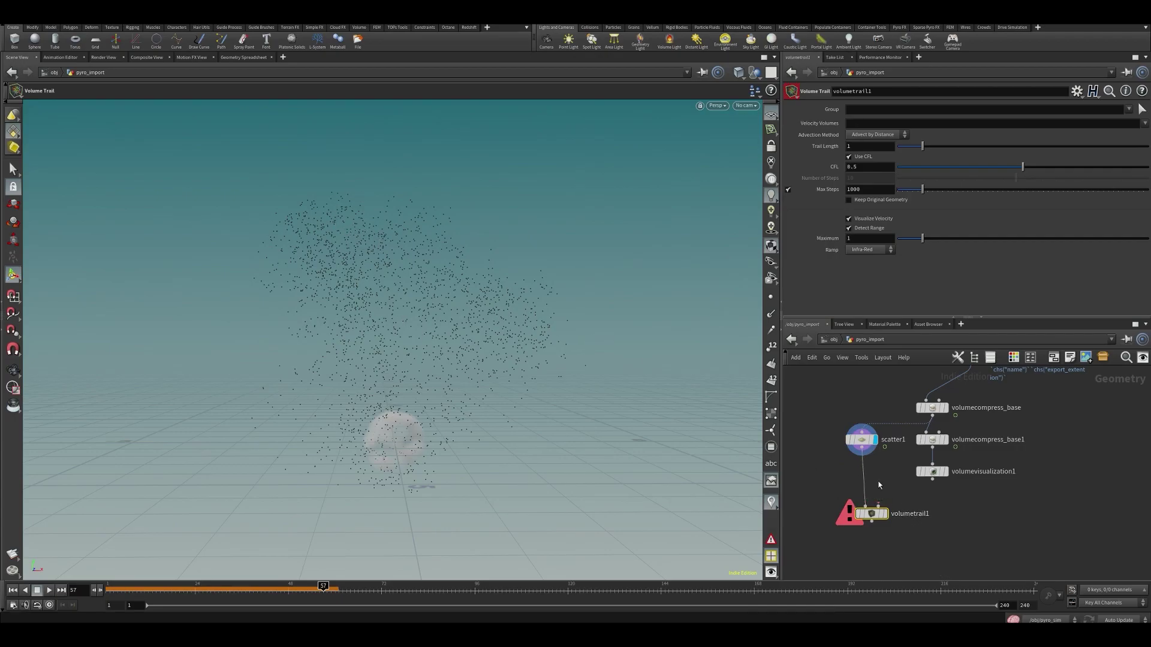
# Connect volumecompress_base1 to the Volume Trail's second input, display the trails and set the velocity volumes to vel.*
pyautogui.click(879, 503)
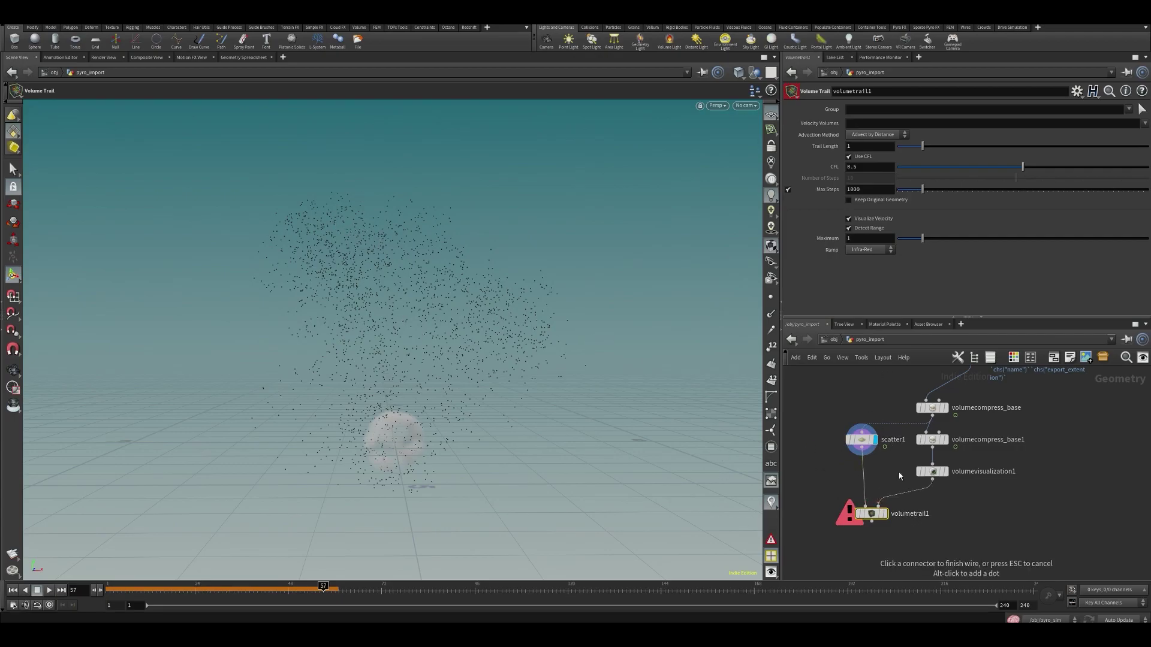
pyautogui.click(908, 457)
pyautogui.click(889, 501)
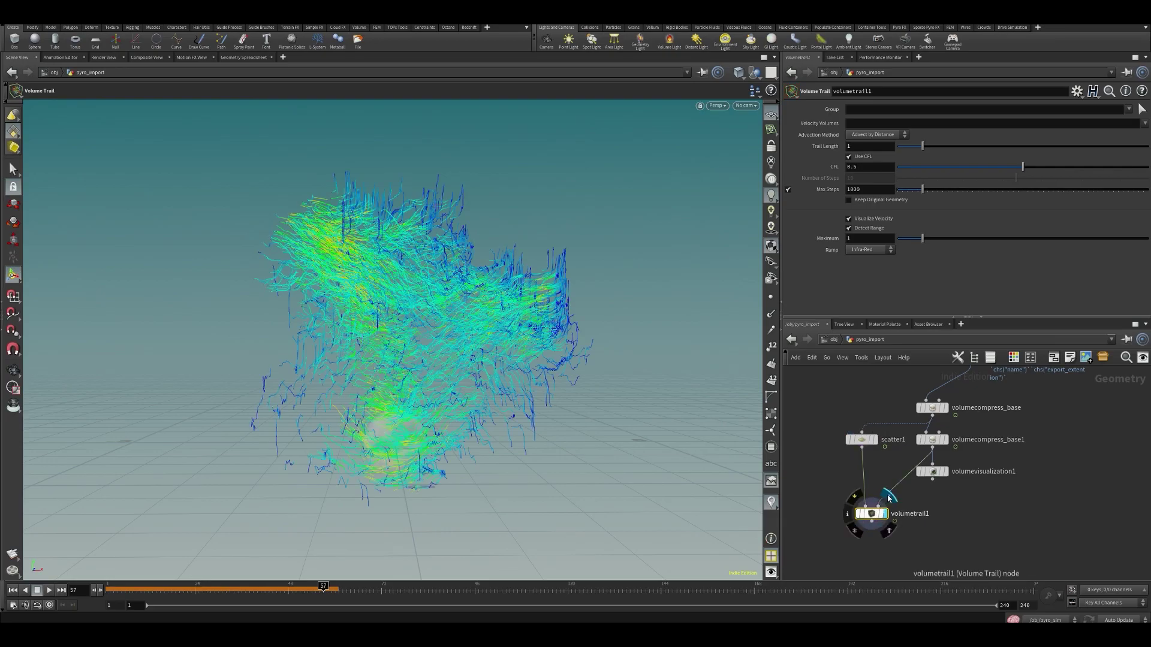
pyautogui.click(1144, 124)
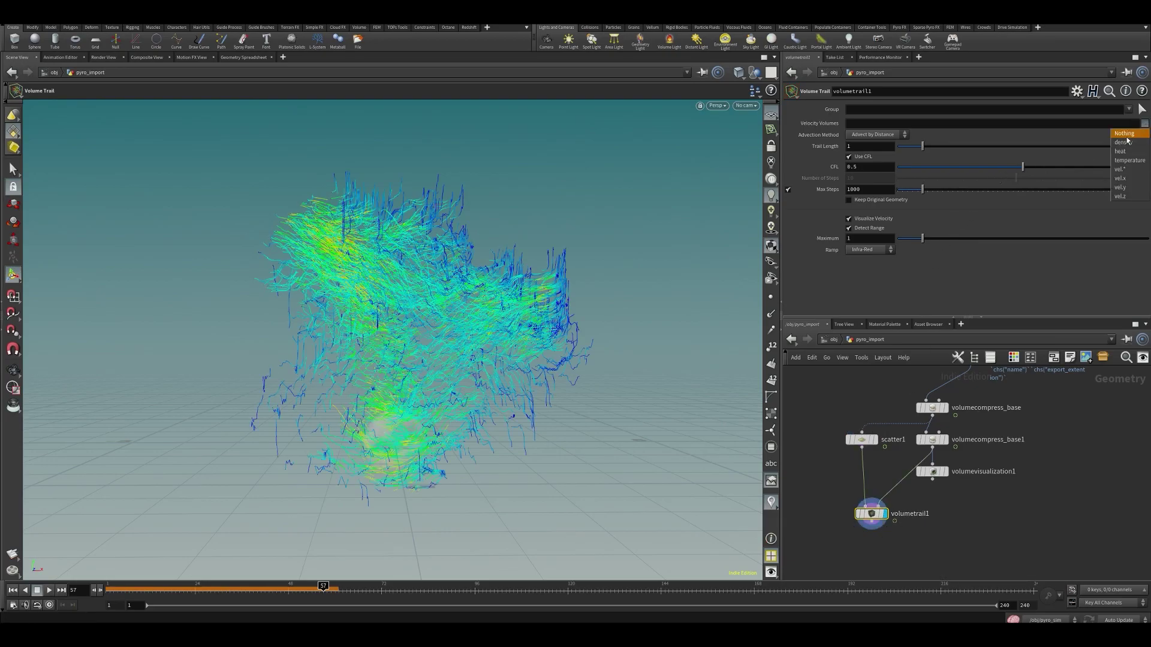
pyautogui.click(1126, 165)
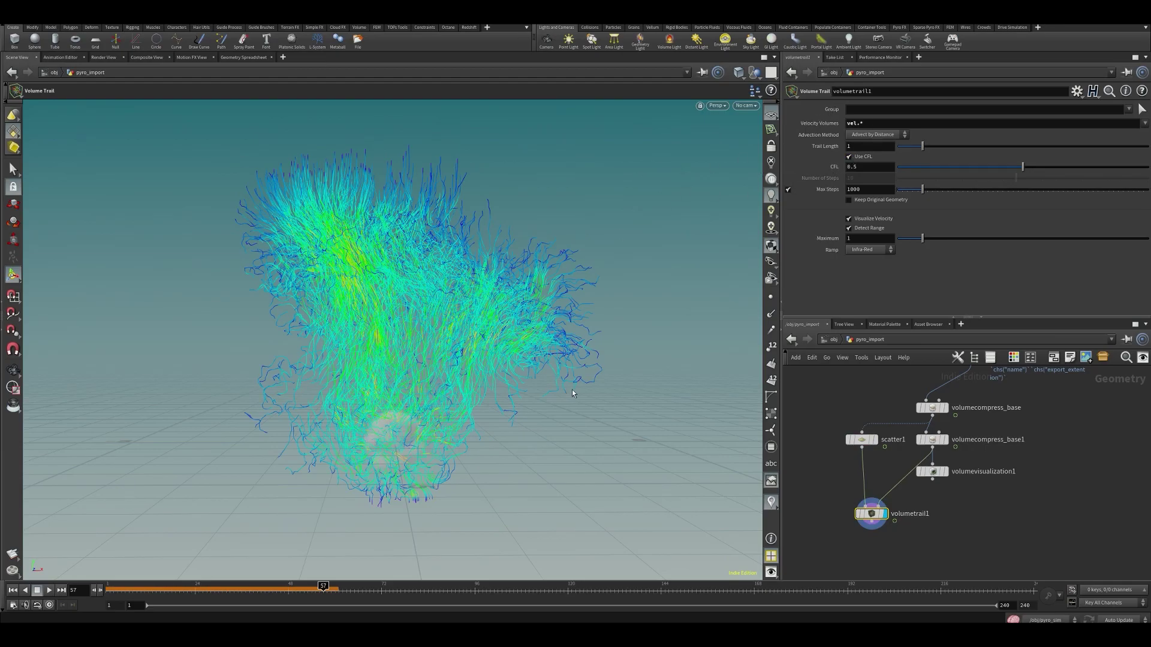
# Go to frame 50 and compare the velocity trails with volumecompress_base1 bypassed and active
pyautogui.moveTo(300, 597)
pyautogui.mouseDown()
pyautogui.moveTo(270, 594)
pyautogui.moveTo(295, 602)
pyautogui.mouseUp()
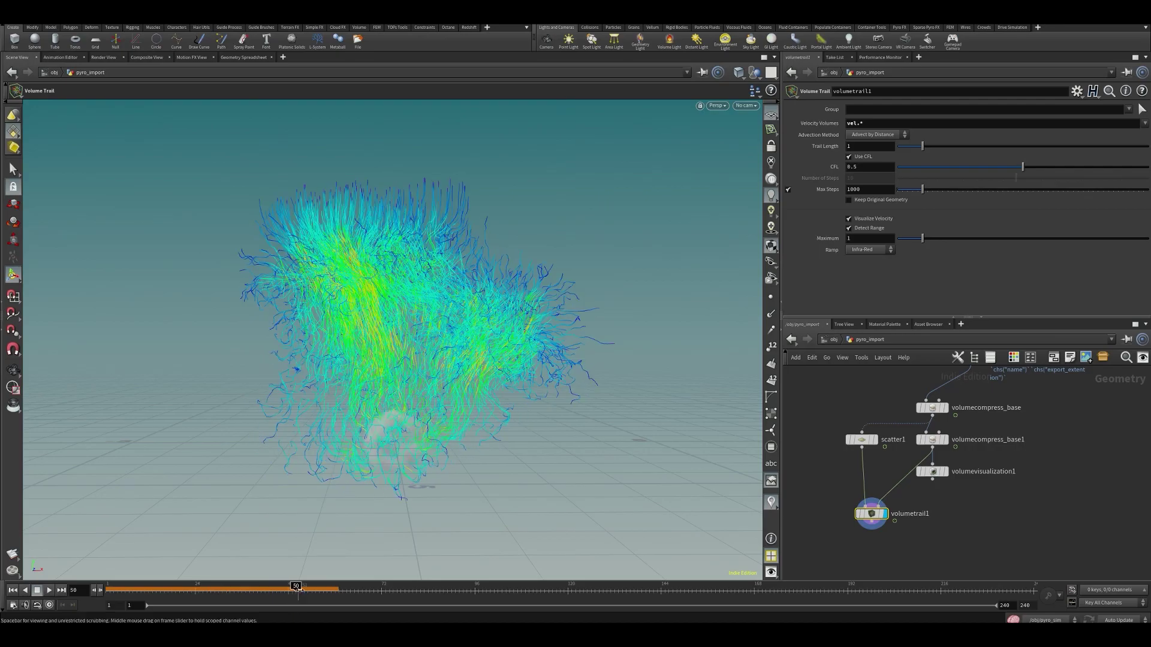
pyautogui.moveTo(933, 438)
pyautogui.click(917, 422)
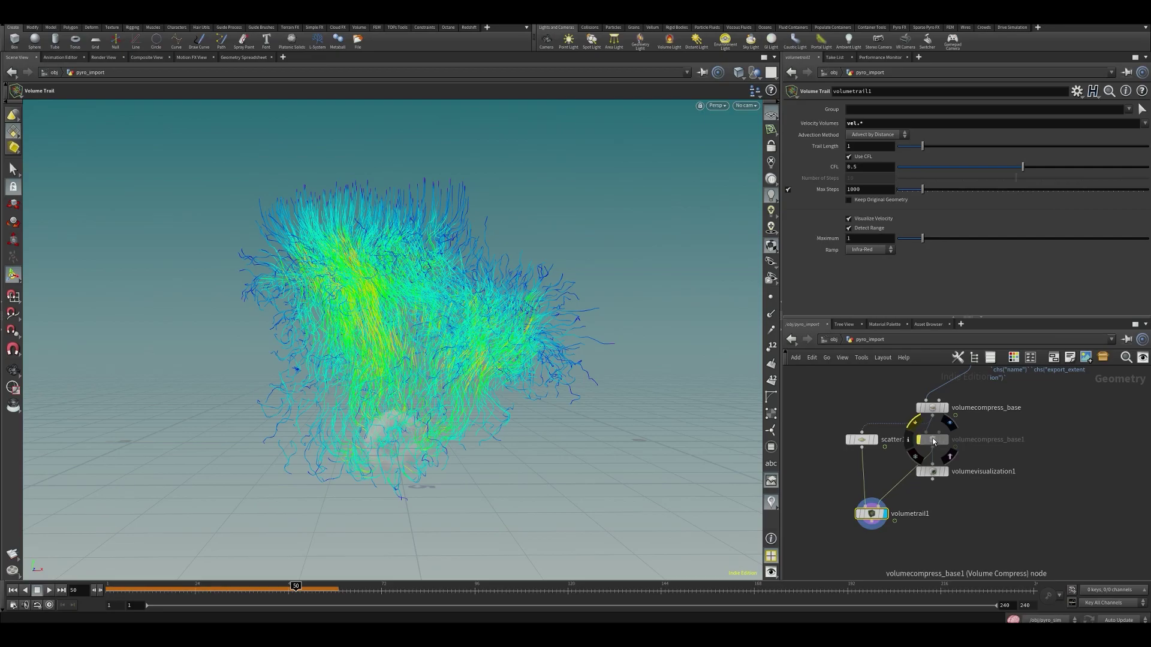
pyautogui.click(932, 440)
pyautogui.click(1087, 490)
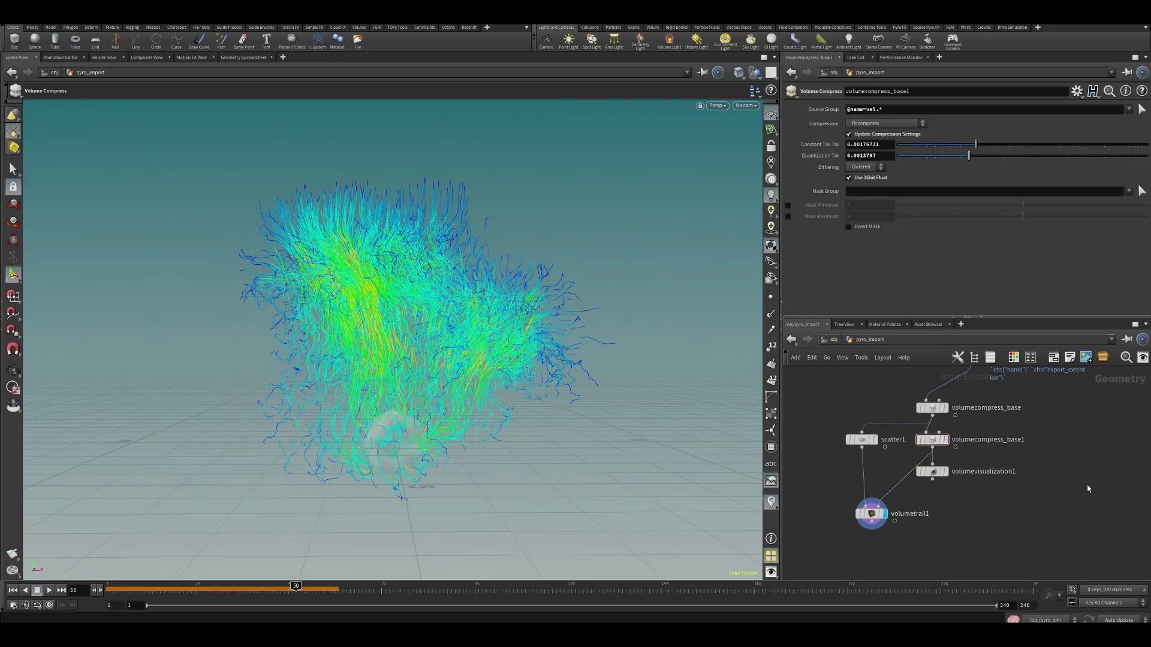
# Try velocity compression tolerances of 1 for constant tile and about 0.45 for quantization, and reduce them to about 0.17 and 0.11
pyautogui.moveTo(969, 155); pyautogui.dragTo(1149, 145)
pyautogui.moveTo(897, 155); pyautogui.dragTo(1127, 156)
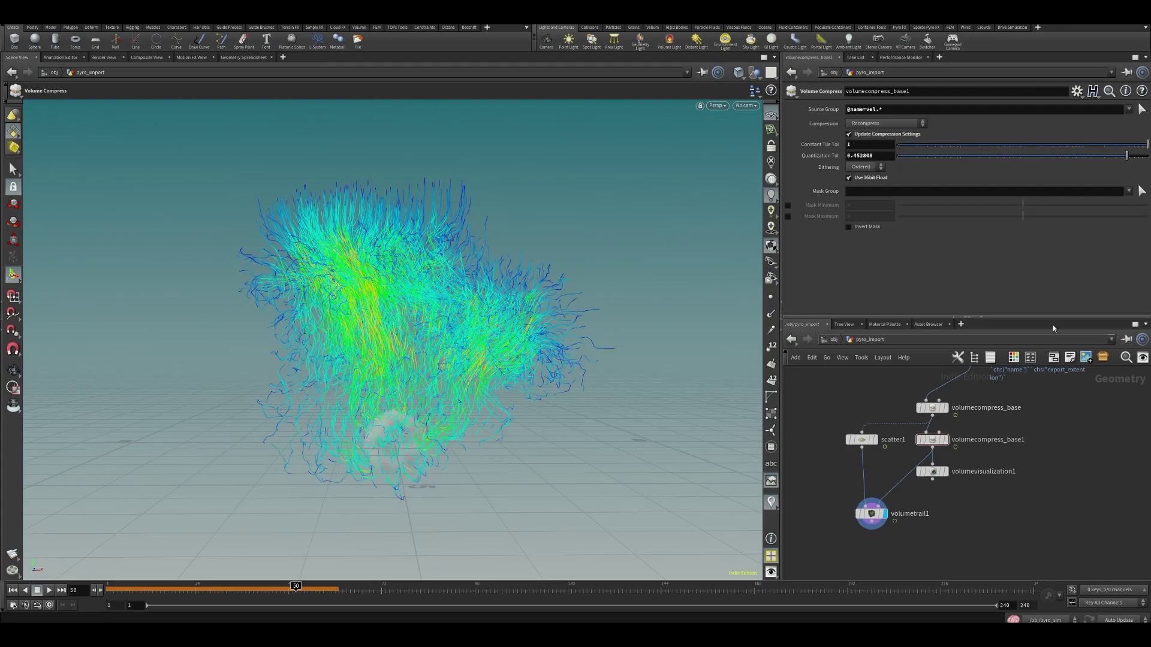
pyautogui.moveTo(1013, 157); pyautogui.dragTo(1148, 144)
pyautogui.moveTo(1079, 157); pyautogui.dragTo(1100, 145)
pyautogui.click(1096, 144)
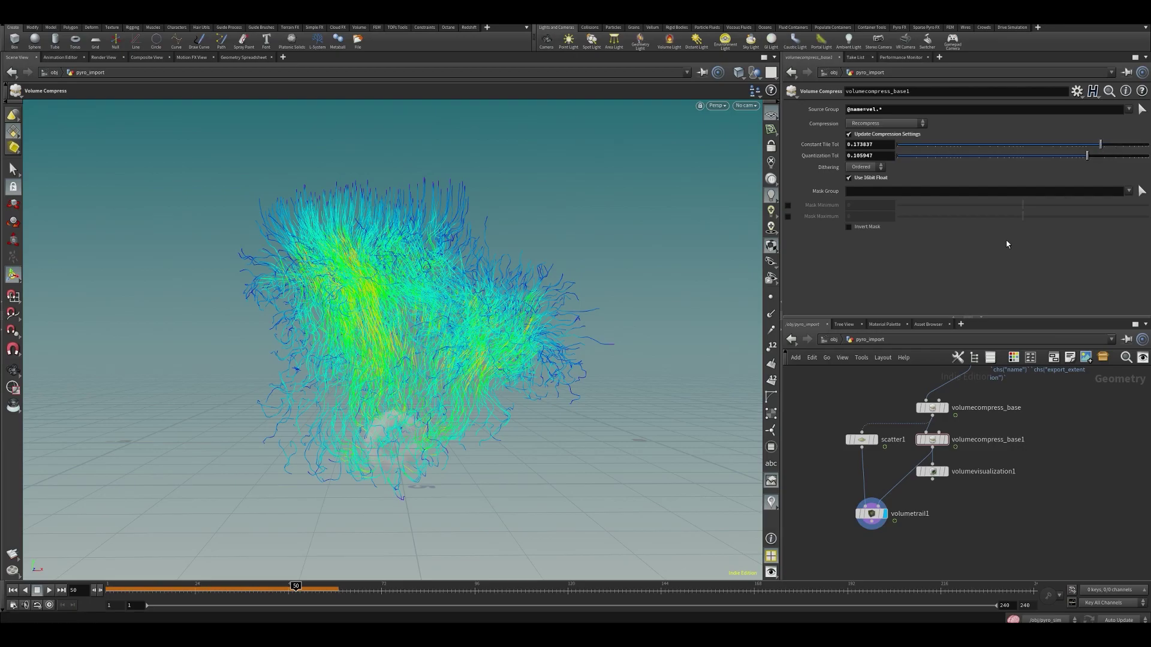
pyautogui.click(871, 179)
# Raise the velocity compression's constant tile tolerance to about 0.37 and quantization tolerance to about 0.32, and check its memory use
pyautogui.scroll(2, 899, 513)
pyautogui.middleClick(939, 410)
pyautogui.moveTo(986, 389); pyautogui.dragTo(973, 456, button='middle')
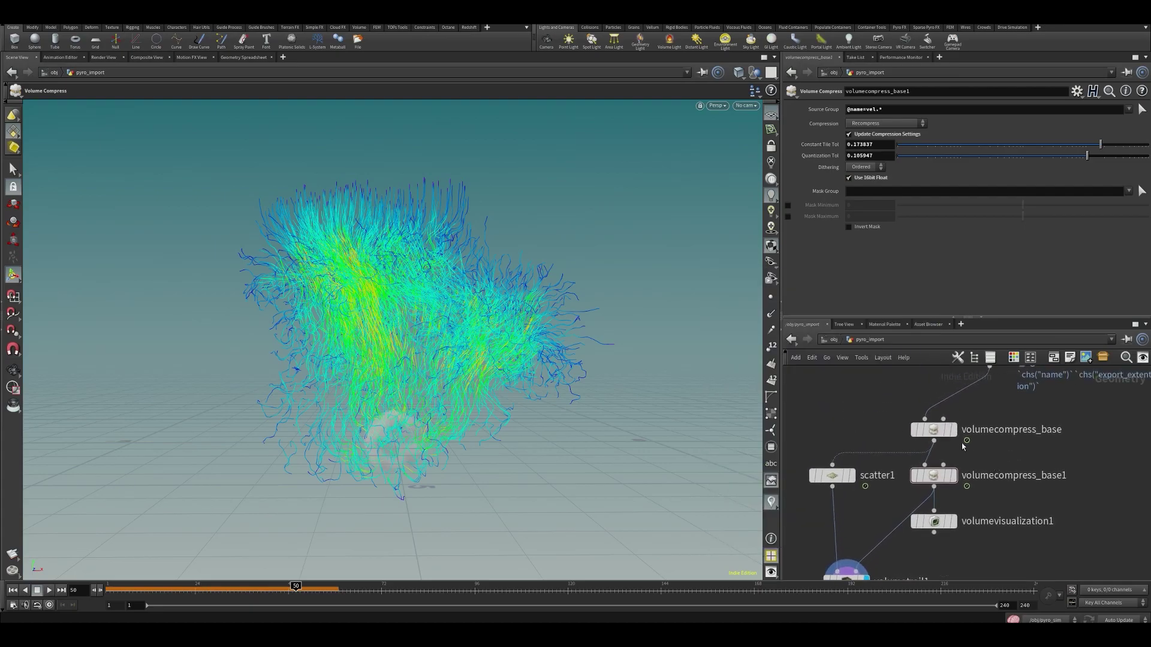
pyautogui.moveTo(1087, 155); pyautogui.dragTo(1120, 144)
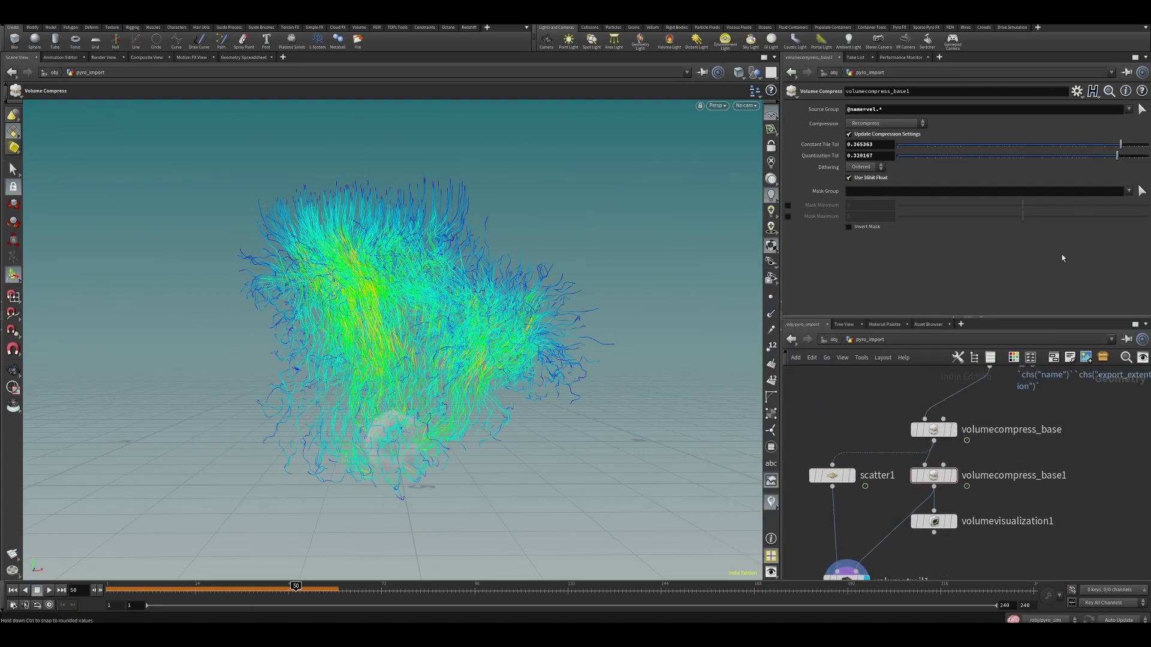
pyautogui.middleClick(933, 475)
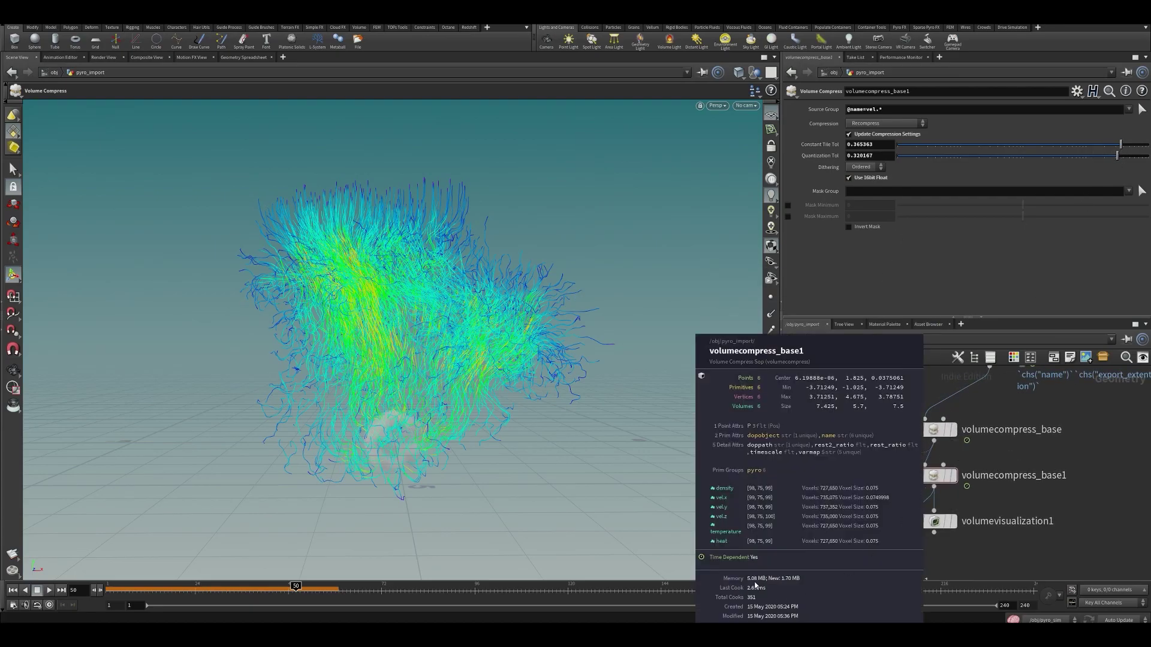
# Compare the memory use of filecache1 with that of volumecompress_base1
pyautogui.moveTo(1030, 416); pyautogui.dragTo(984, 529, button='middle')
pyautogui.middleClick(945, 470)
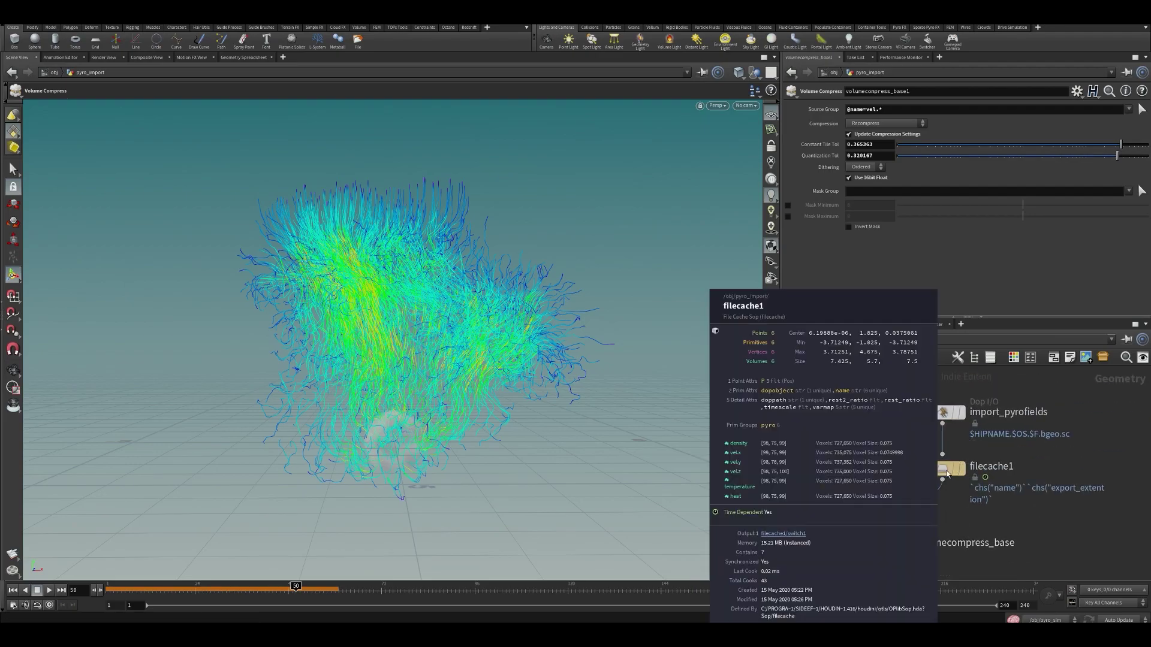
pyautogui.moveTo(869, 557); pyautogui.dragTo(887, 445, button='middle')
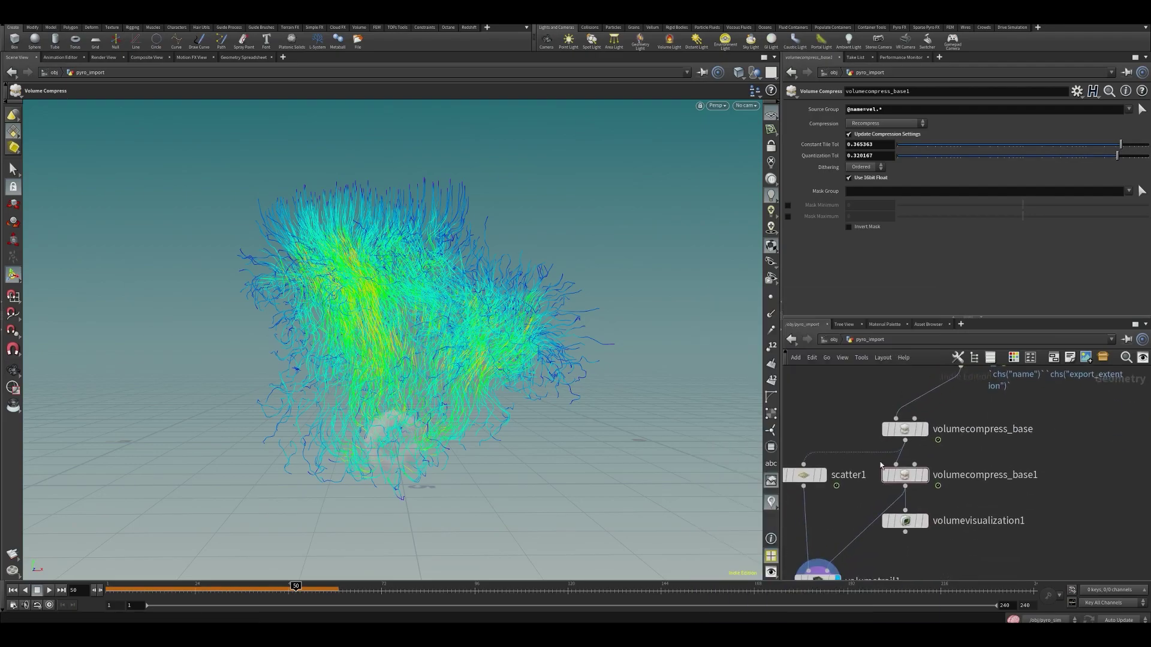
pyautogui.middleClick(896, 477)
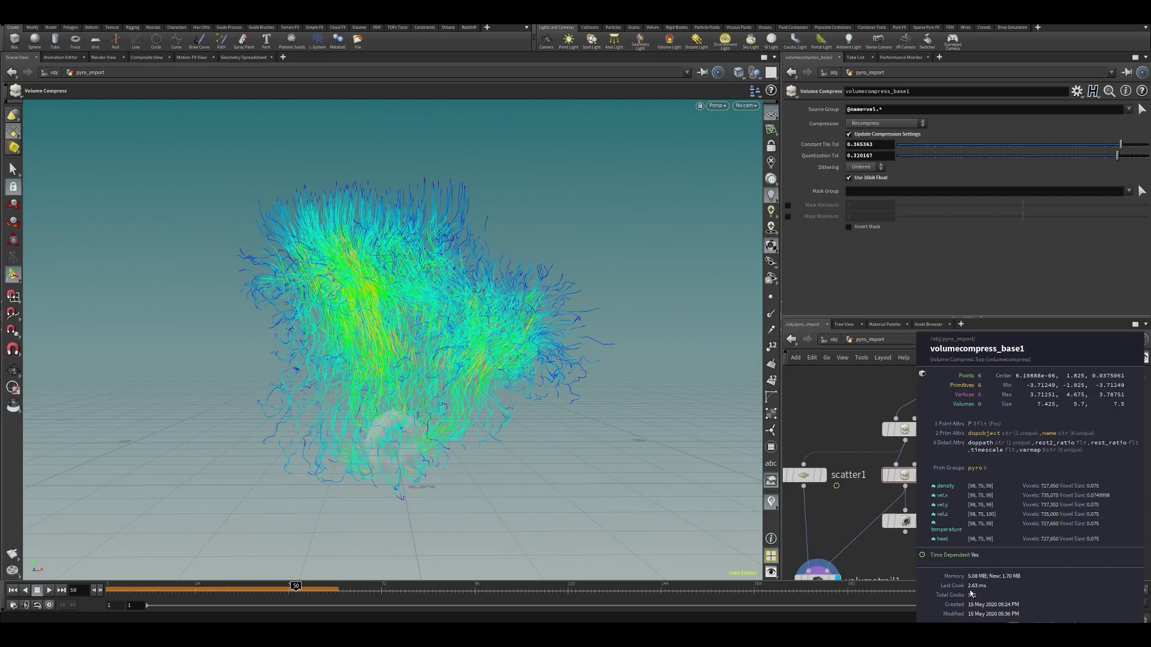
# Lower the velocity compression's constant tile tolerance to about 0.041 and quantization tolerance to about 0.046, and check its memory use
pyautogui.scroll(-3, 977, 562)
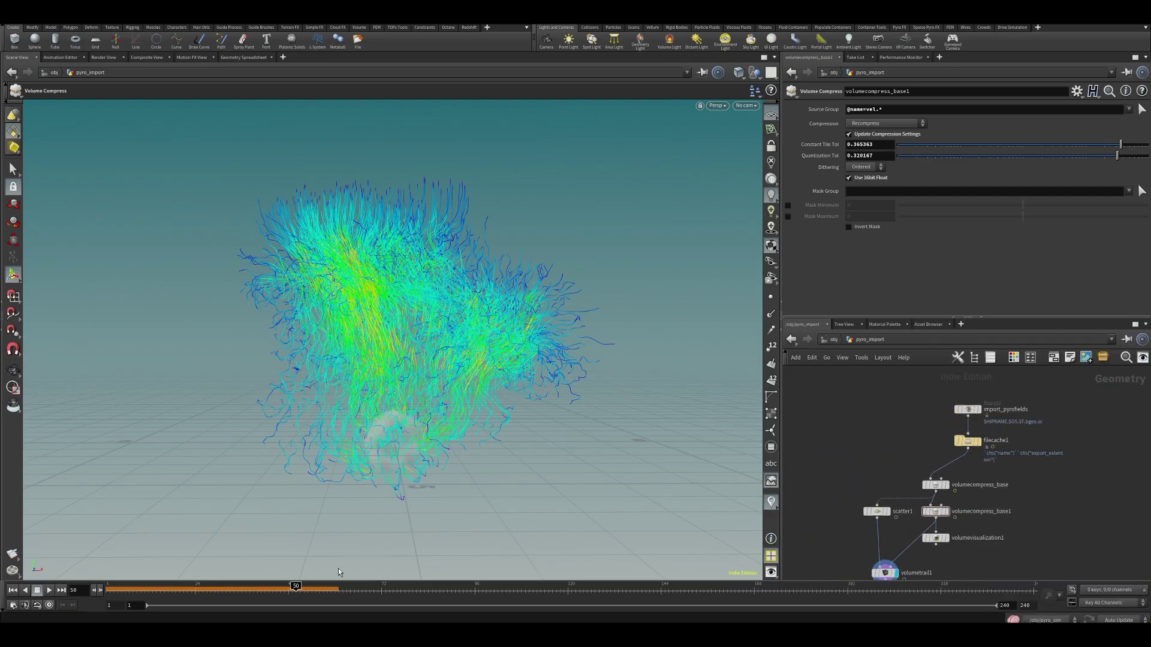
pyautogui.moveTo(913, 476); pyautogui.dragTo(891, 363, button='middle')
pyautogui.click(1060, 144)
pyautogui.click(1064, 156)
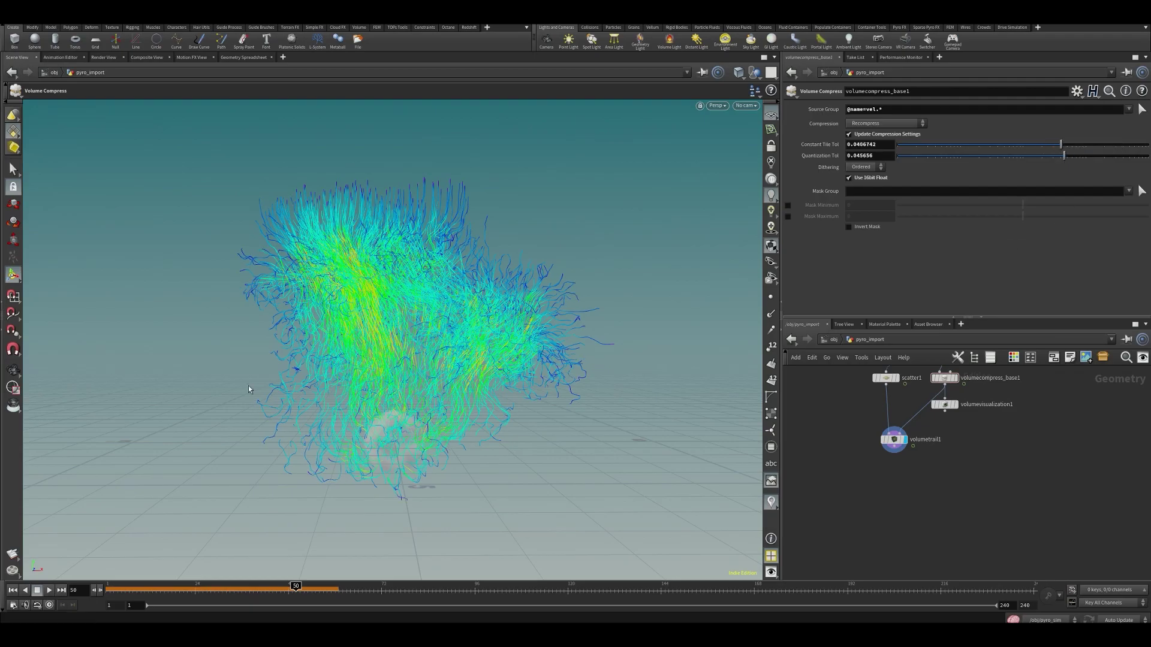
pyautogui.moveTo(893, 497); pyautogui.dragTo(887, 541, button='middle')
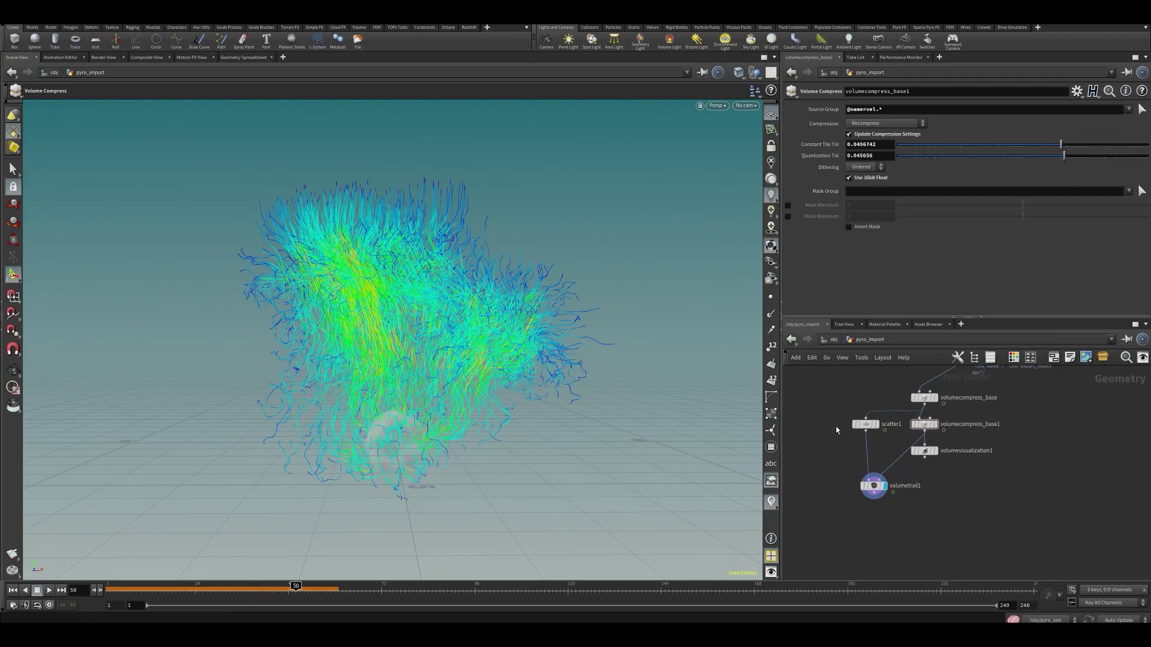
pyautogui.middleClick(925, 424)
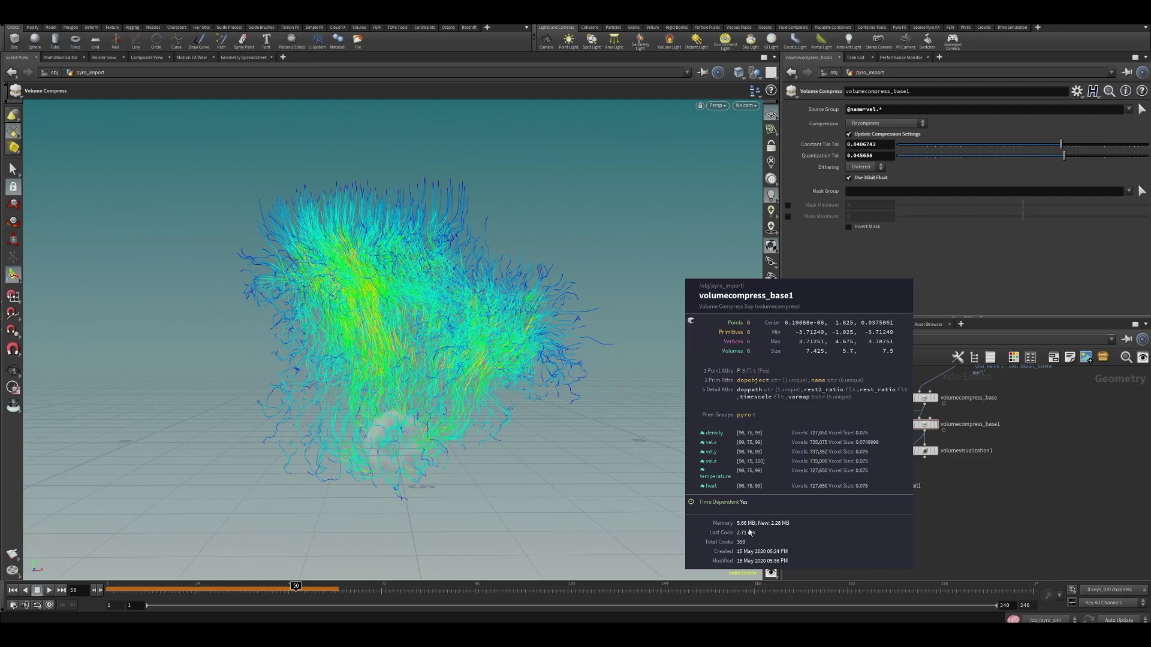
# Delete the Scatter, Volume Trail and Volume Visualization nodes from the network
pyautogui.moveTo(1030, 450); pyautogui.dragTo(1004, 513, button='middle')
pyautogui.moveTo(863, 433); pyautogui.dragTo(863, 414, button='middle')
pyautogui.moveTo(836, 452); pyautogui.dragTo(833, 546)
pyautogui.press('Delete')
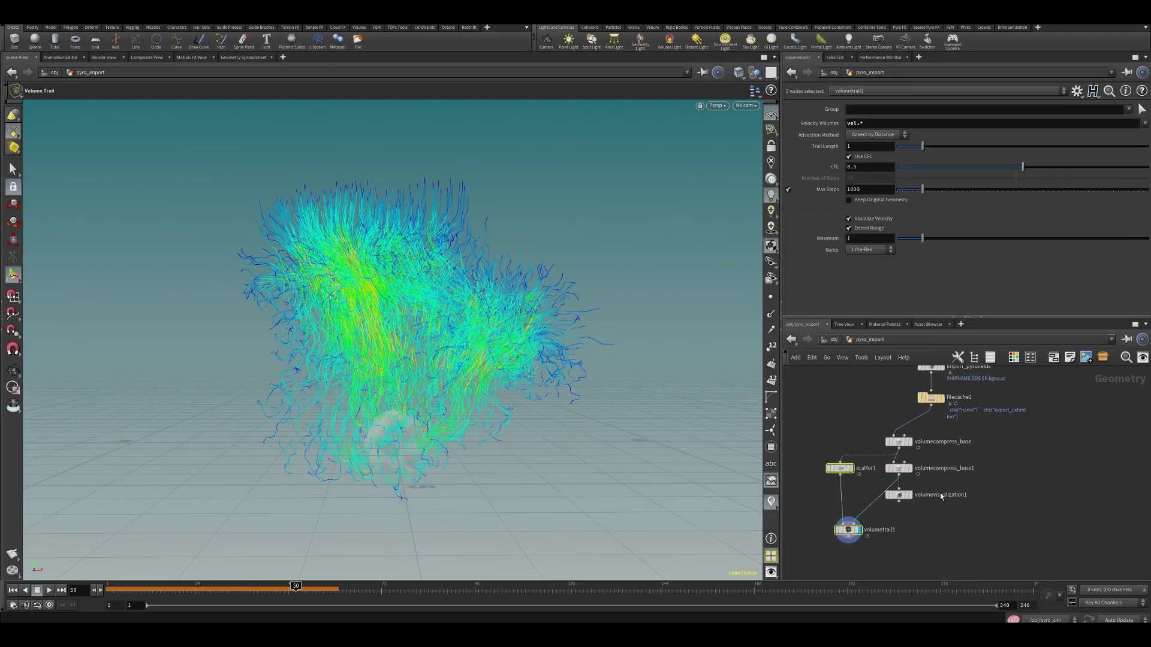
pyautogui.moveTo(858, 488); pyautogui.dragTo(923, 530)
pyautogui.press('Delete')
# Cut filecache1 from above the compression nodes, paste it back beside volumecompress_base1 and display it
pyautogui.moveTo(855, 416); pyautogui.dragTo(902, 488)
pyautogui.click(926, 397)
pyautogui.hotkey('ctrl', 'x')
pyautogui.hotkey('ctrl', 'v')
pyautogui.moveTo(918, 494); pyautogui.dragTo(950, 462)
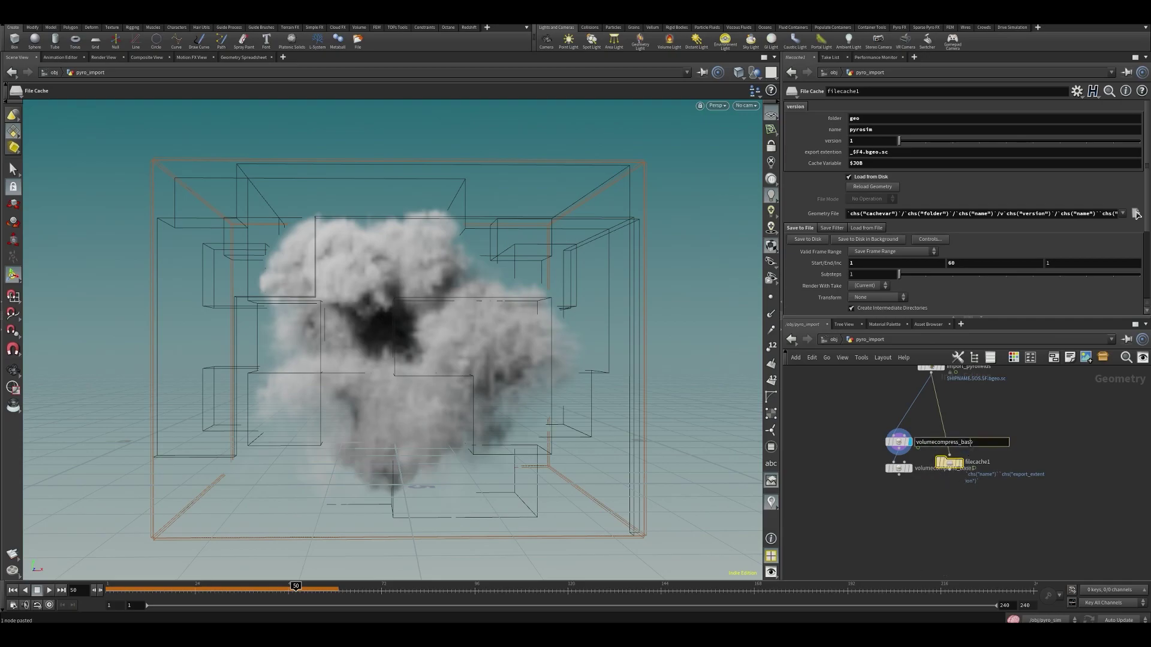
pyautogui.click(959, 463)
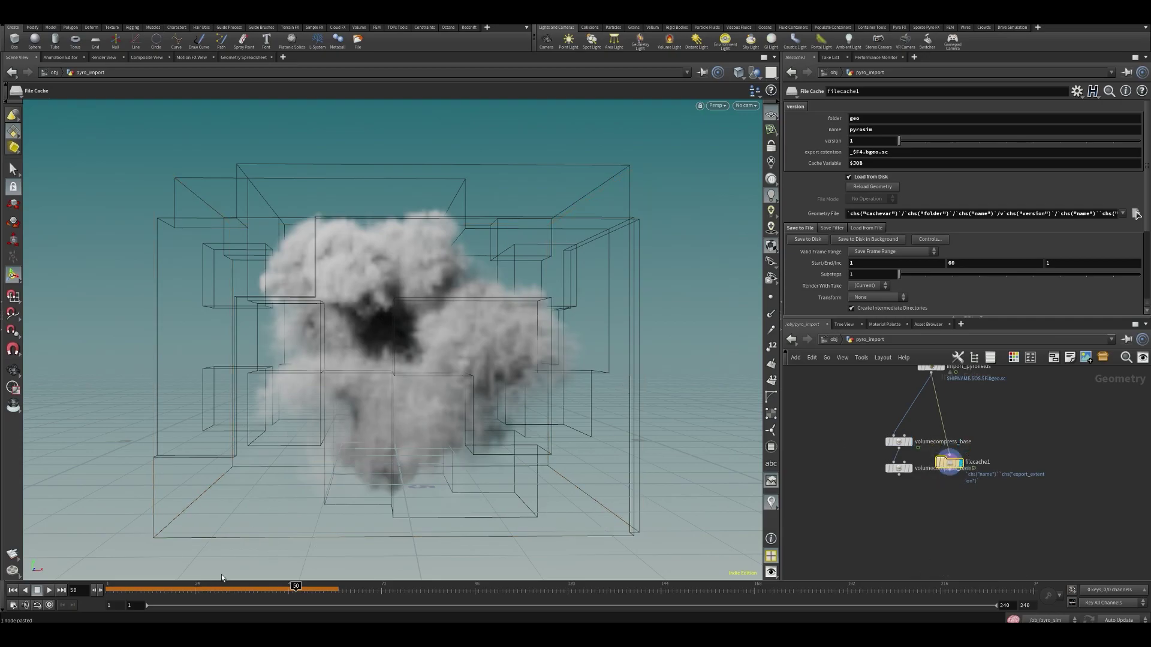
# Go to frame 41, and tidy the network so that filecache1 is fed by volumecompress_base1 in a vertical chain
pyautogui.click(260, 589)
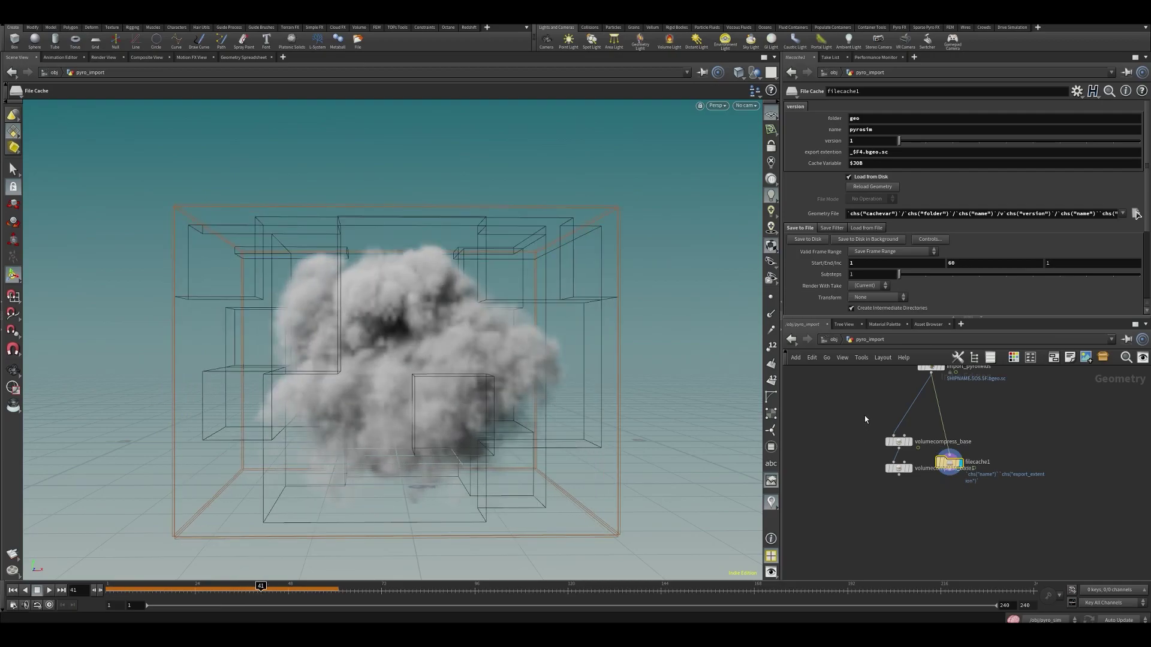
pyautogui.press('l')
pyautogui.moveTo(899, 476); pyautogui.dragTo(906, 511)
pyautogui.moveTo(863, 408); pyautogui.dragTo(937, 476)
pyautogui.click(938, 477)
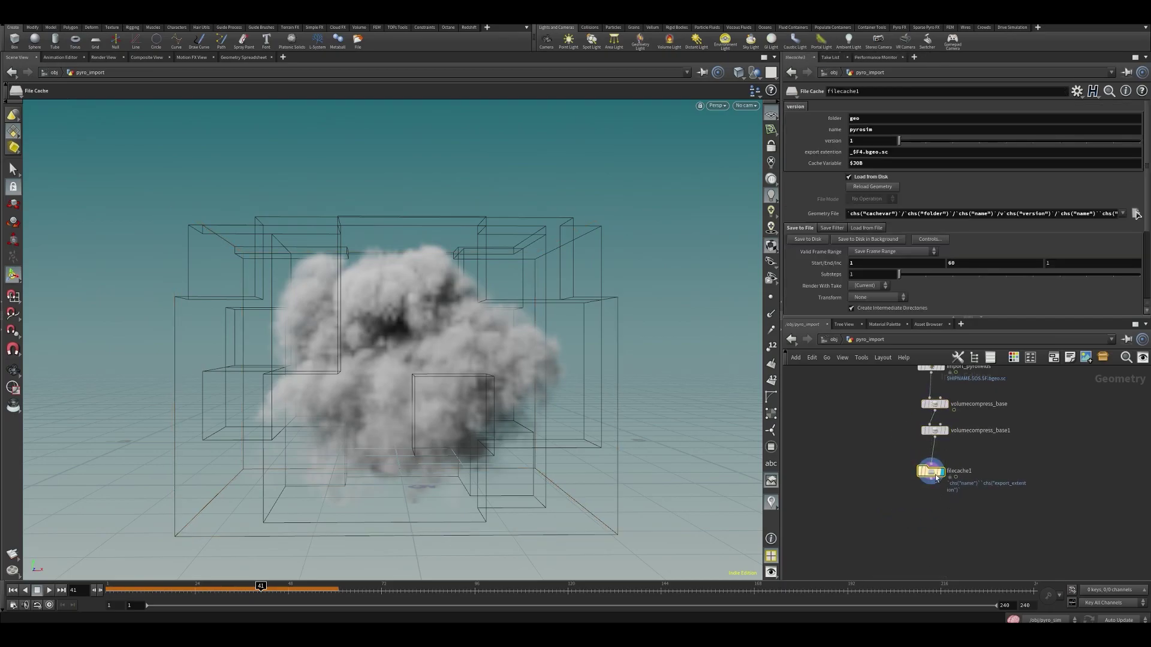
# Check filecache1's node information and the size on disk of its existing pyrosim version 1 sequence
pyautogui.middleClick(937, 477)
pyautogui.click(1137, 212)
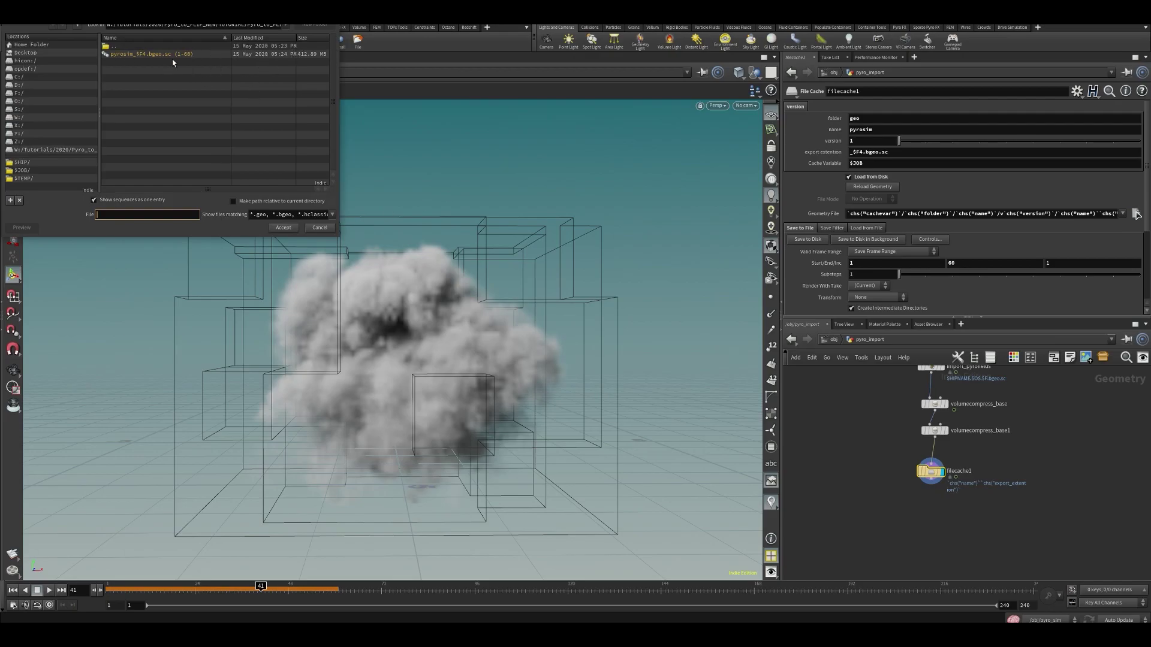
pyautogui.click(319, 227)
# Enable Initialize Simulation OPs on filecache1
pyautogui.scroll(-2, 950, 279)
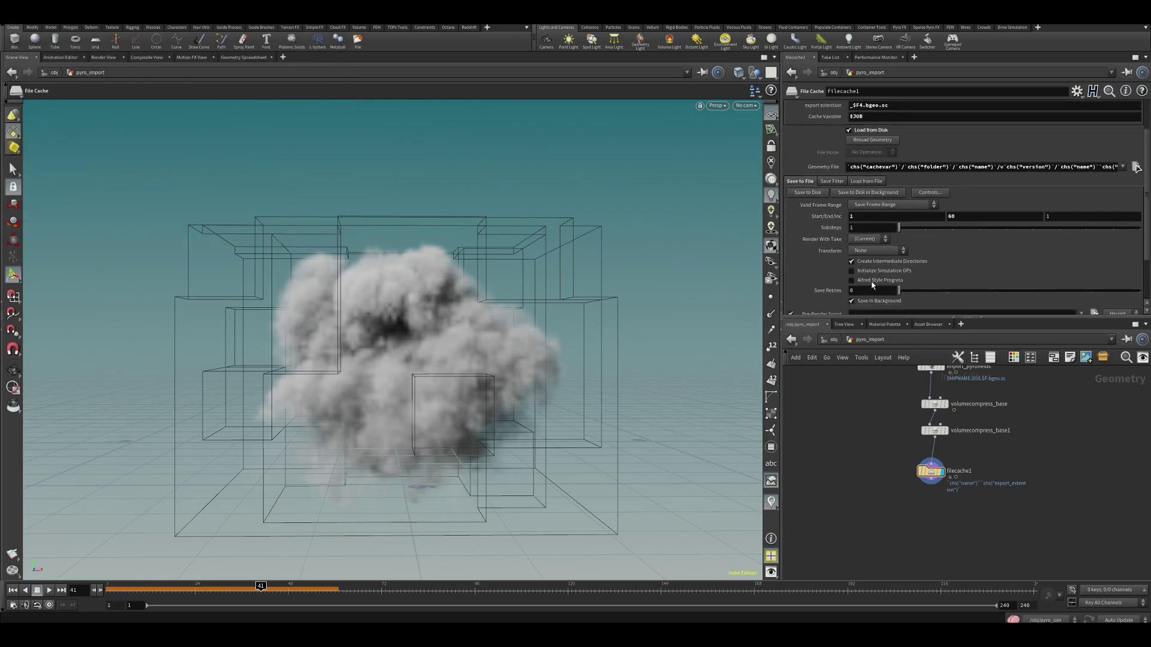
pyautogui.click(870, 274)
pyautogui.moveTo(872, 424); pyautogui.dragTo(844, 461, button='middle')
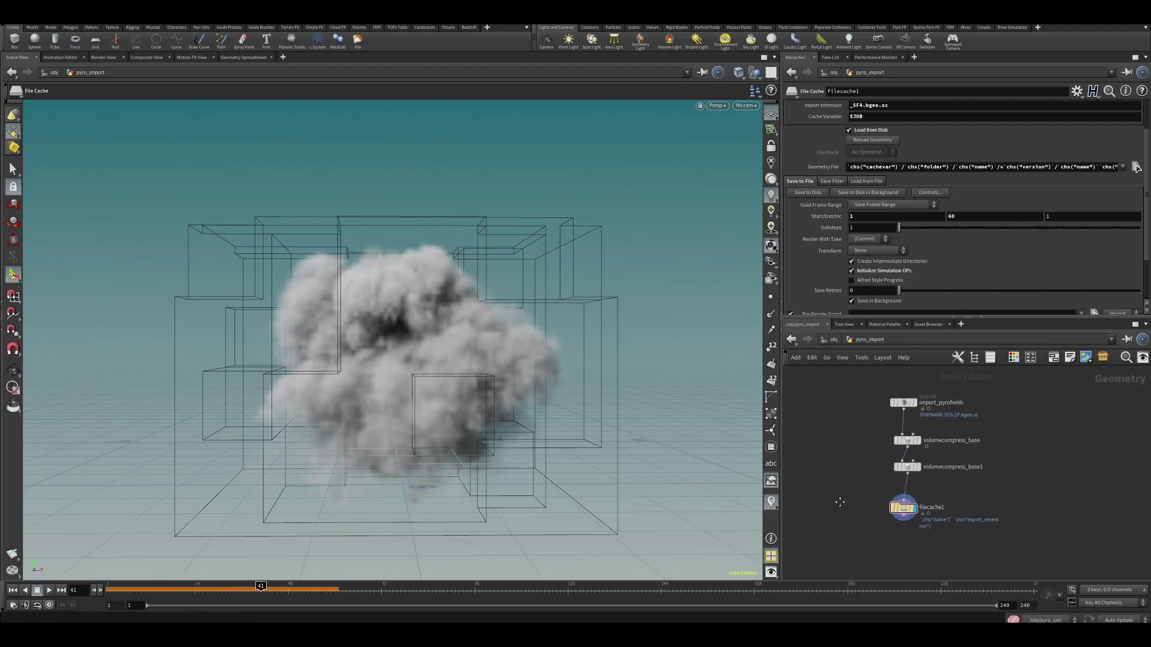
pyautogui.moveTo(840, 505); pyautogui.dragTo(830, 478, button='middle')
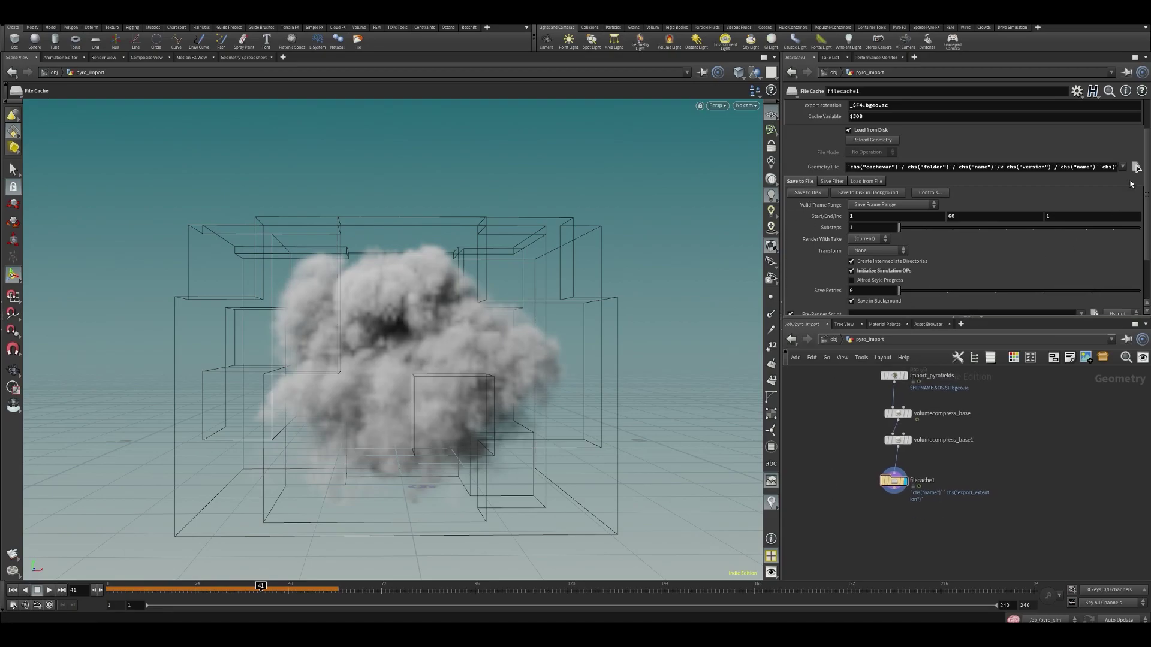
# Set filecache1's version to 2 and save the compressed pyrosim sequence for frames 1 to 60 to disk
pyautogui.click(1136, 168)
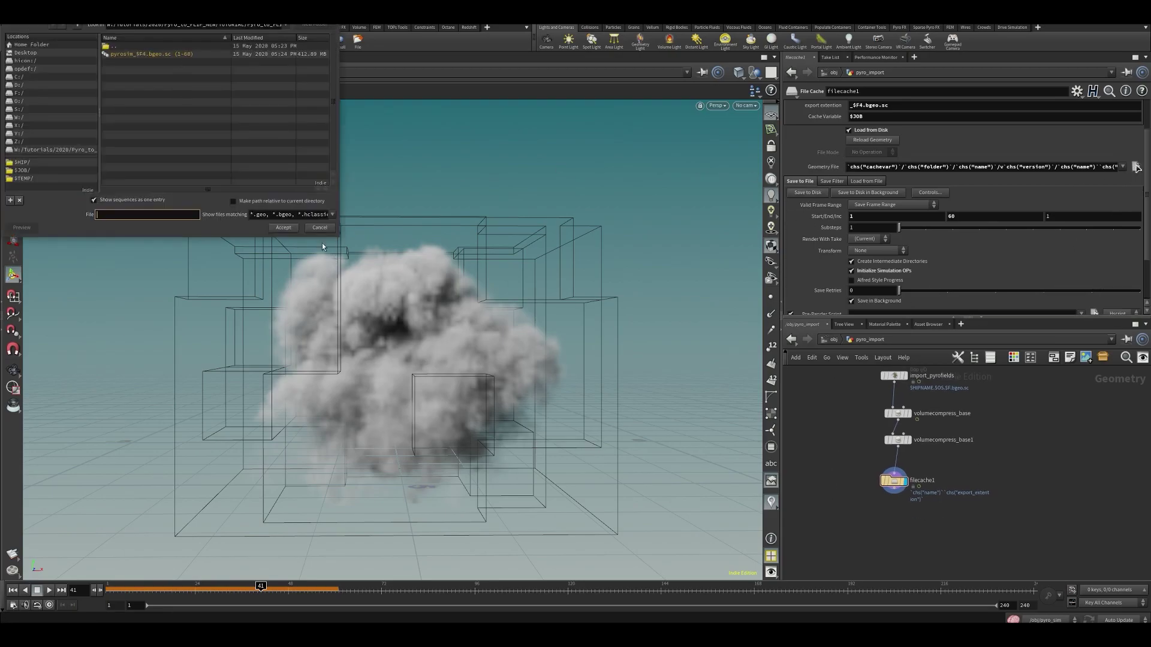
pyautogui.click(320, 227)
pyautogui.scroll(3, 899, 129)
pyautogui.moveTo(901, 141); pyautogui.dragTo(917, 146)
pyautogui.moveTo(905, 490); pyautogui.dragTo(899, 481)
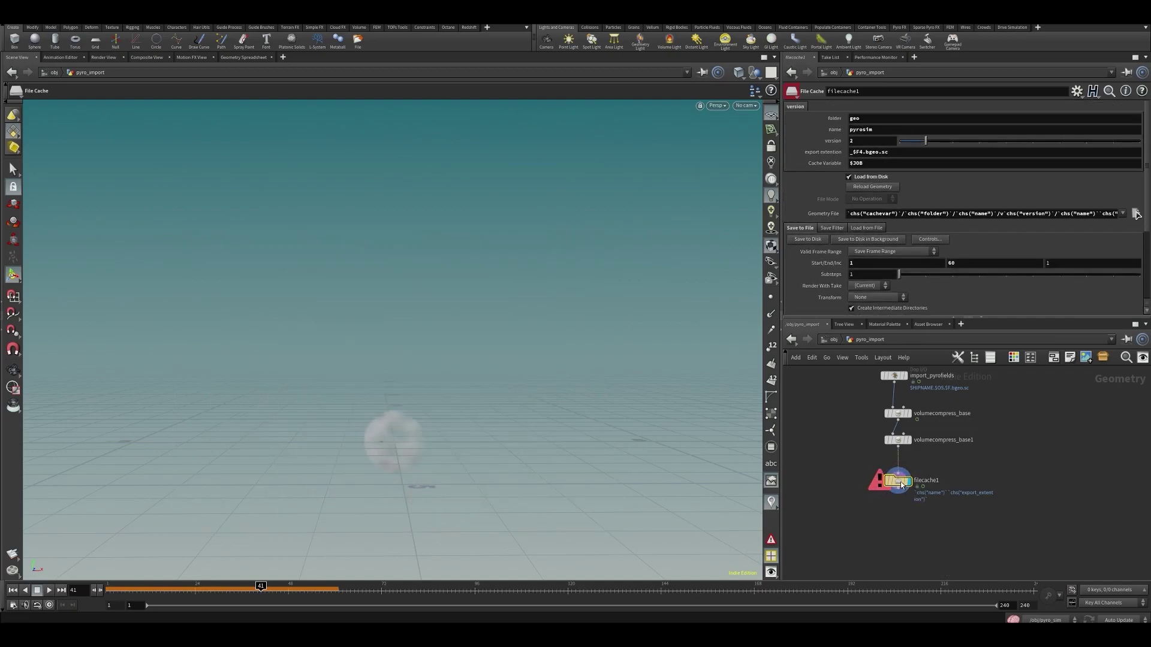
pyautogui.click(814, 240)
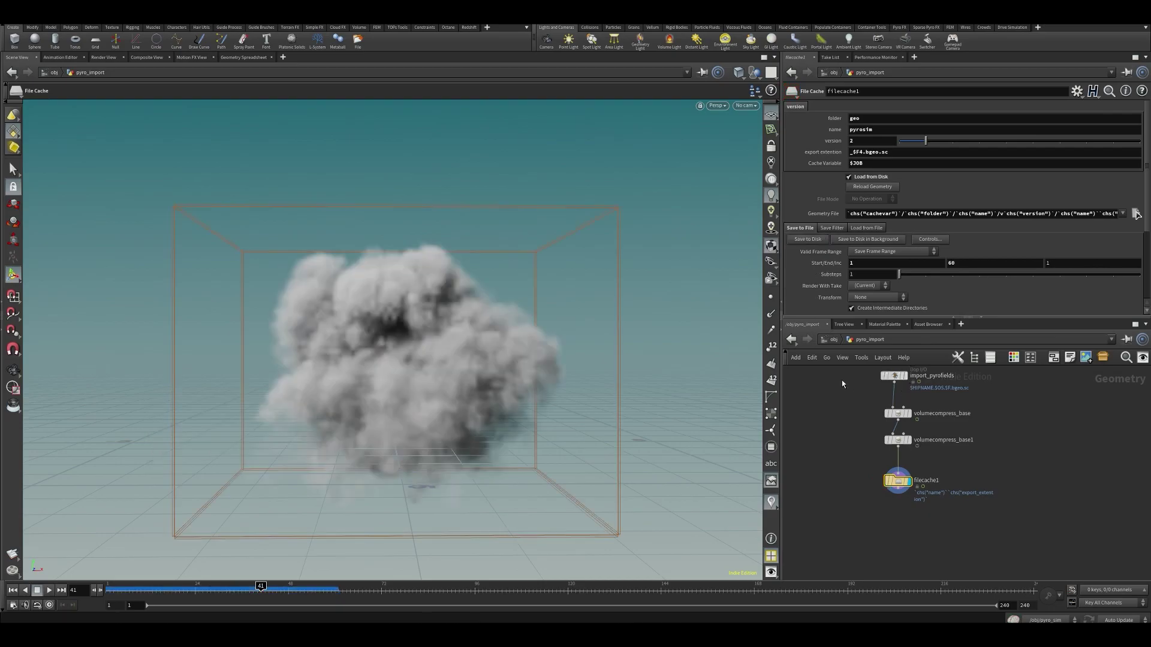
# Check the size on disk of the version 2 sequence, and compare cache versions 1 and 2 in the viewport
pyautogui.click(1136, 214)
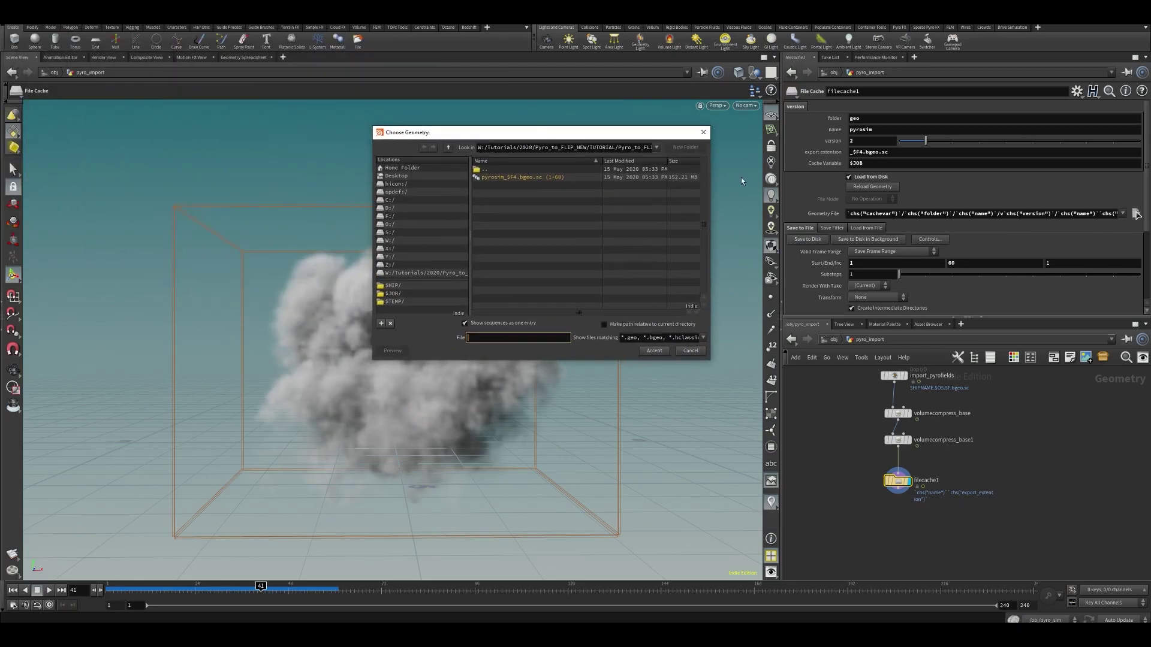
pyautogui.click(703, 135)
pyautogui.click(905, 141)
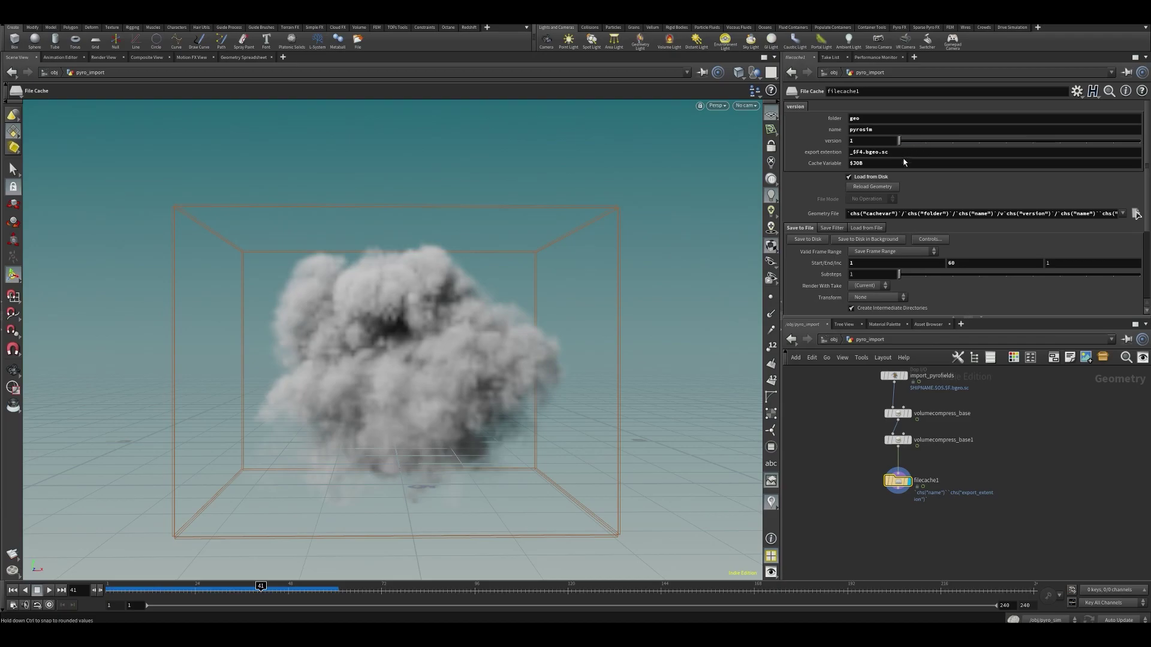
pyautogui.moveTo(852, 507); pyautogui.dragTo(839, 478, button='middle')
pyautogui.scroll(-1, 840, 477)
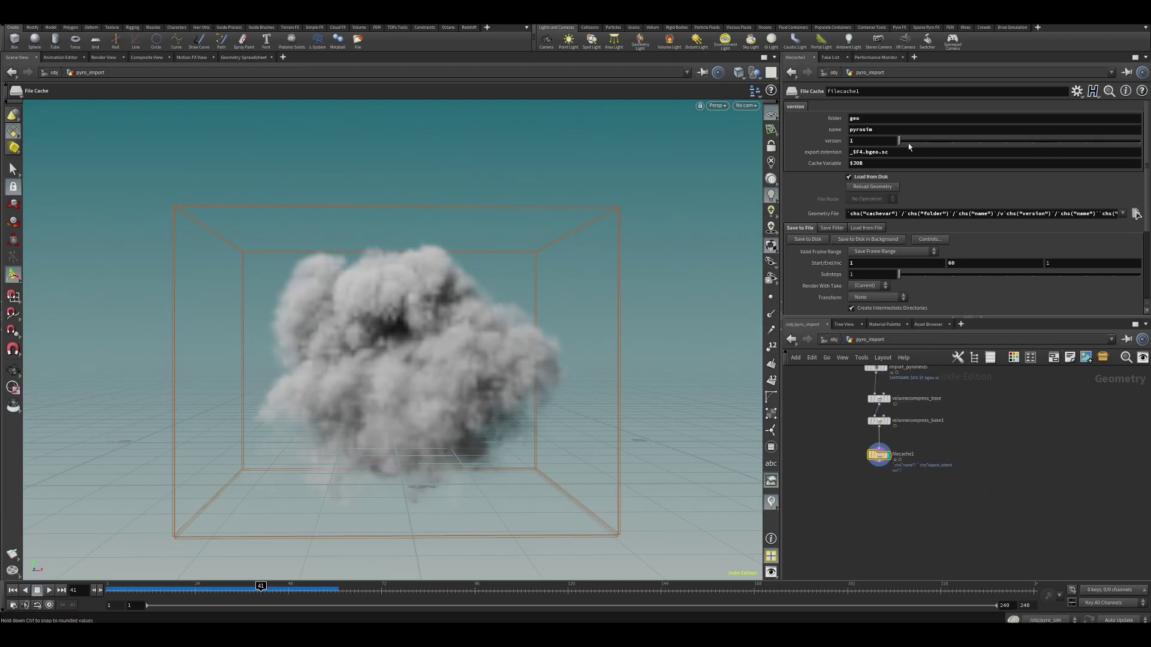
pyautogui.moveTo(900, 564); pyautogui.dragTo(895, 505, button='middle')
pyautogui.scroll(3, 885, 465)
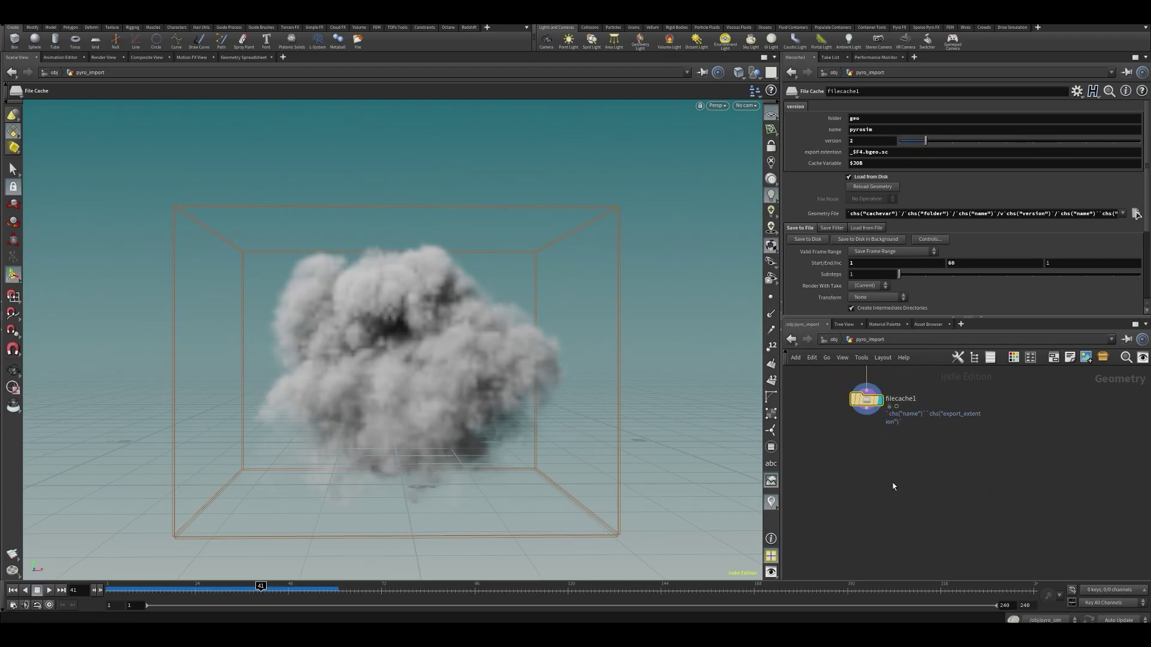
# Inspect filecache1's node information and scrub the cached version 2 explosion to frame 50
pyautogui.middleClick(866, 403)
pyautogui.click(245, 589)
pyautogui.moveTo(239, 589); pyautogui.dragTo(296, 587)
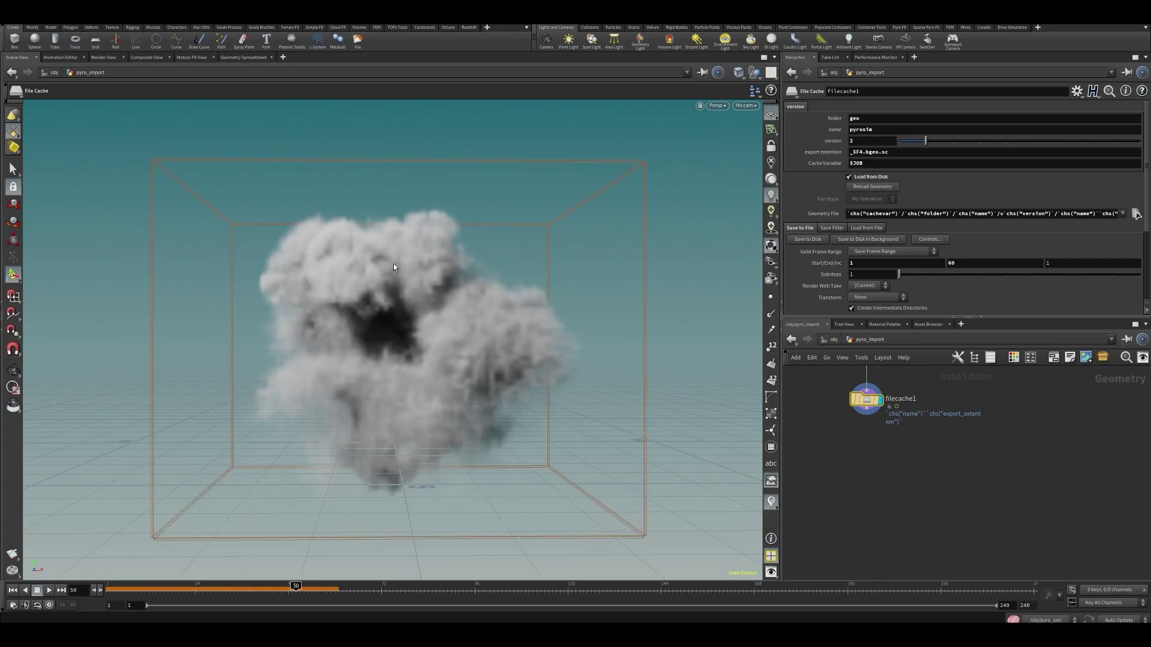